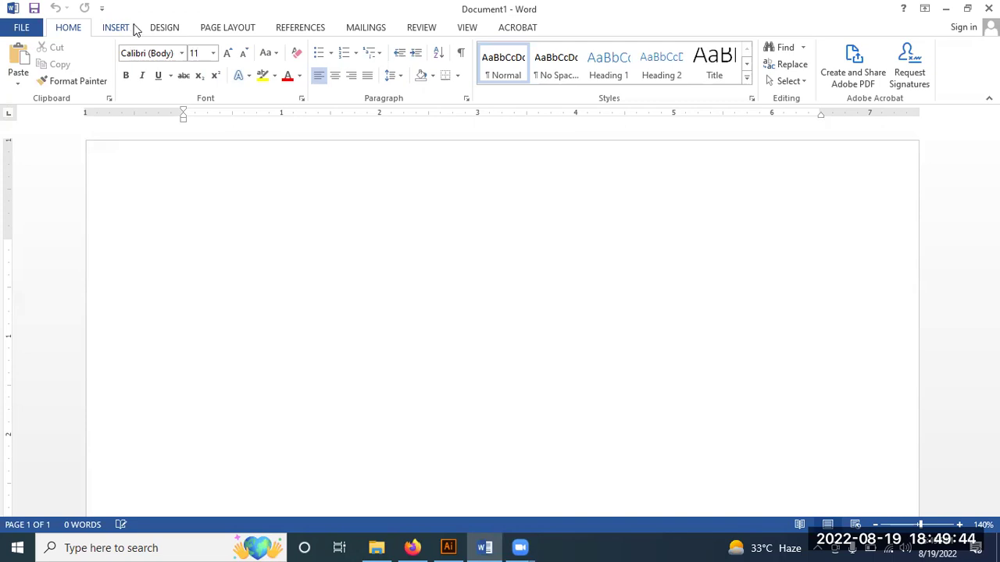
Step: From the Insert tab, open the Pictures dialog and browse the Downloads folder to the wolf image
click(119, 30)
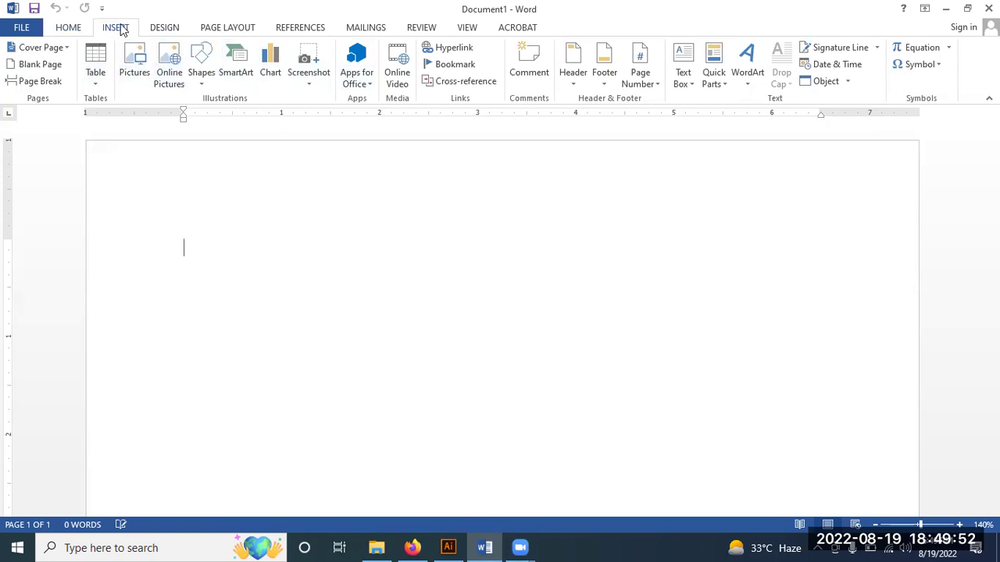
click(100, 69)
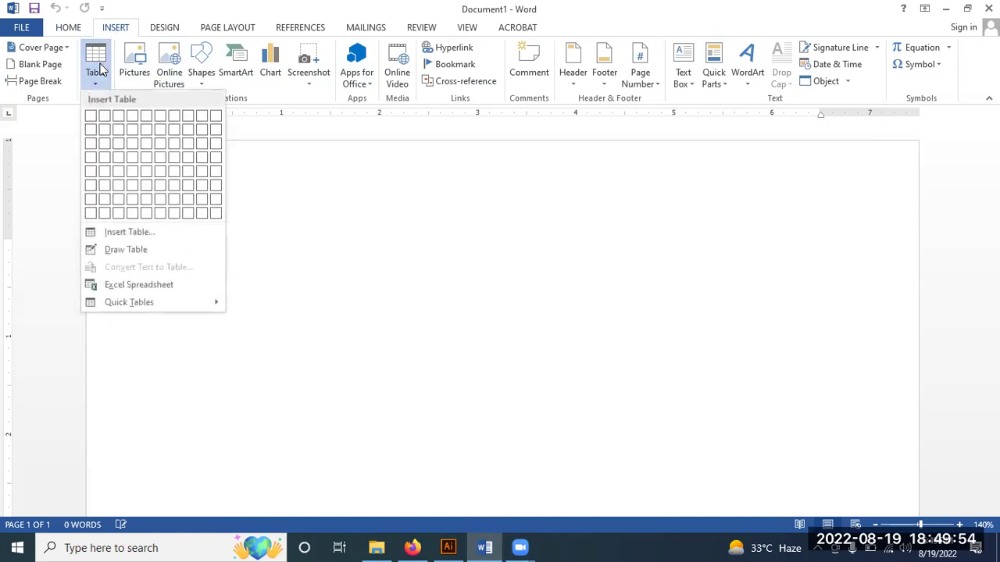
click(100, 69)
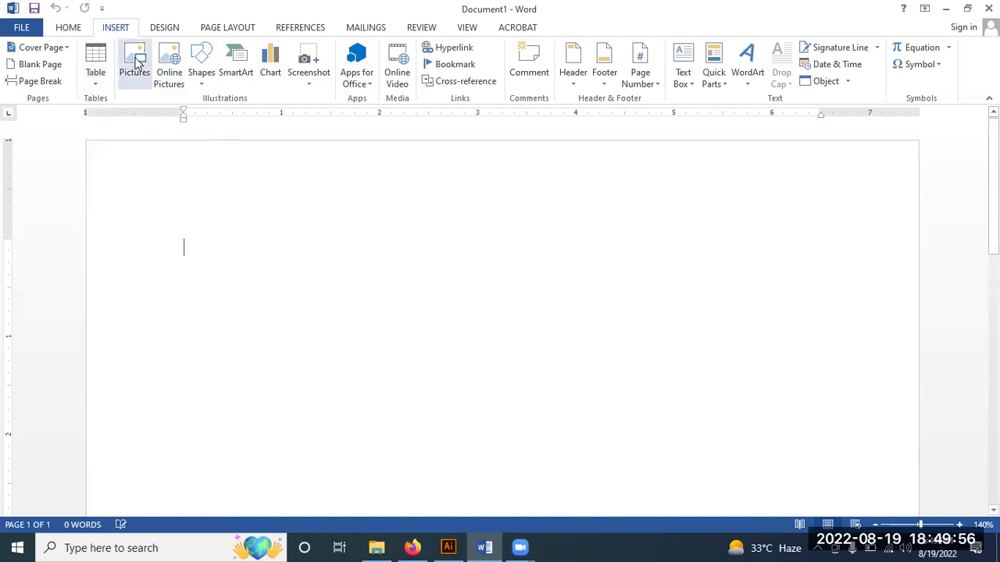
click(135, 62)
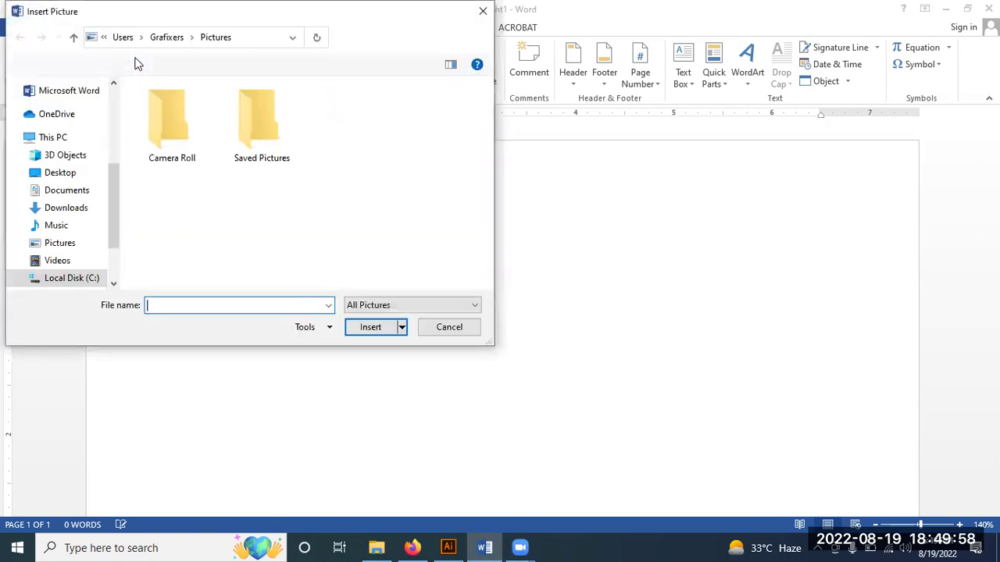
scroll(32, 148, up, 3)
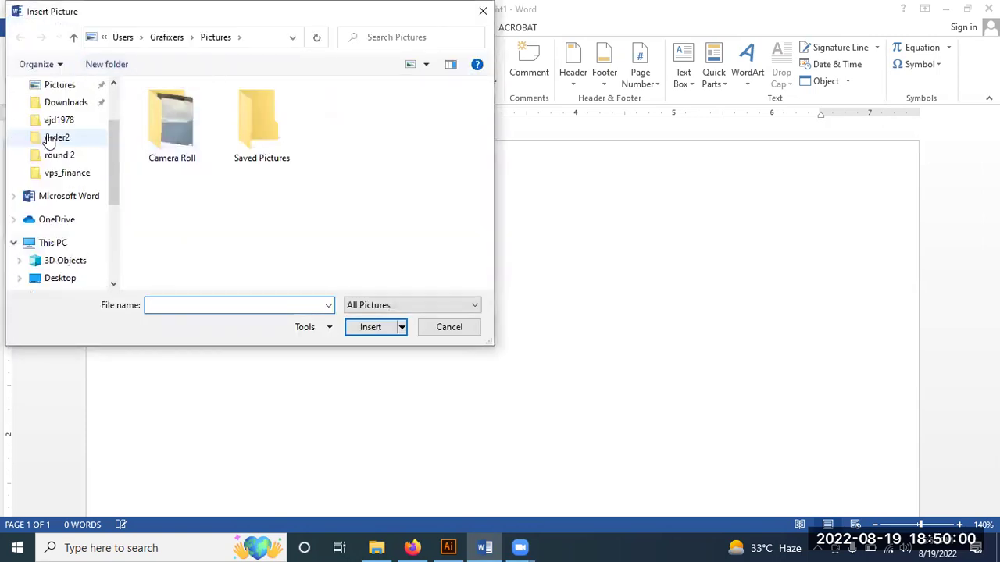
scroll(51, 133, up, 2)
click(69, 133)
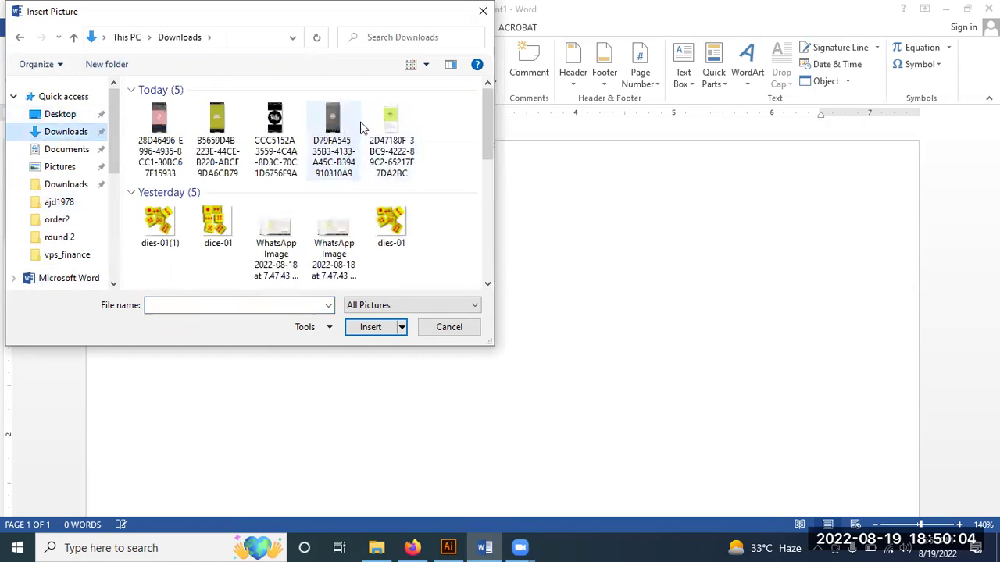
scroll(394, 139, down, 1)
scroll(395, 138, down, 1)
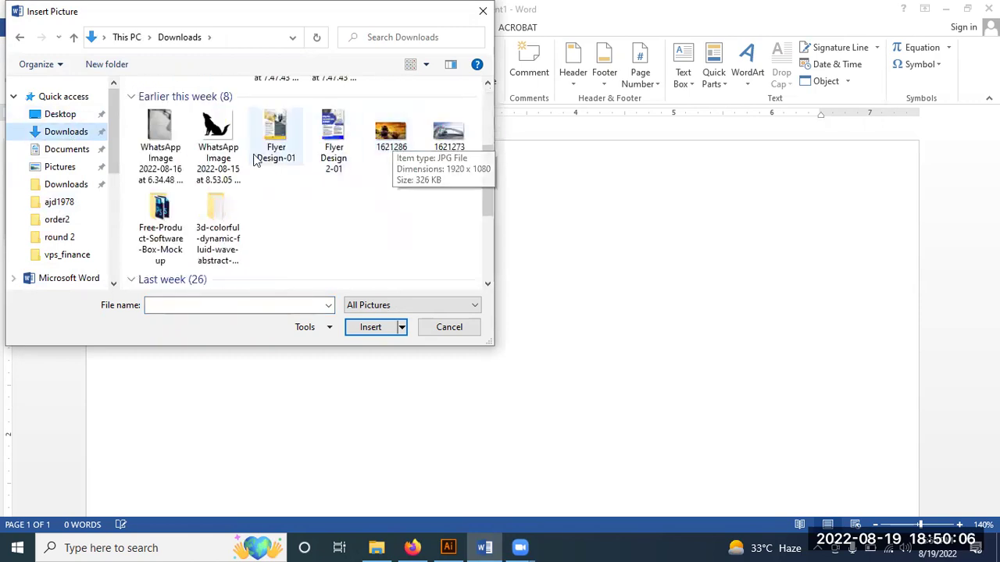
Step: Insert the black howling wolf silhouette image from Downloads into the page
click(225, 136)
double_click(226, 135)
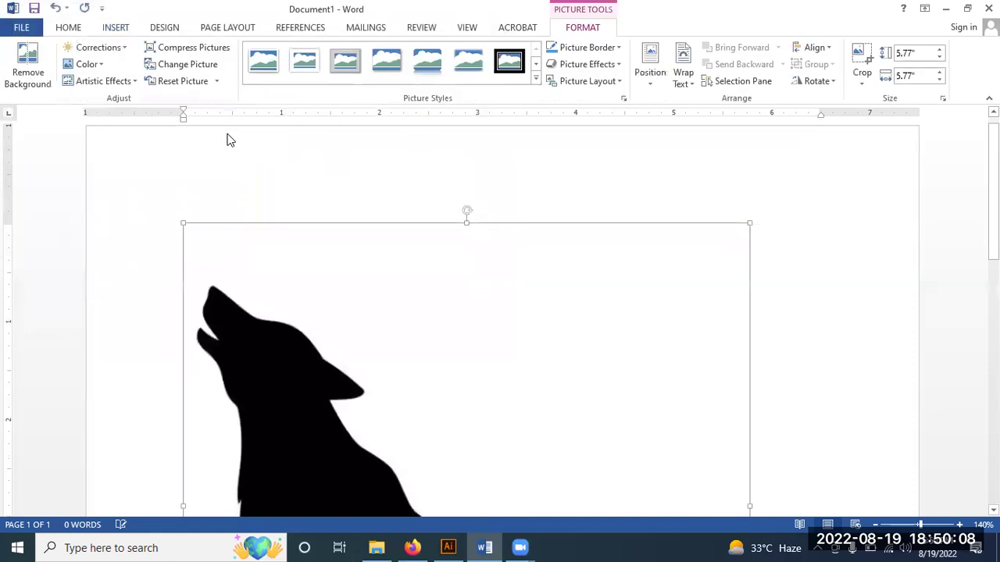
scroll(644, 258, down, 3)
scroll(642, 257, down, 5)
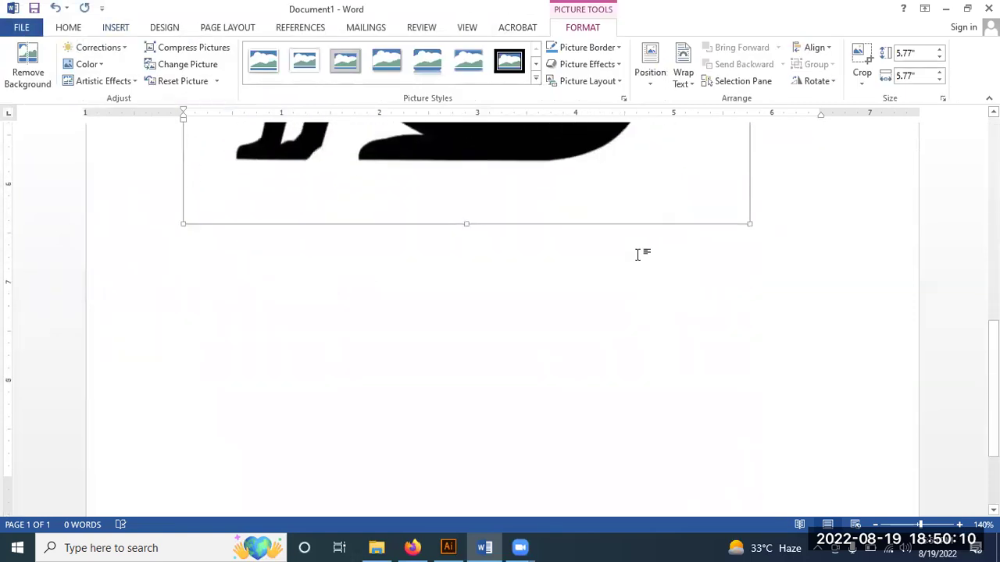
scroll(636, 253, up, 1)
scroll(636, 253, up, 4)
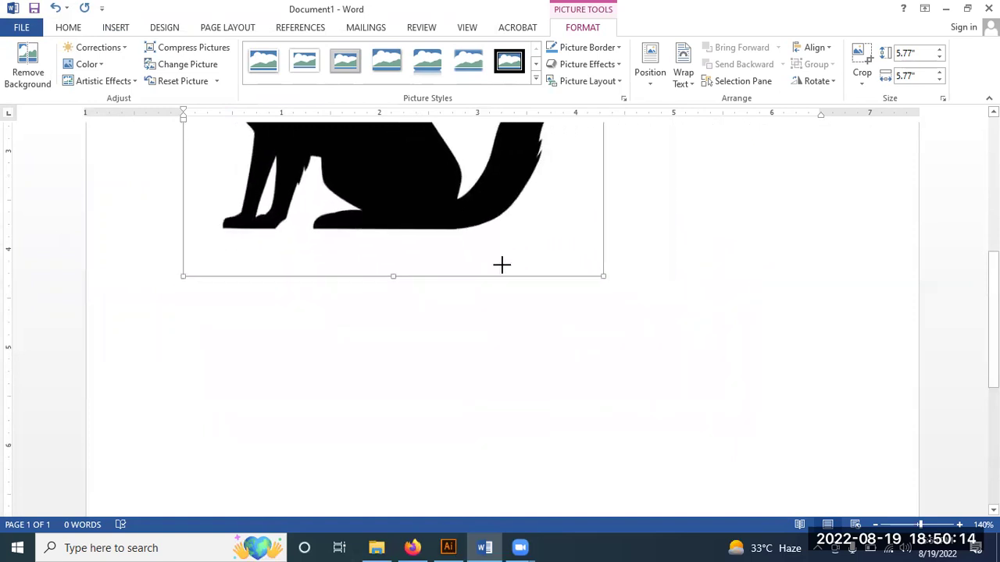
Step: Shrink the wolf picture from 5.77" to about 0.96" square
drag(729, 399, 382, 245)
scroll(499, 307, up, 5)
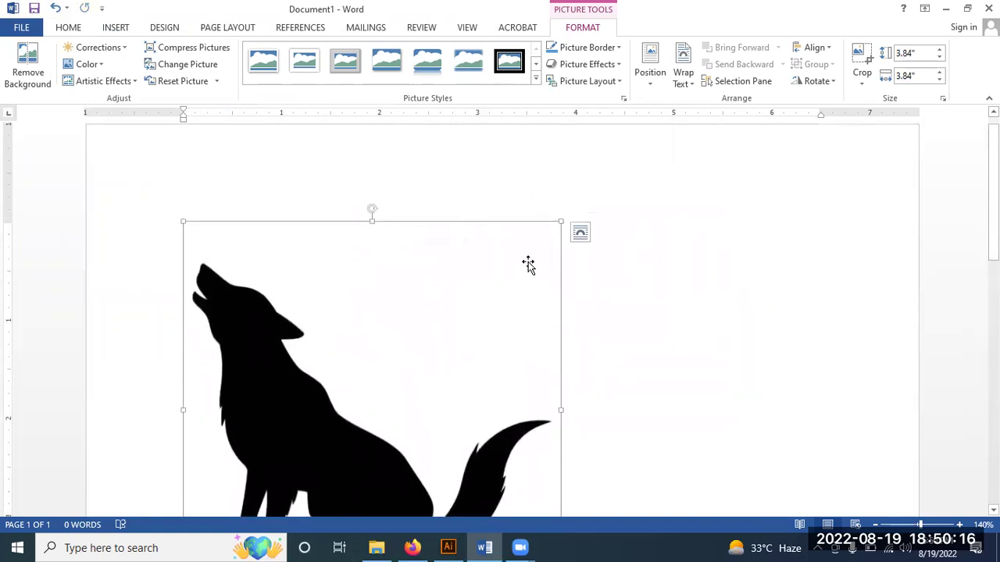
drag(559, 222, 146, 388)
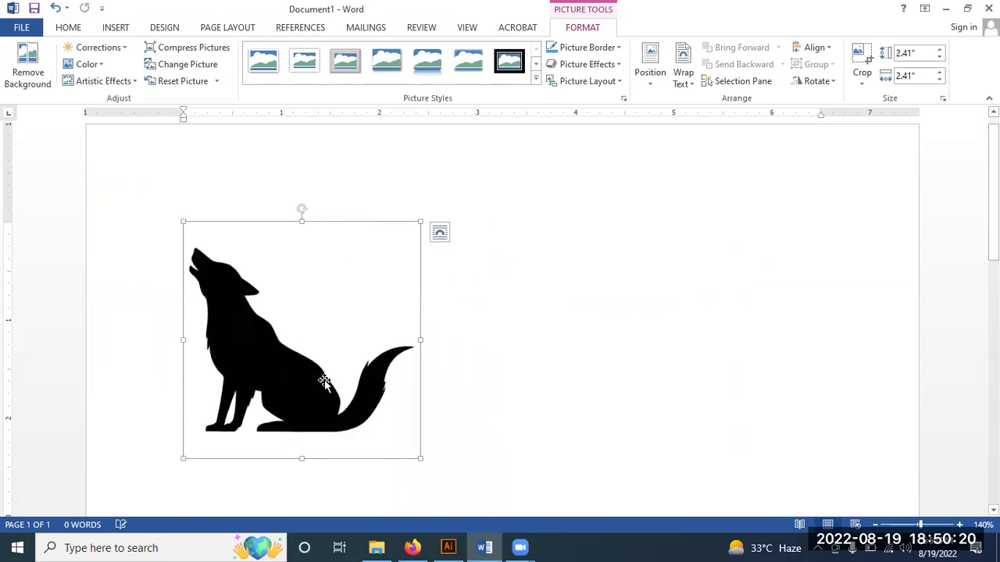
drag(417, 457, 279, 316)
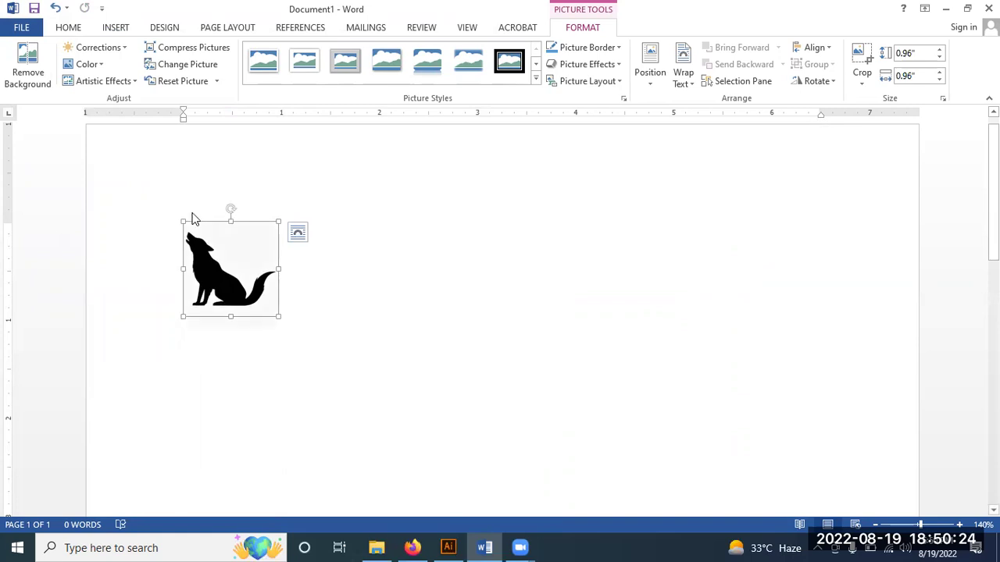
double_click(192, 213)
double_click(167, 252)
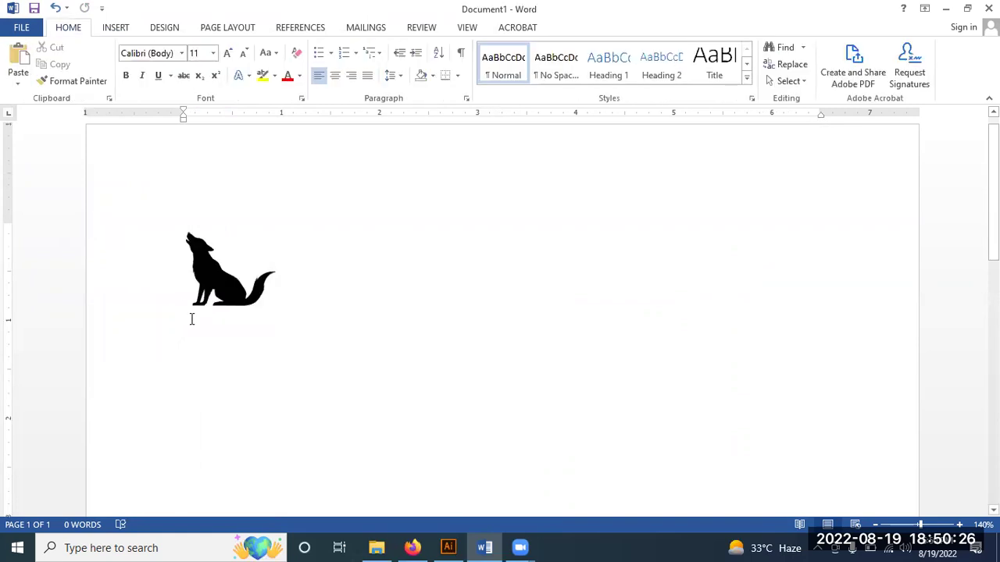
Step: Type a 'Name :' line with the animal's name, pushing the picture below
text(nMa)
key(BackSpace)
key(BackSpace)
key(BackSpace)
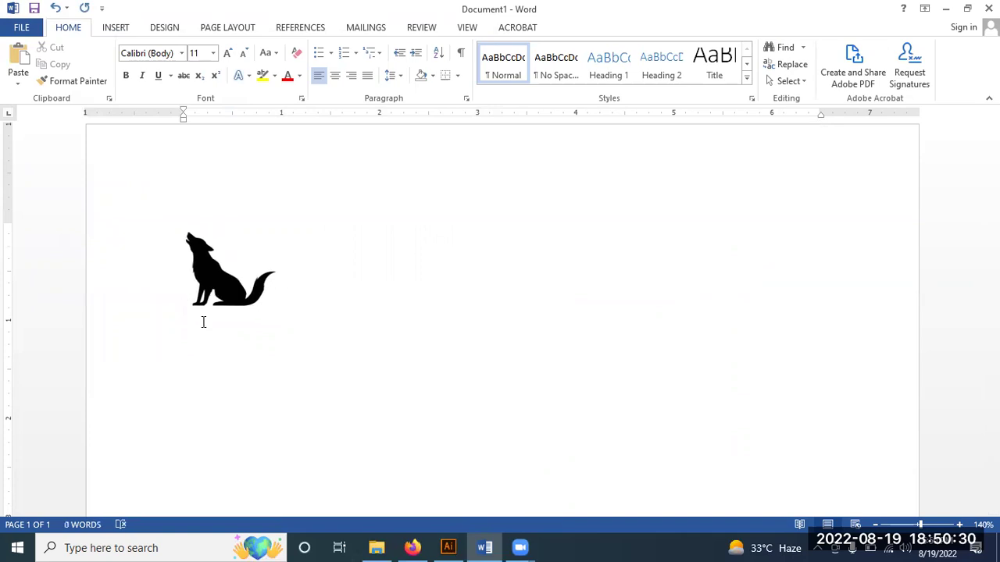
text(nAME)
key(BackSpace)
key(BackSpace)
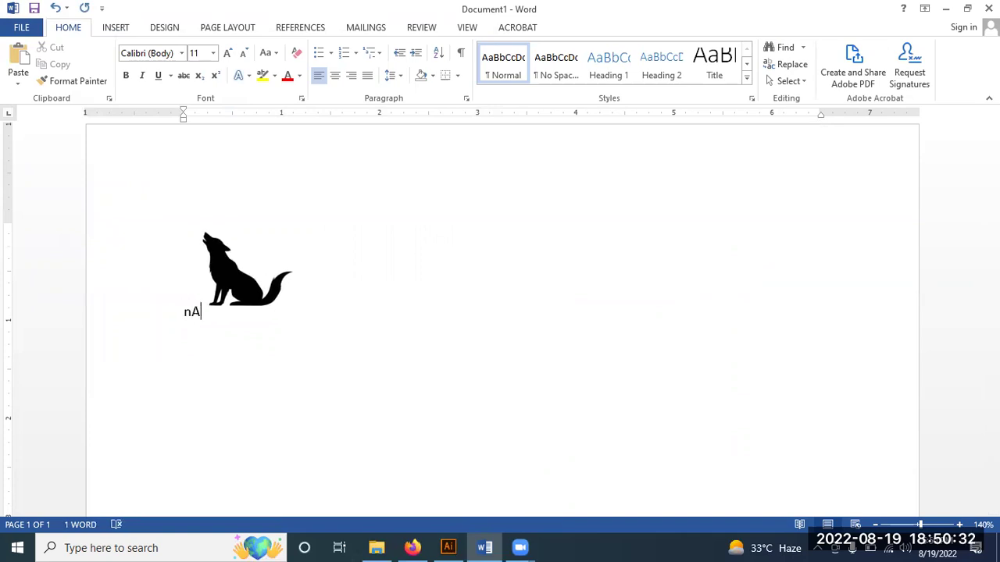
key(BackSpace)
key(BackSpace)
text(Name)
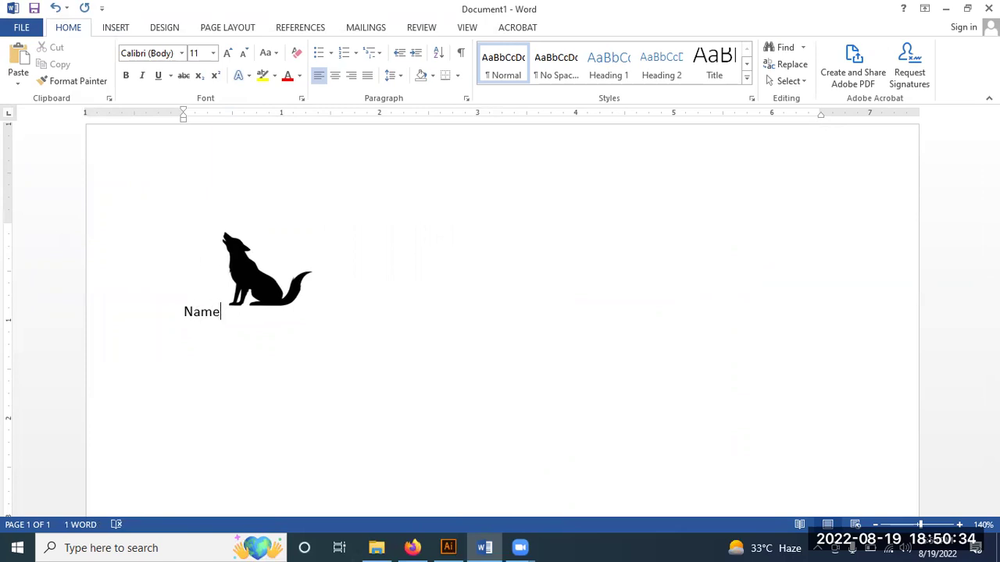
text( : )
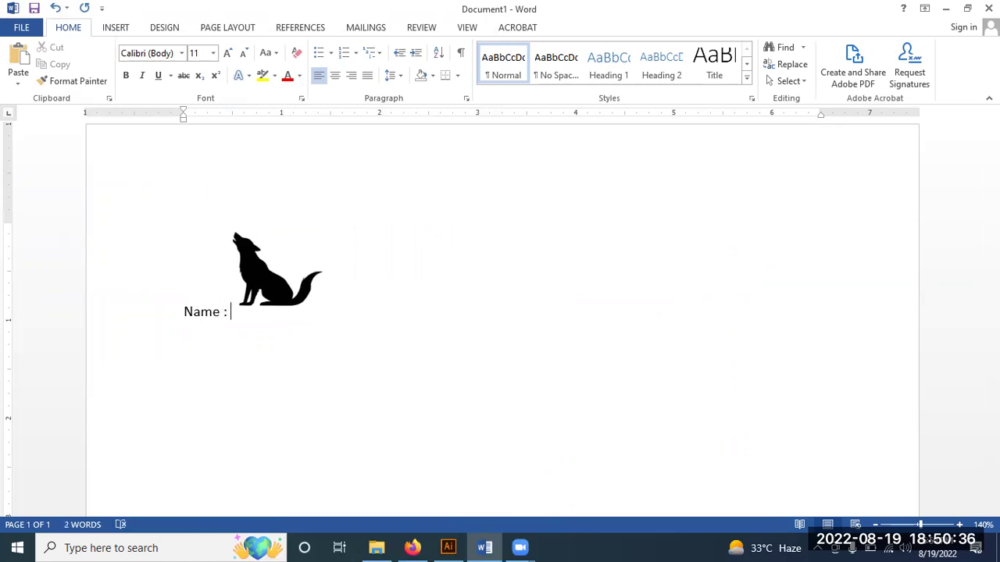
text(B)
key(BackSpace)
text(Alsession)
key(Return)
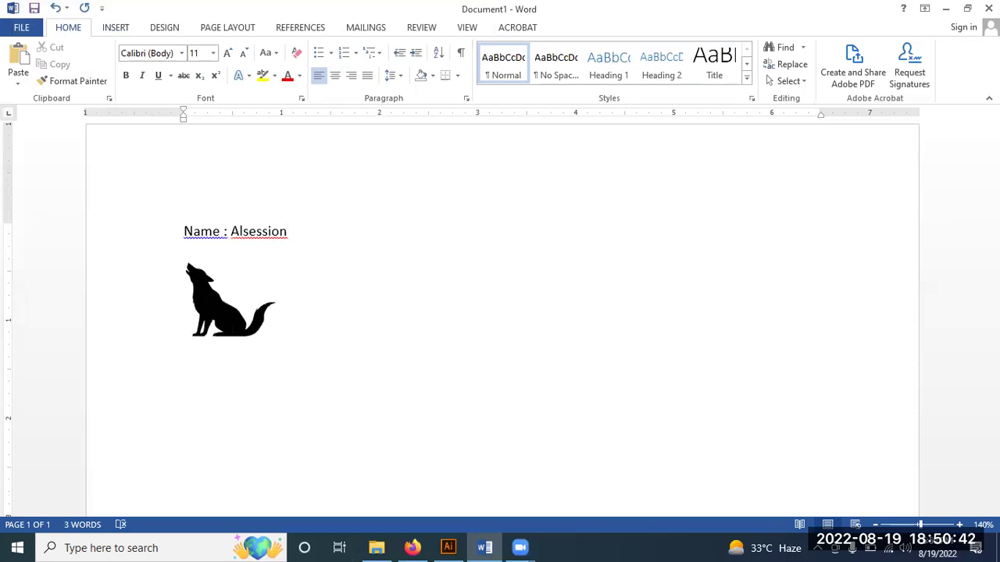
Step: Add the line 'Age : 4 years' beneath it
text(Age)
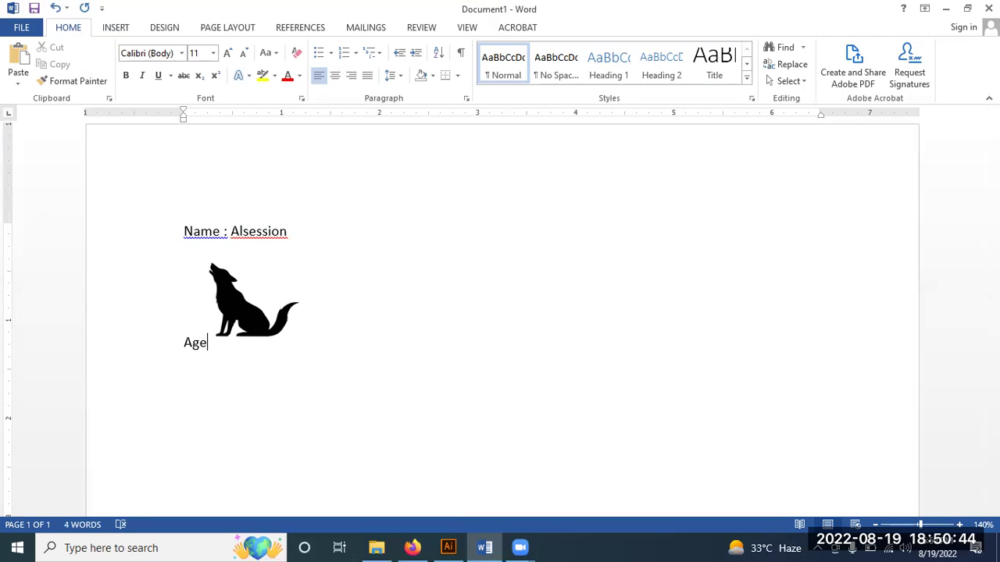
text( : )
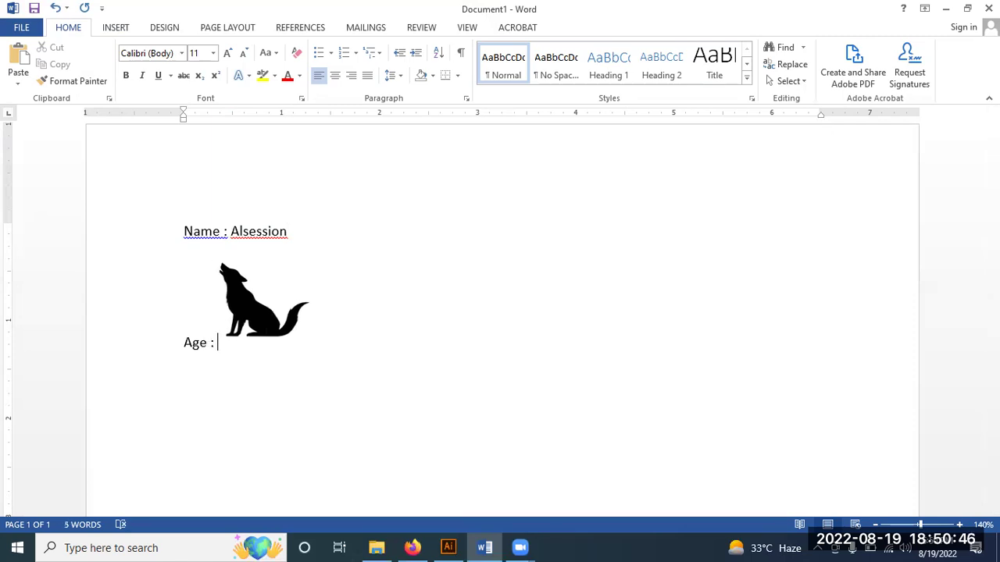
text($)
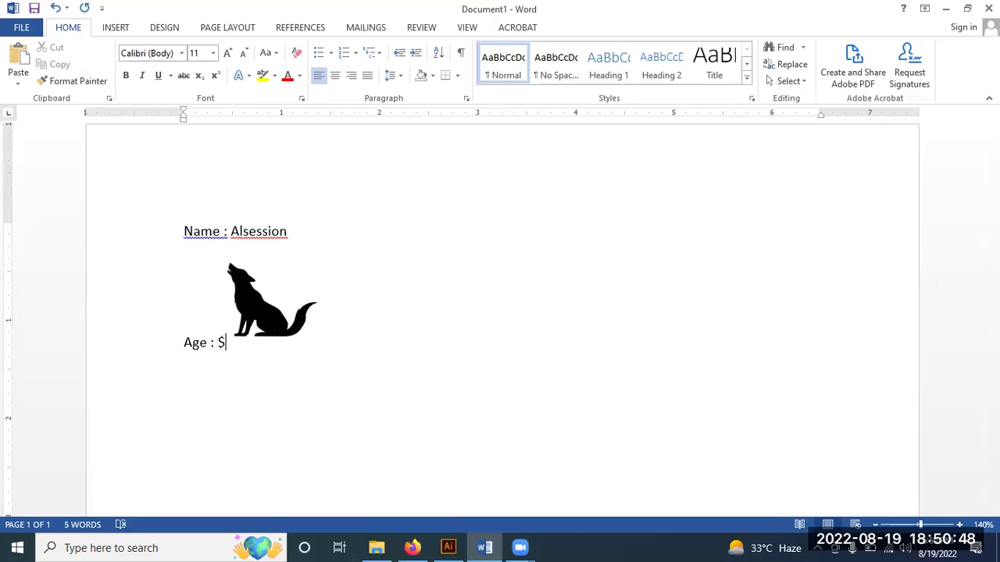
key(BackSpace)
text(4 years)
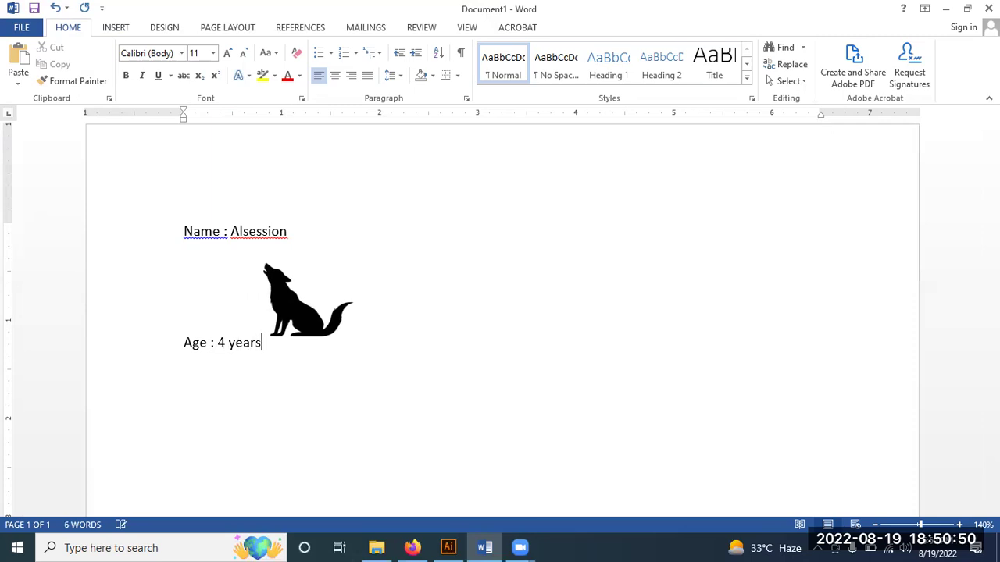
key(Return)
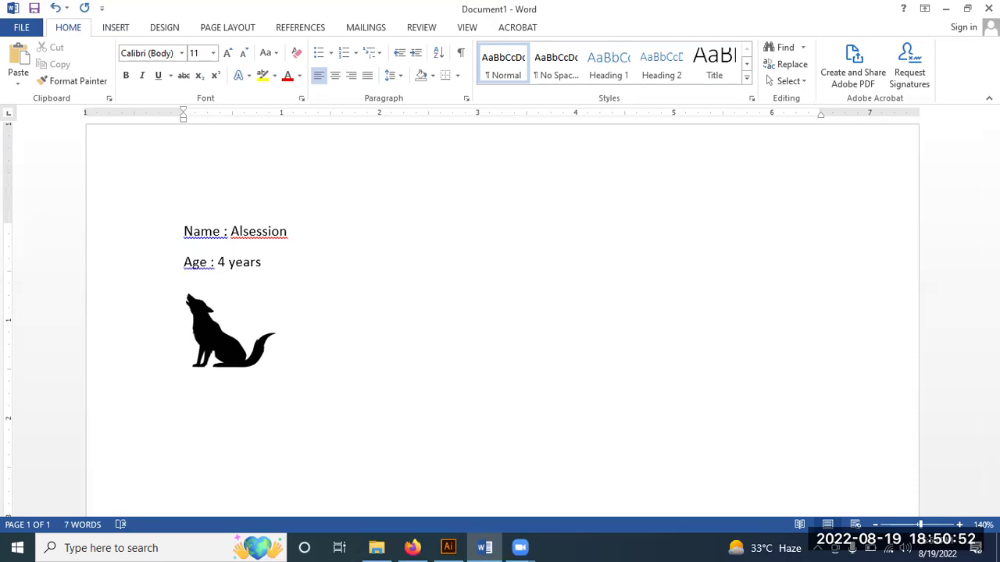
Step: Move the wolf picture up beside the Name and Age lines
mouse_move(211, 328)
mouse_down()
mouse_move(623, 252)
mouse_move(787, 233)
mouse_up()
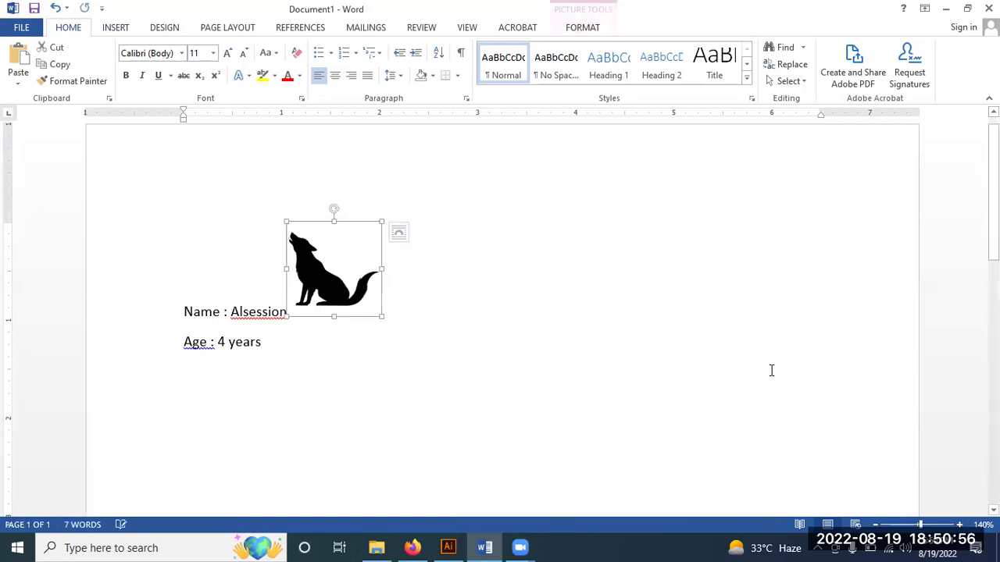
drag(332, 279, 748, 352)
mouse_move(309, 300)
mouse_down()
mouse_move(829, 207)
mouse_move(602, 328)
mouse_move(832, 327)
mouse_up()
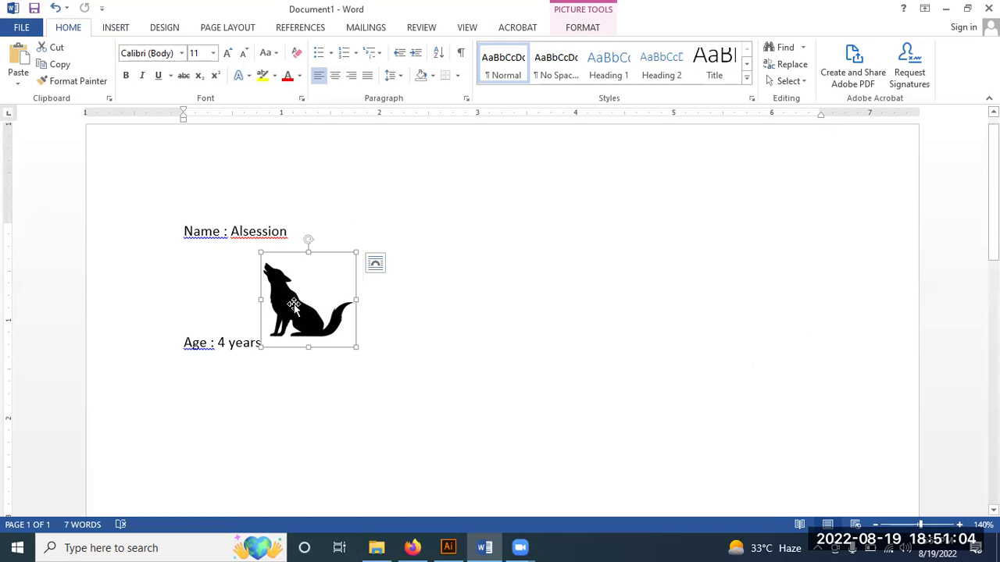
Step: Set the wolf picture's text wrapping to Square, then switch to Firefox
click(375, 267)
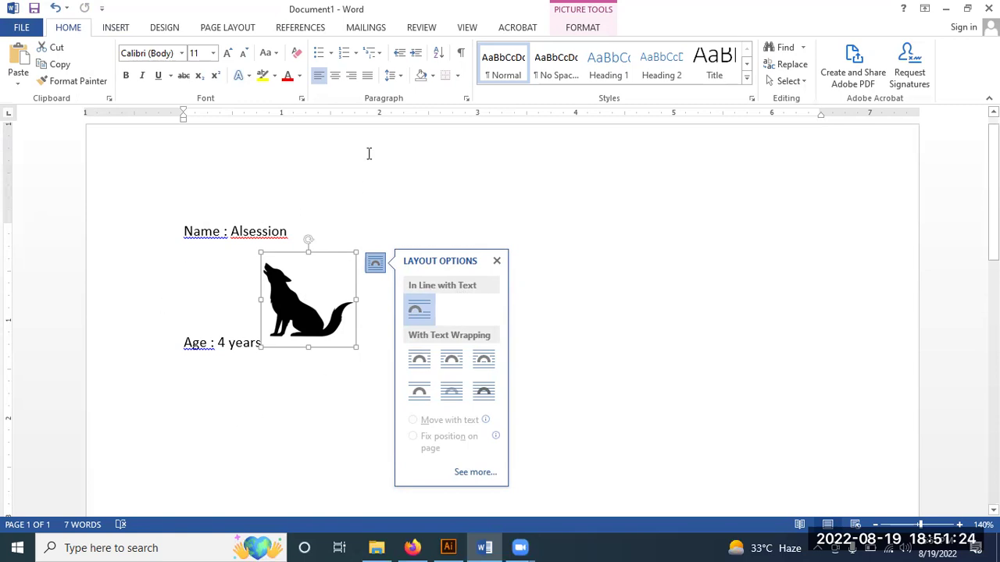
click(419, 364)
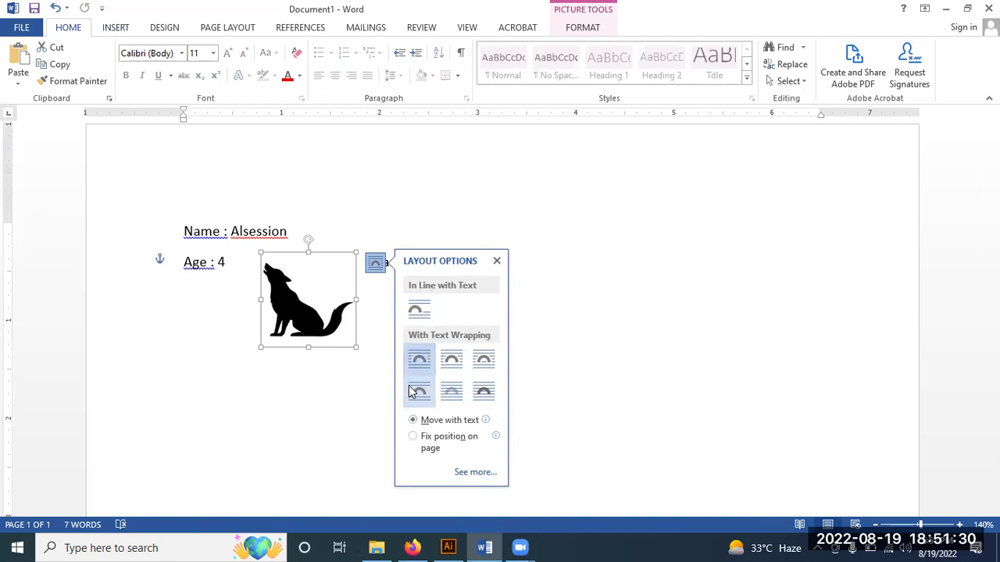
click(411, 546)
Step: Search 'DUMMY PARAGRAPH' in a new tab, open lipsum.com and select its first Lorem Ipsum paragraph
click(509, 22)
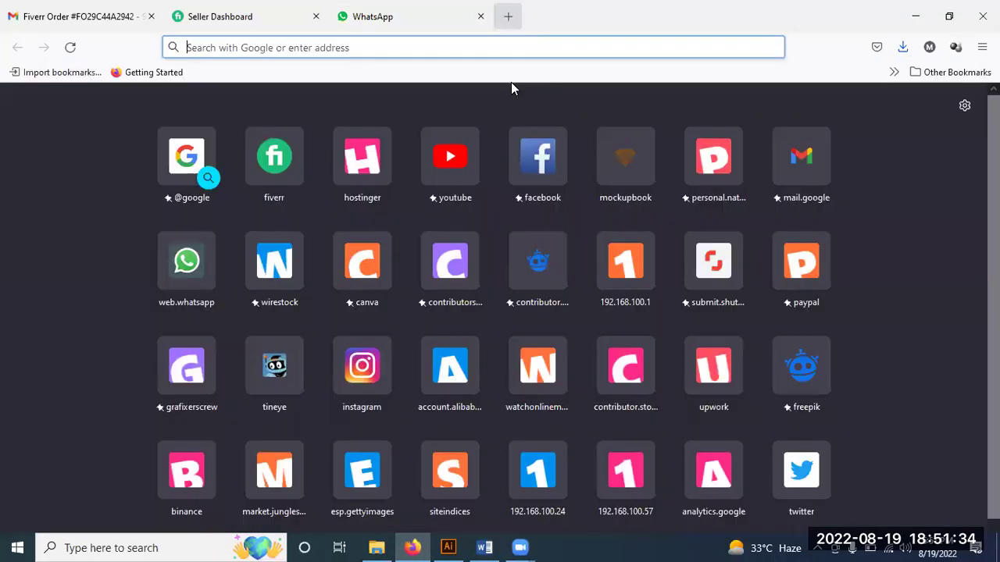
text(paragra)
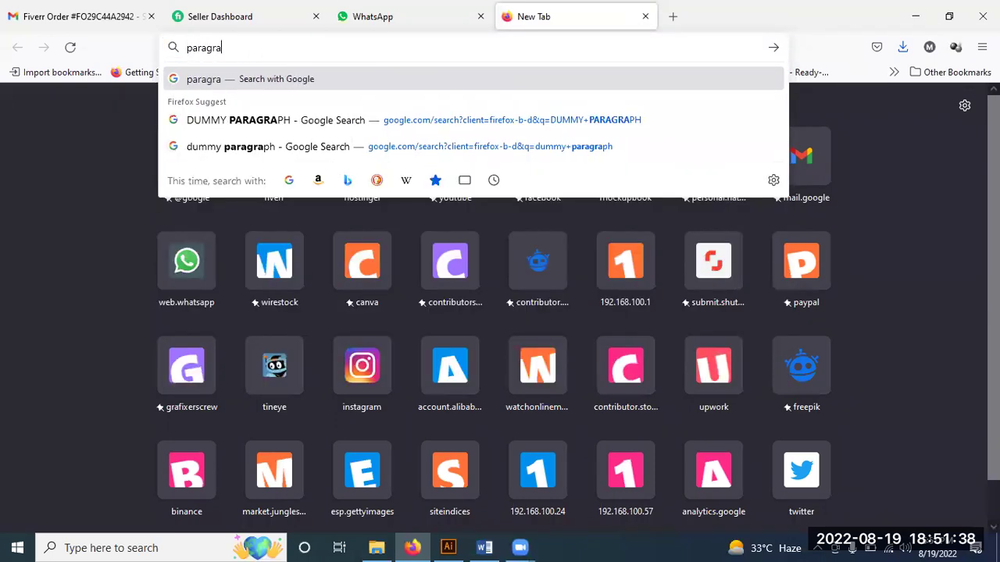
text(p)
key(Down)
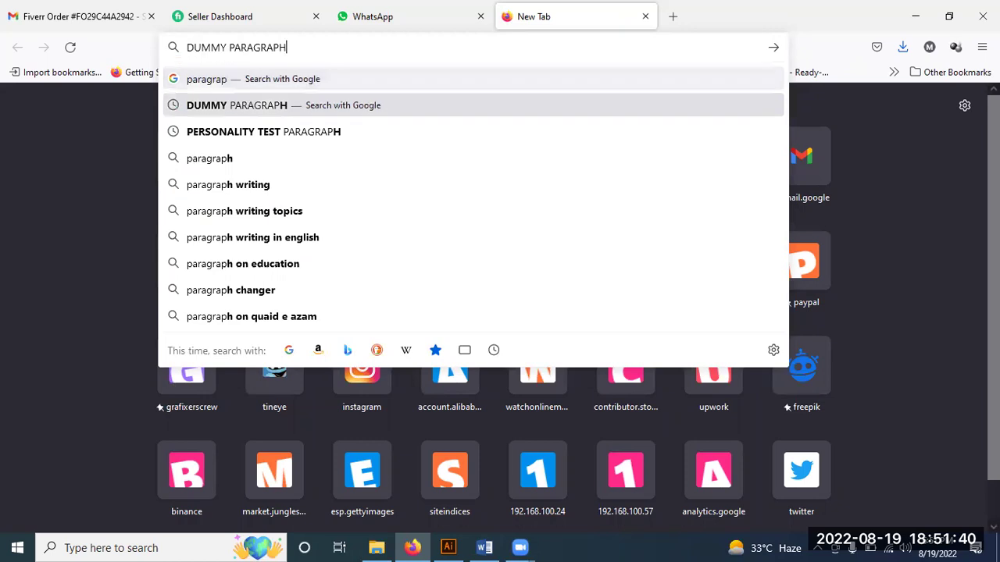
key(Return)
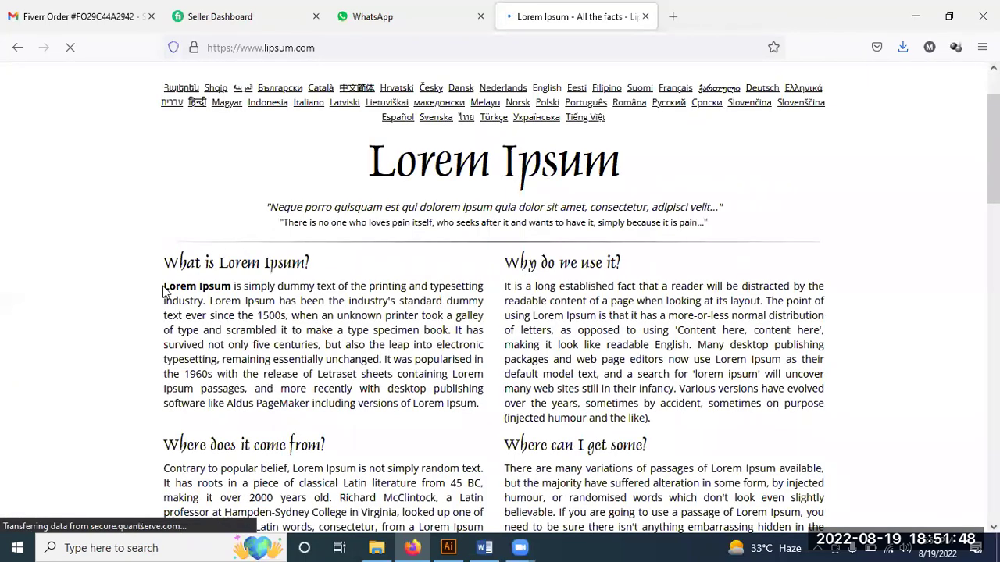
mouse_move(162, 286)
mouse_down()
mouse_move(456, 401)
mouse_move(492, 437)
mouse_up()
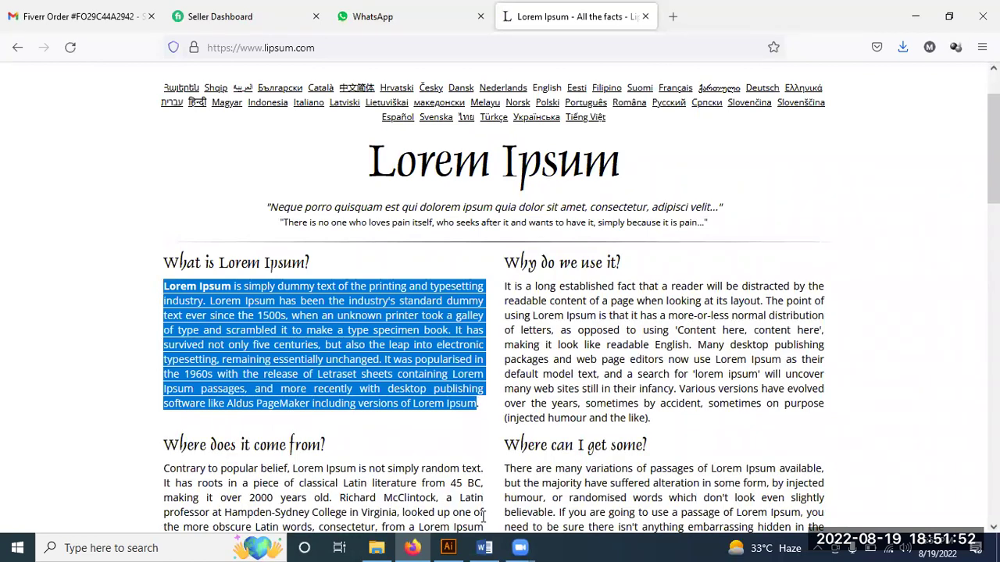
click(484, 547)
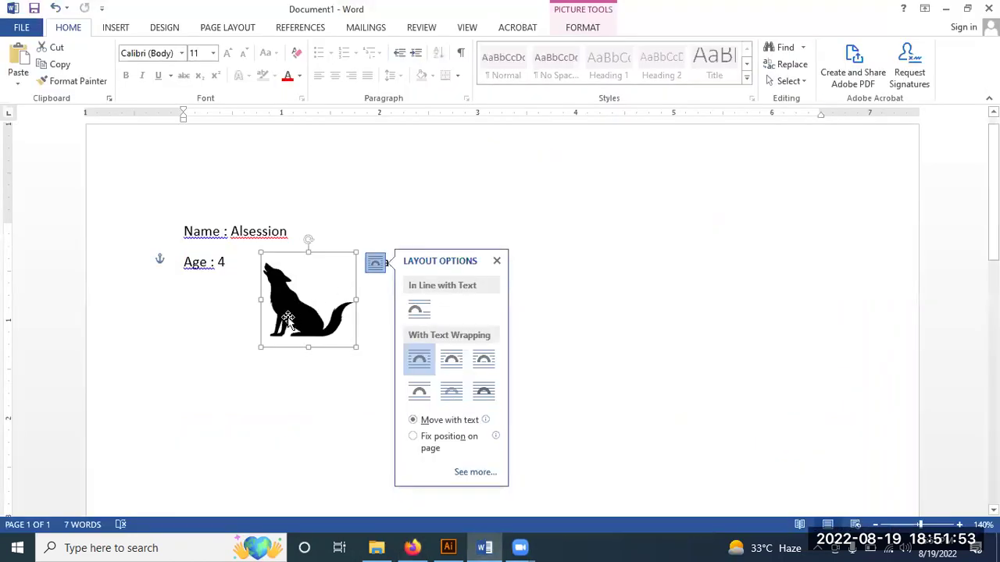
Step: Paste the Lorem Ipsum paragraph after the name and drag the wolf to its right edge
click(297, 230)
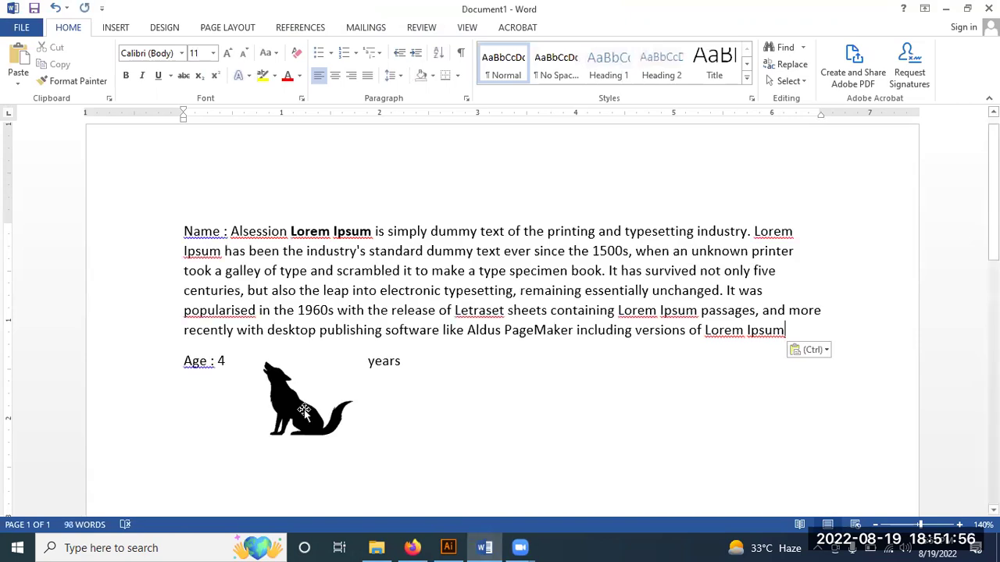
mouse_move(300, 410)
mouse_down()
mouse_move(477, 299)
mouse_move(442, 297)
mouse_move(395, 312)
mouse_move(674, 307)
mouse_up()
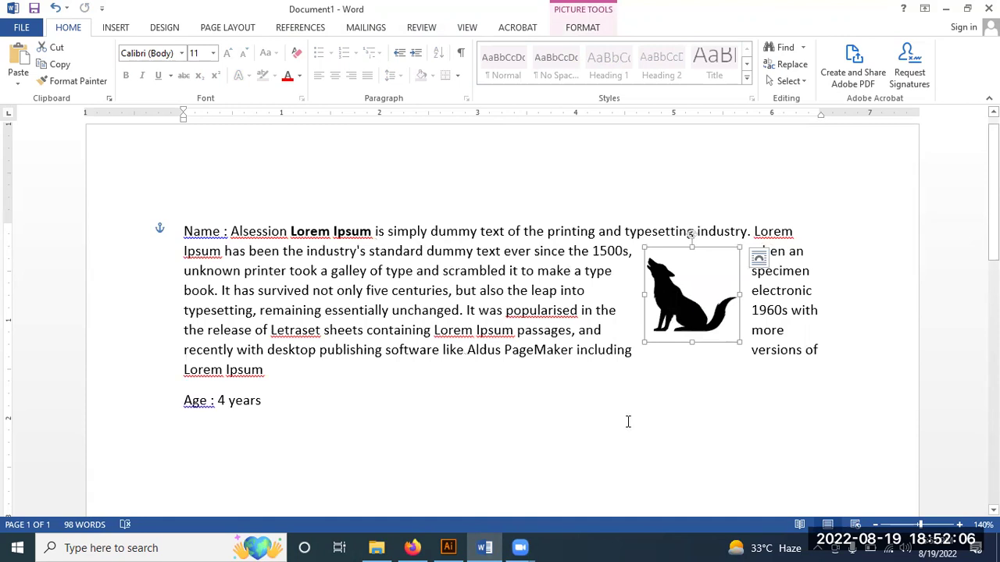
drag(677, 304, 255, 299)
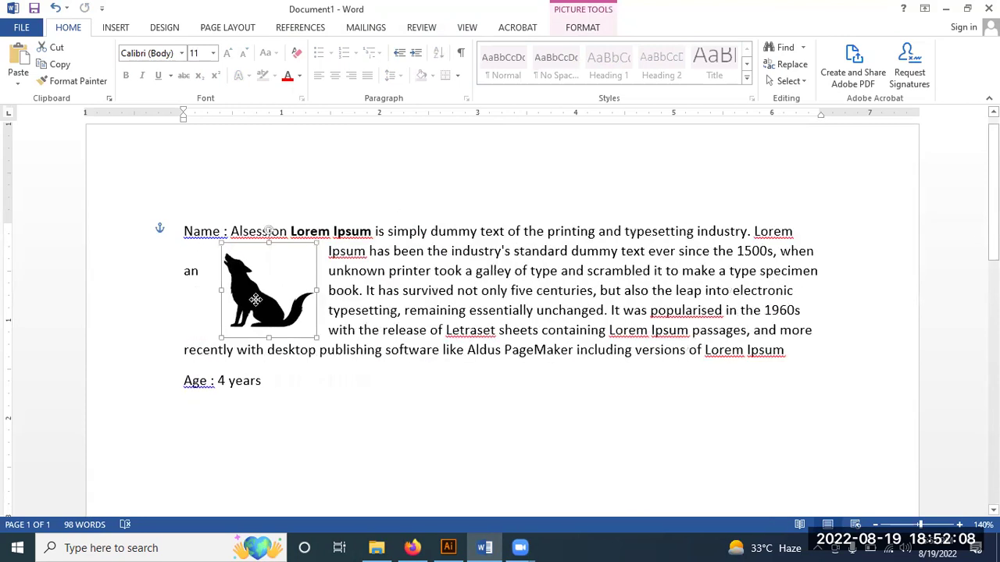
mouse_move(255, 299)
mouse_down()
mouse_move(794, 273)
mouse_move(792, 252)
mouse_up()
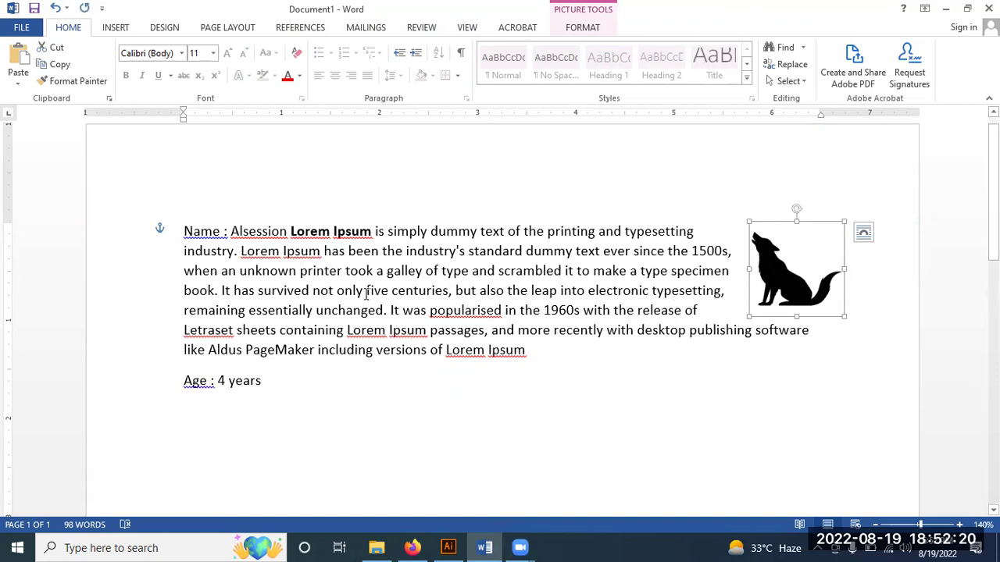
drag(538, 351, 185, 231)
key(ctrl+c)
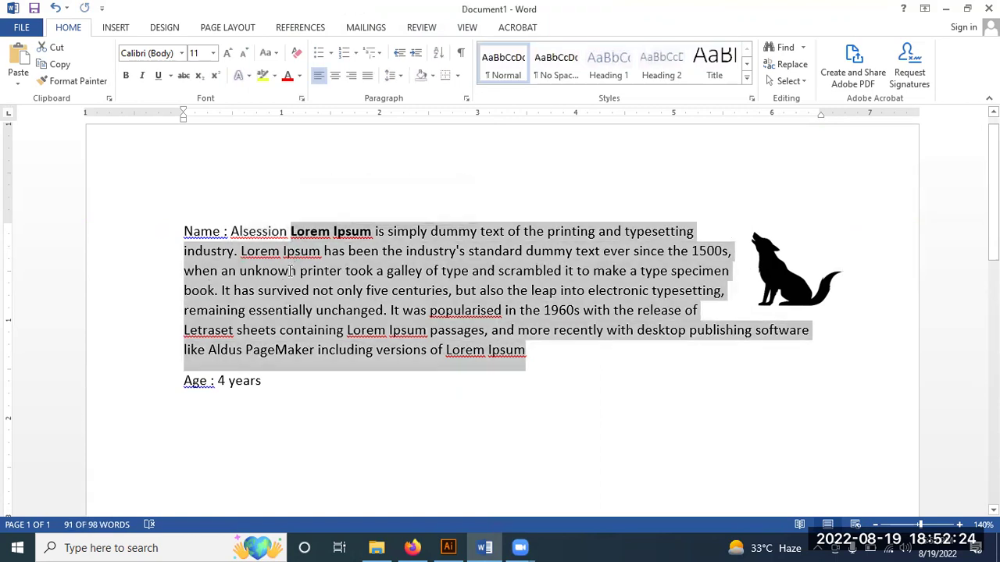
Step: Delete the Lorem Ipsum paragraph and type 'dsfgsdfg' and 'dfgdfg' lines below Age
key(Delete)
click(263, 276)
key(Return)
text(dsfgsdfg)
key(Return)
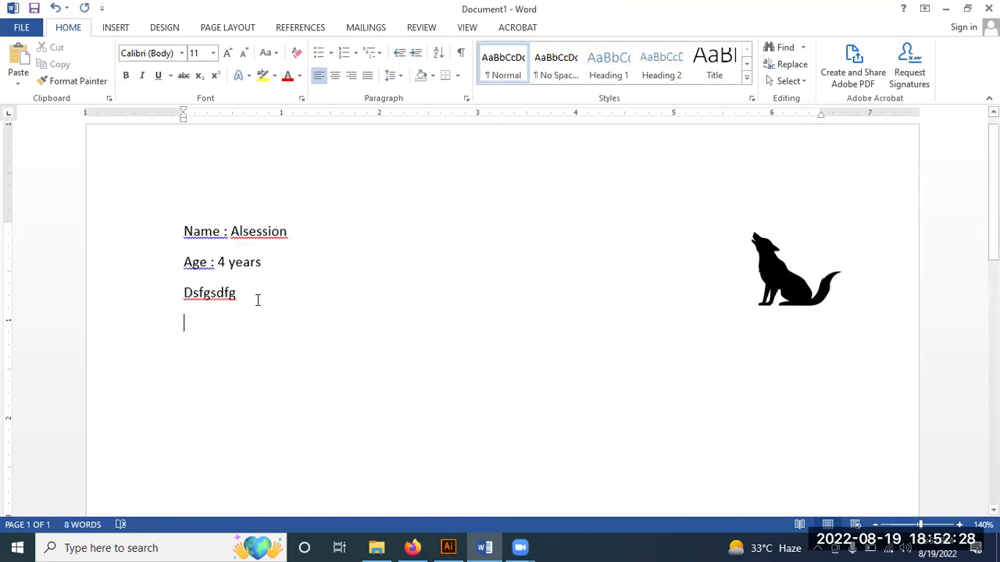
text(dfgdfg)
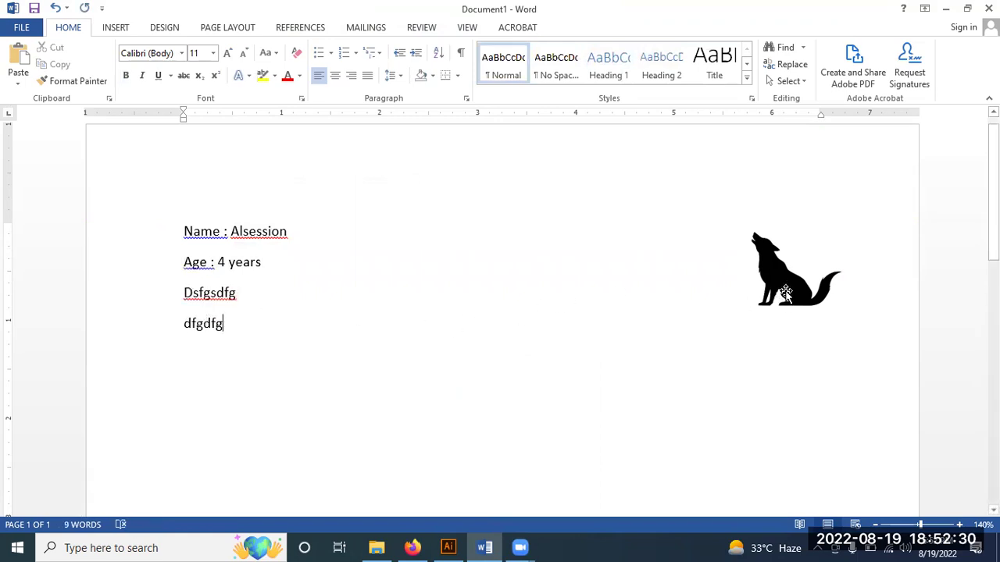
Step: Select the wolf picture and check its layout options
click(786, 293)
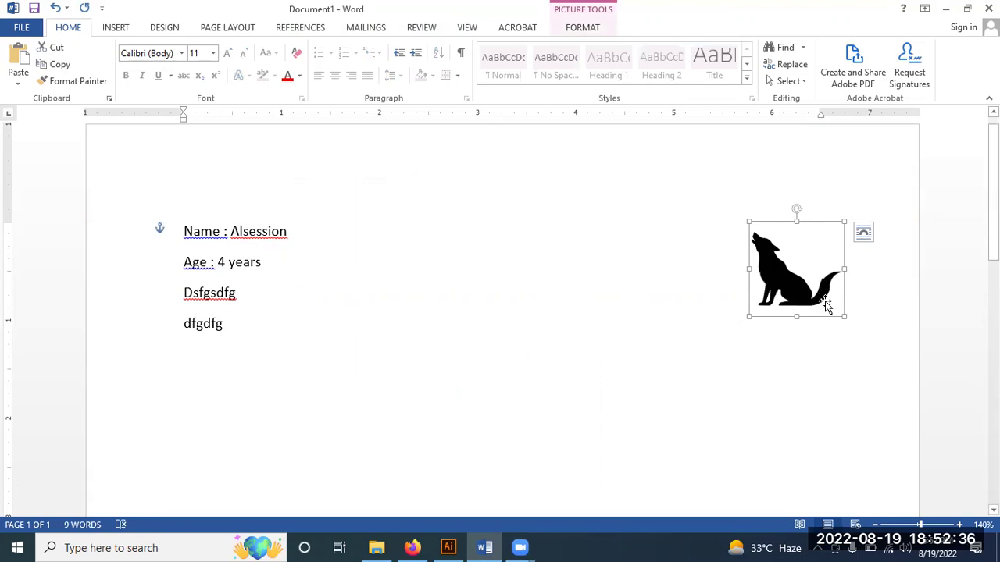
click(865, 234)
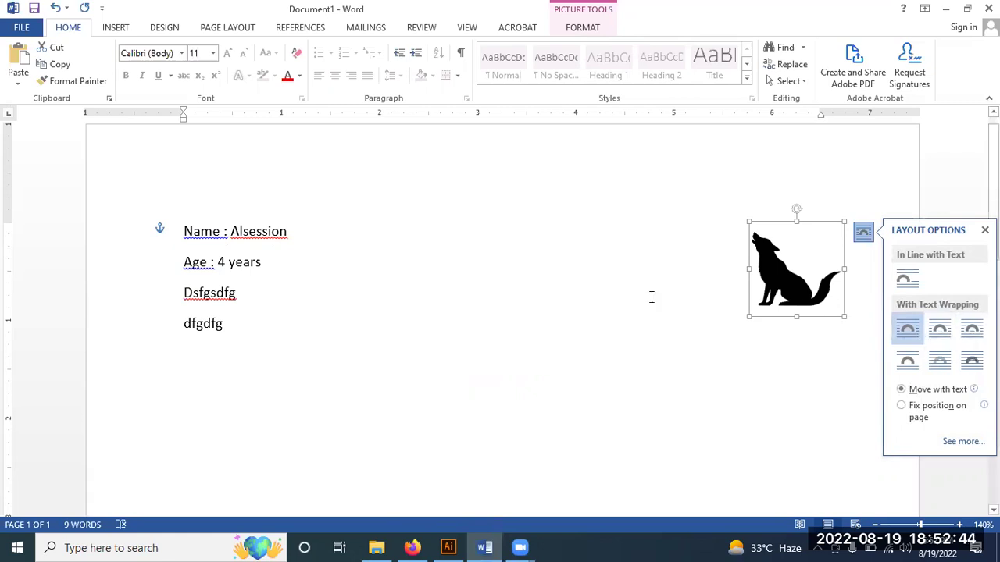
click(316, 244)
Step: Paste the Lorem Ipsum paragraph after the name, with the wolf set inside using Square wrapping
key(ctrl+v)
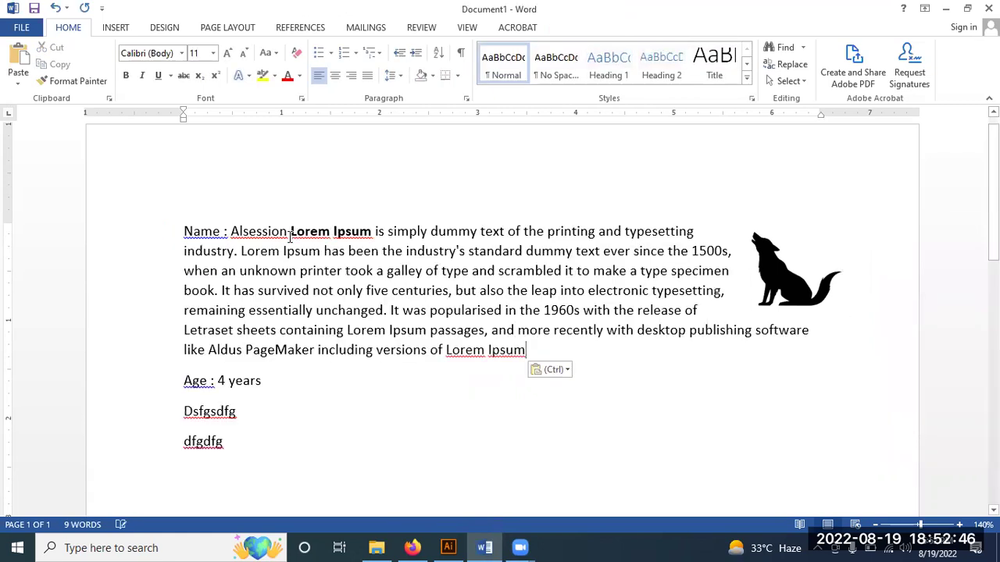
mouse_move(776, 276)
mouse_down()
mouse_move(348, 250)
mouse_move(375, 250)
mouse_up()
click(517, 237)
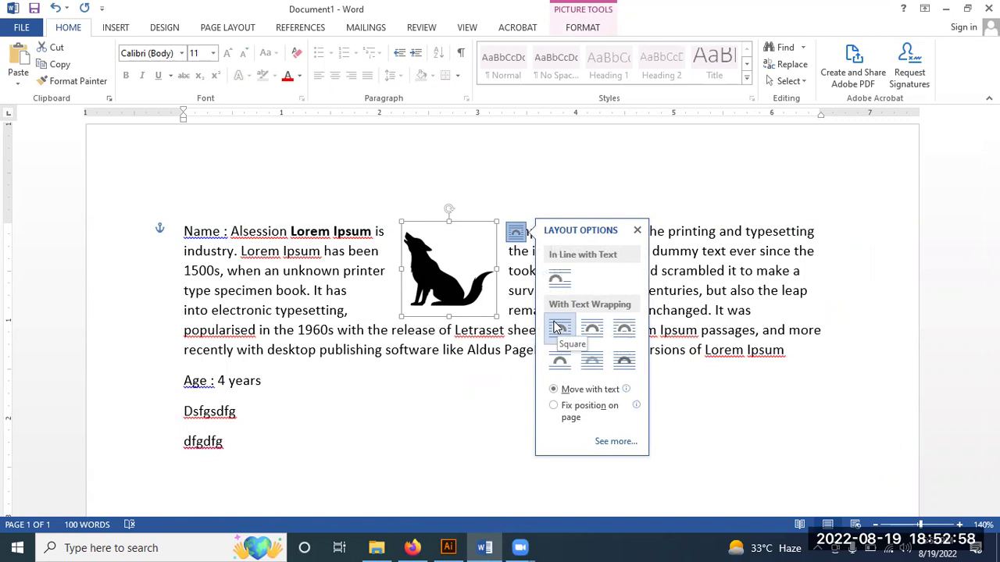
click(566, 320)
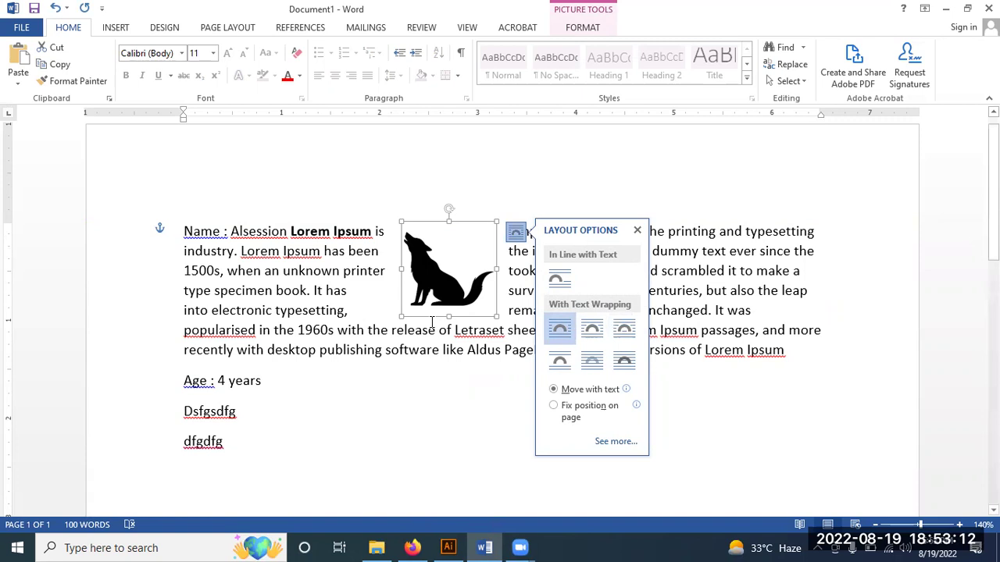
Step: Centre the wolf in the paragraph, trying Tight wrapping before returning to Square
click(591, 328)
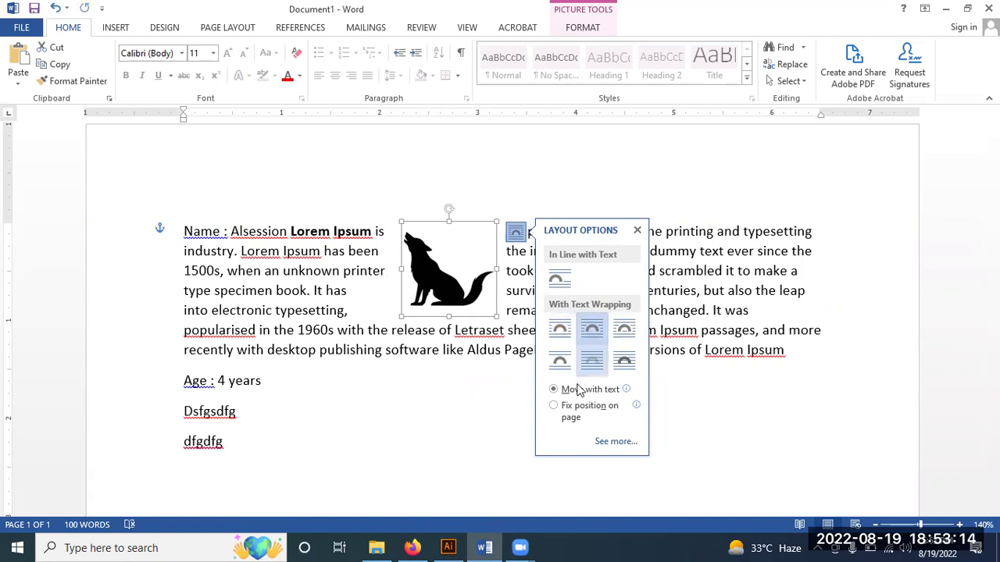
drag(465, 248, 498, 262)
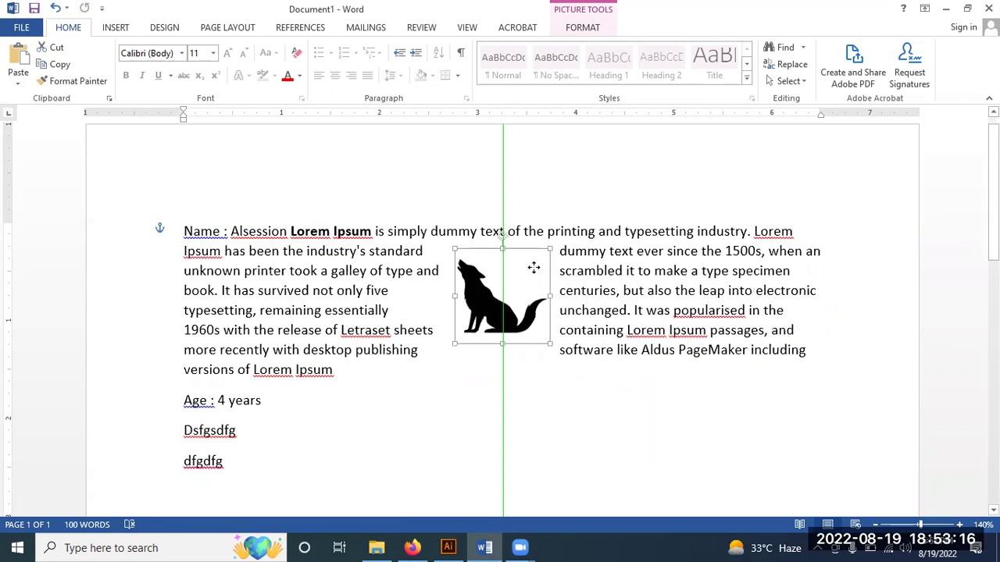
click(550, 260)
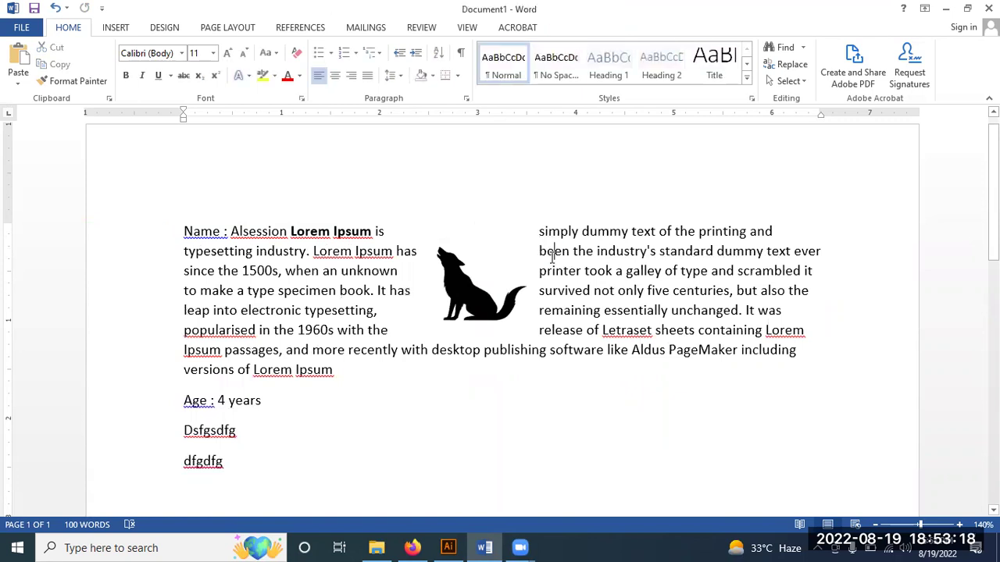
click(524, 253)
click(550, 250)
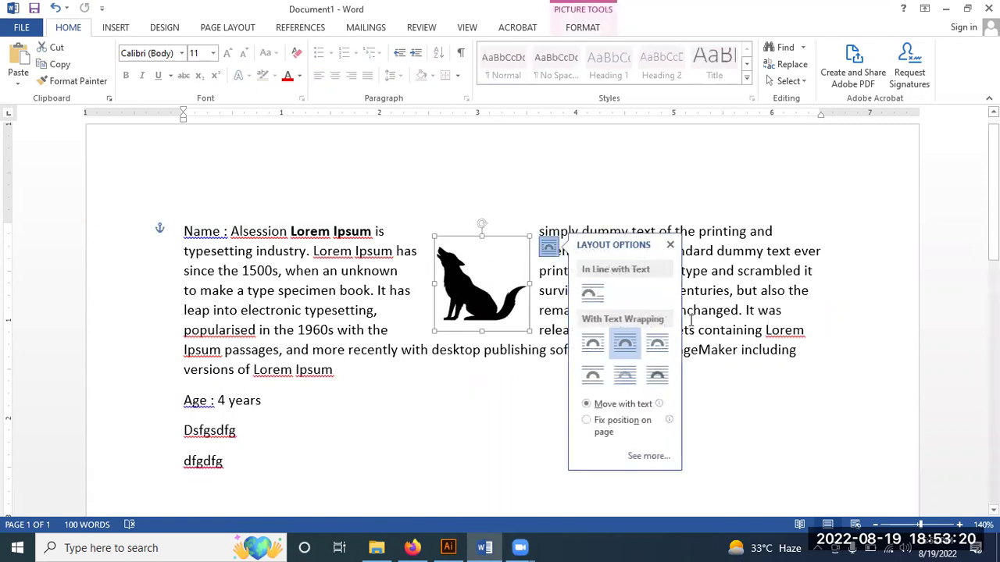
click(593, 349)
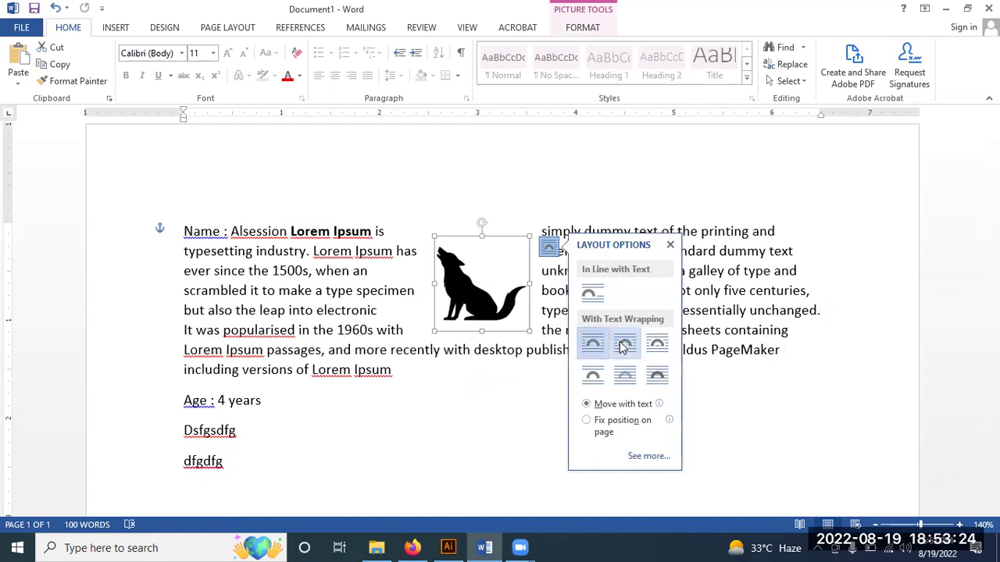
drag(193, 233, 437, 373)
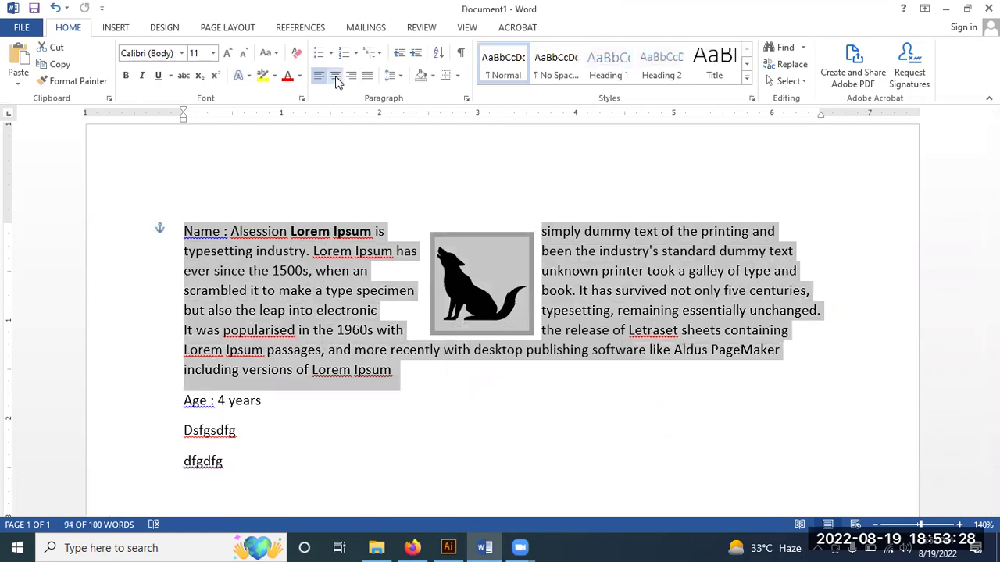
Step: Justify the Lorem Ipsum paragraph and set the wolf's text wrapping to Through
click(365, 78)
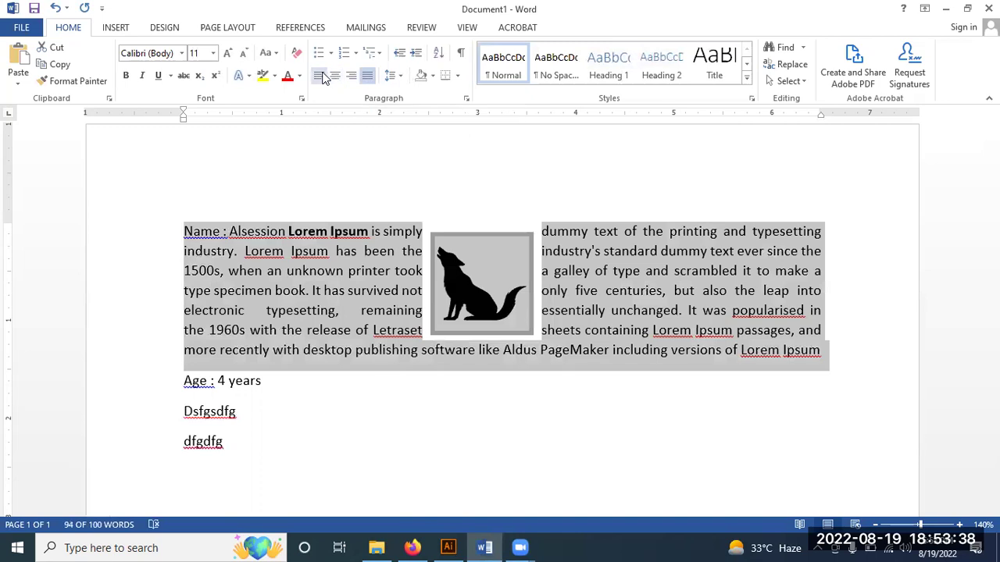
click(484, 265)
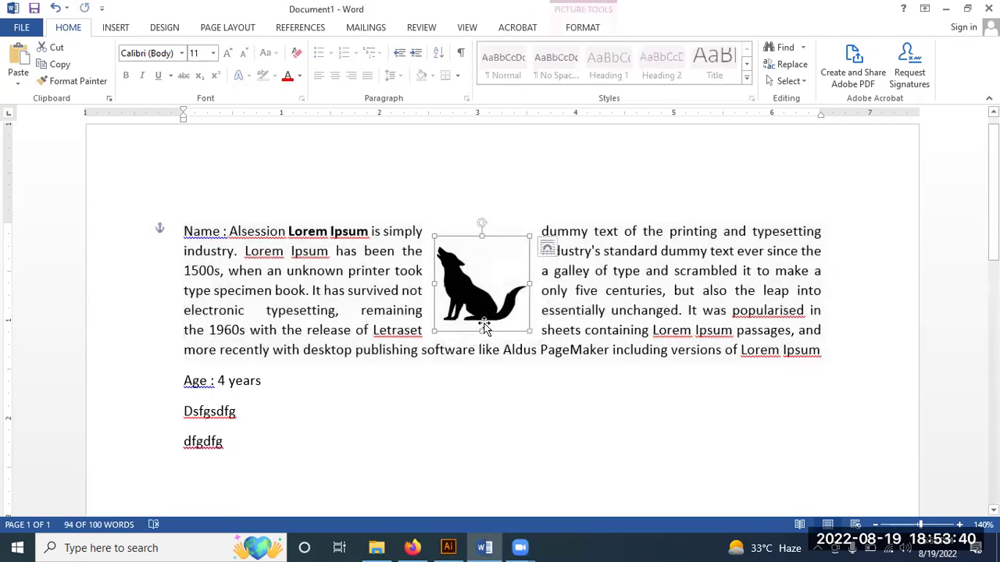
click(549, 250)
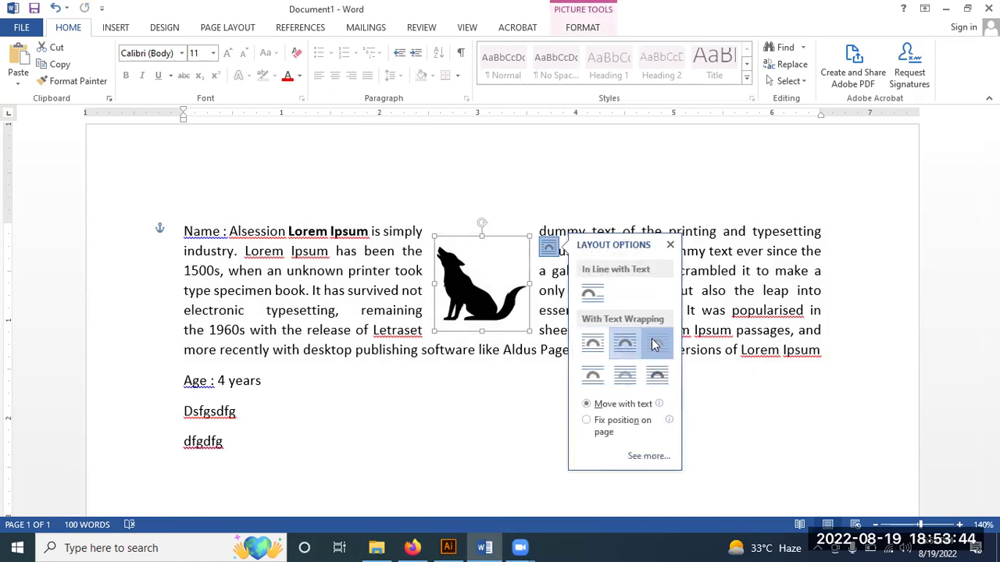
click(656, 343)
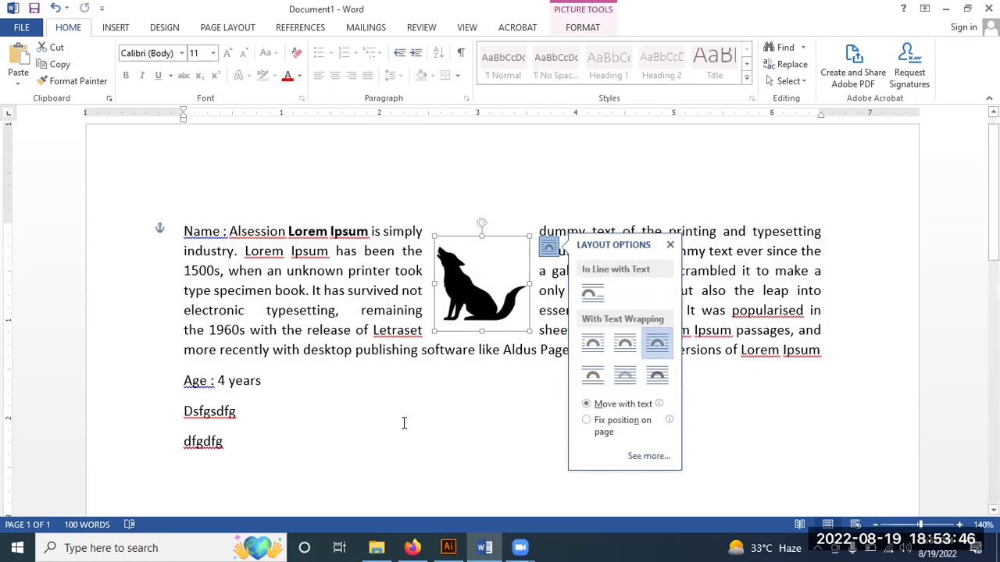
Step: Run a Google search for 'dog silhouette' in a new Firefox tab
click(413, 548)
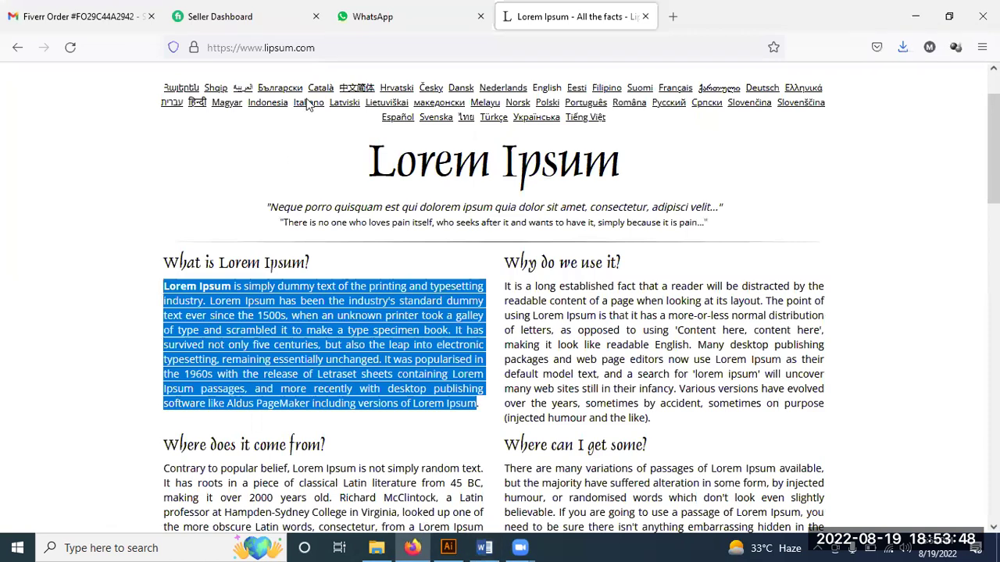
click(671, 25)
click(599, 46)
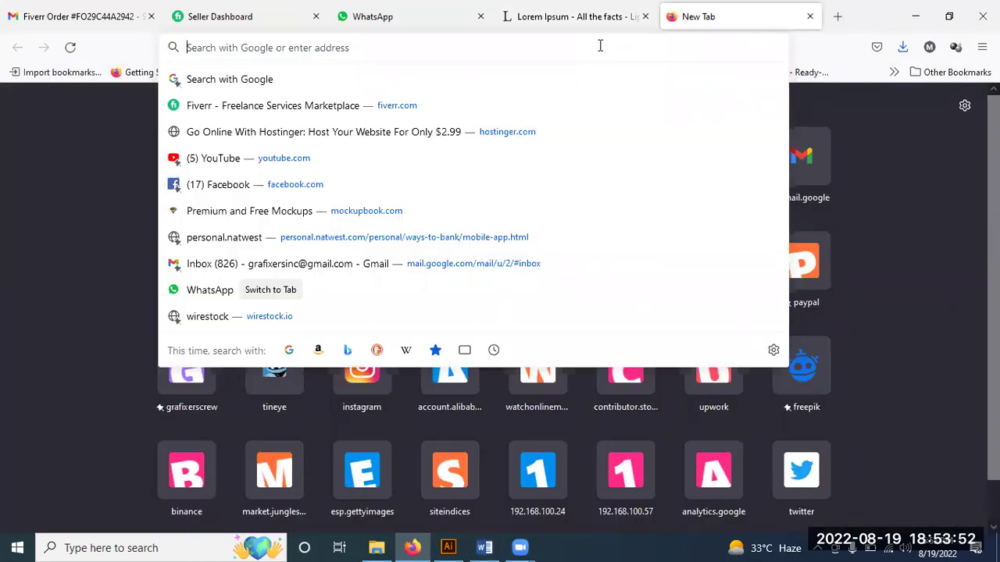
text(f)
text(dog)
key(BackSpace)
key(BackSpace)
key(BackSpace)
key(BackSpace)
text(dog)
key(Return)
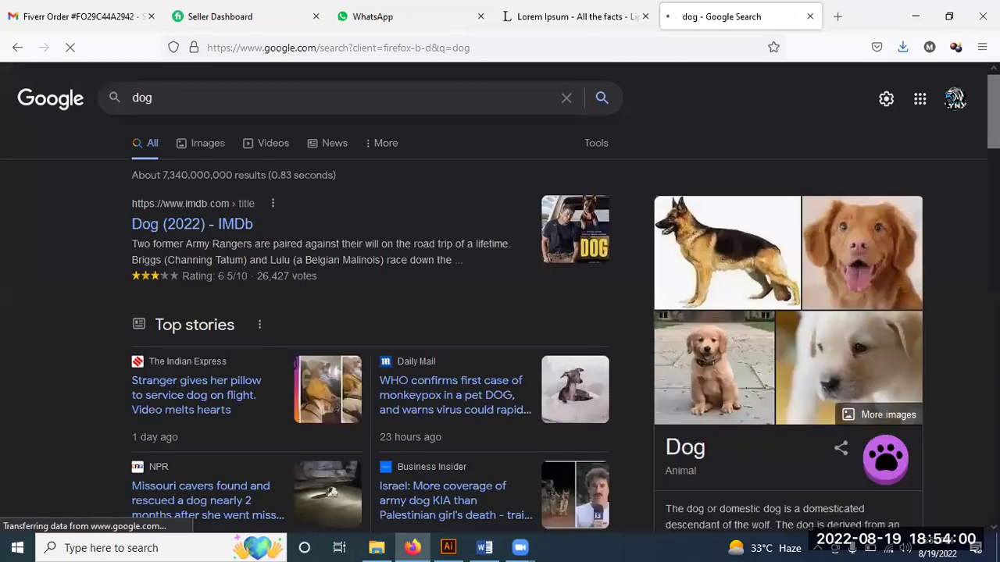
text(silhouette)
key(Return)
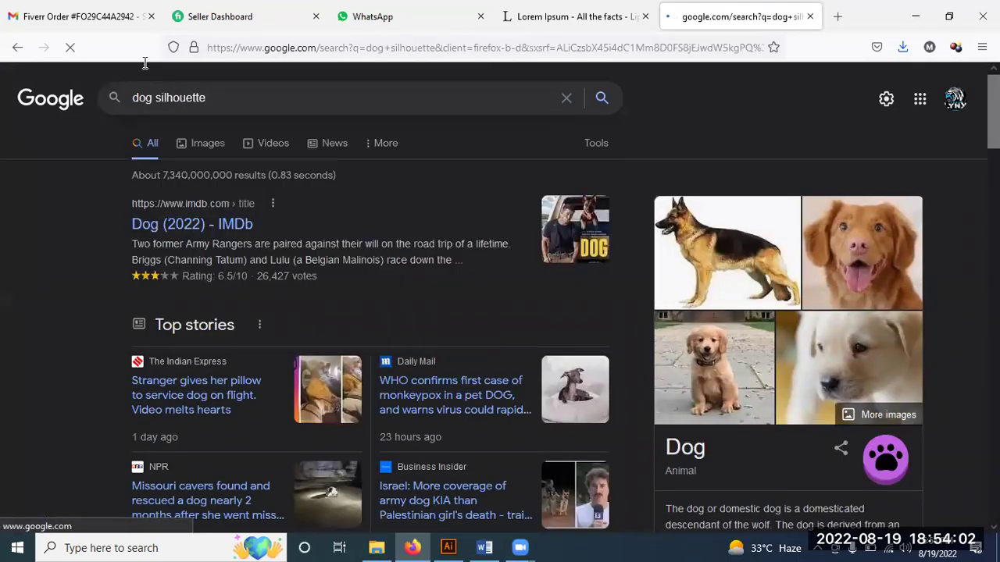
Step: Filter the image results to Transparent colour and copy a dog silhouette image
click(201, 146)
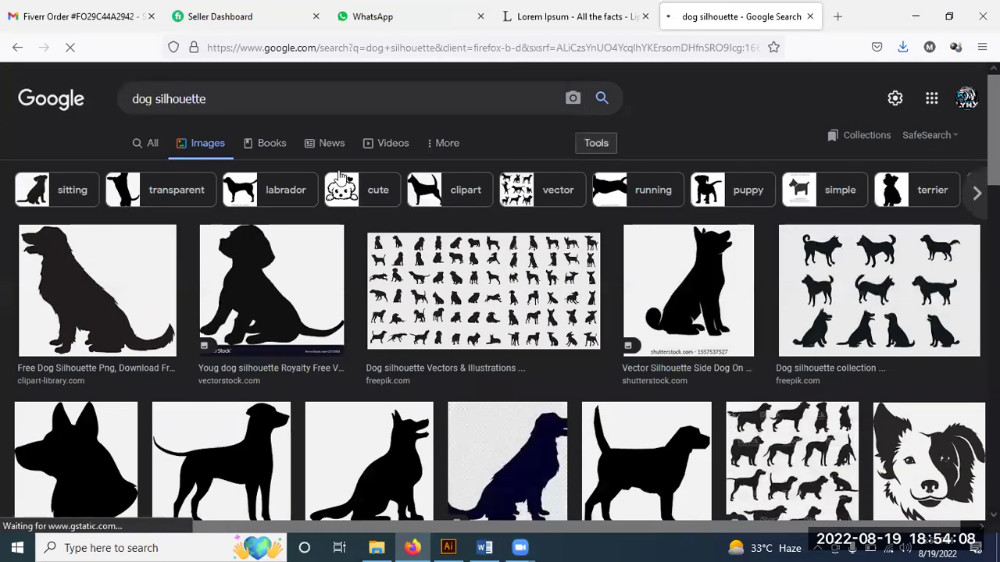
click(592, 143)
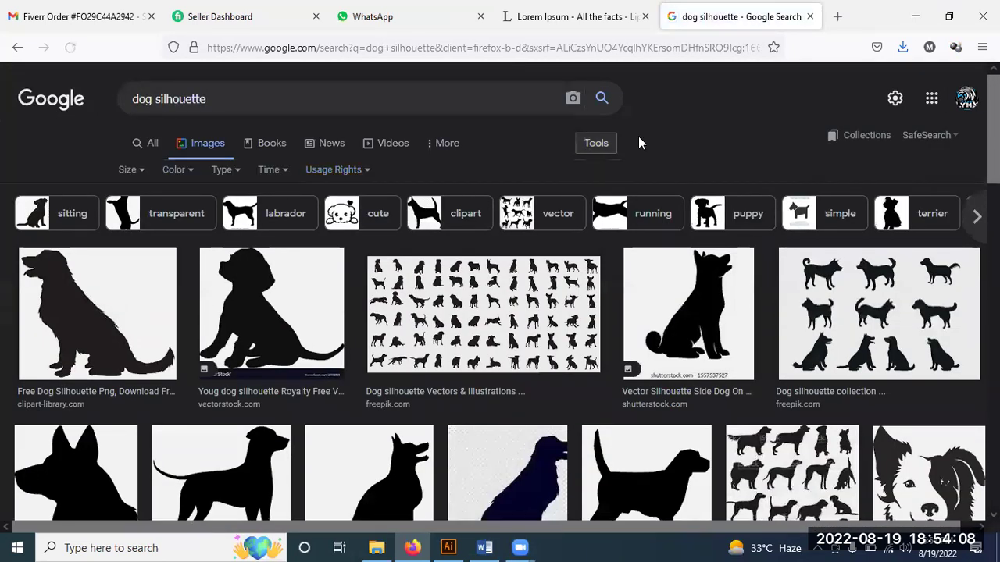
click(171, 171)
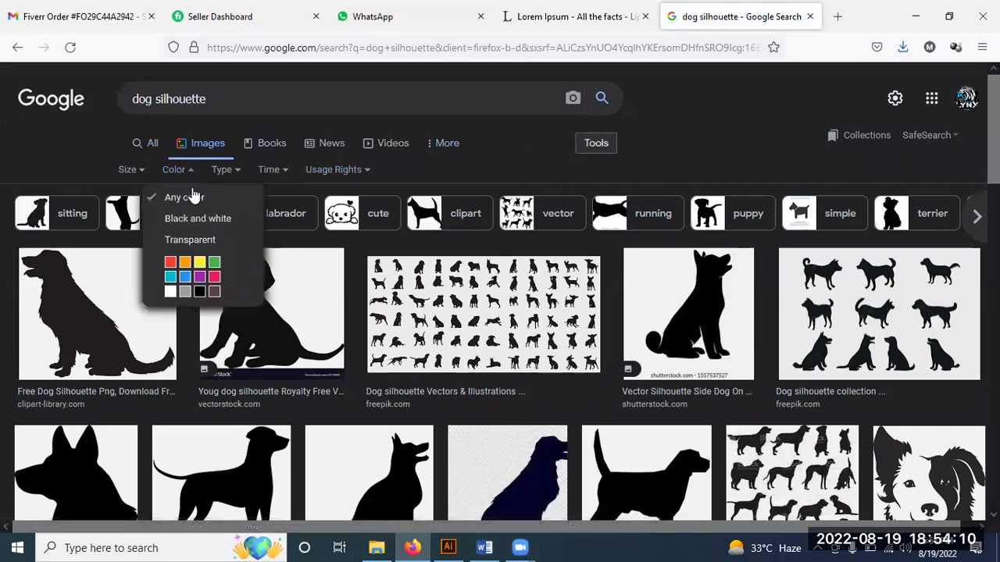
click(200, 244)
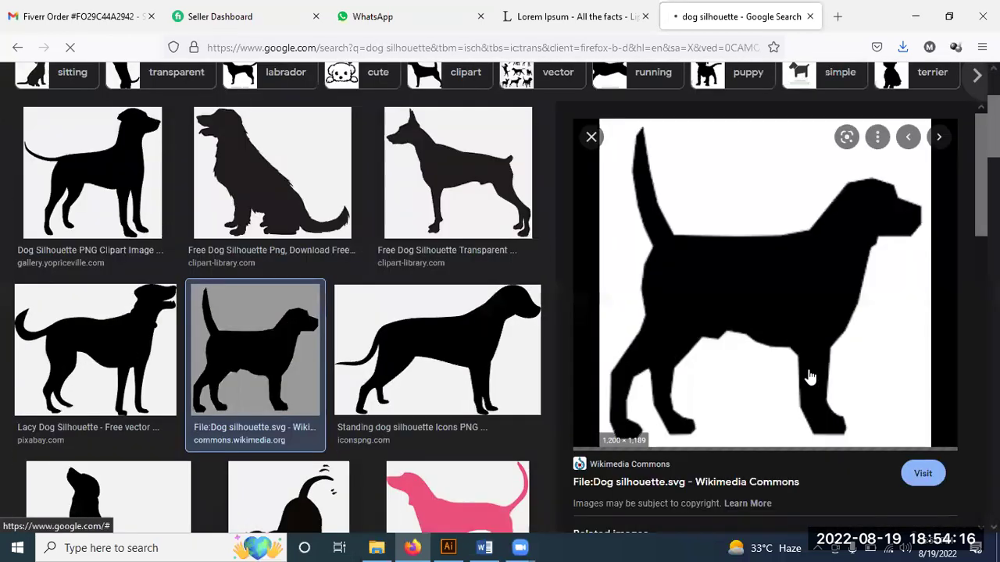
right_click(688, 269)
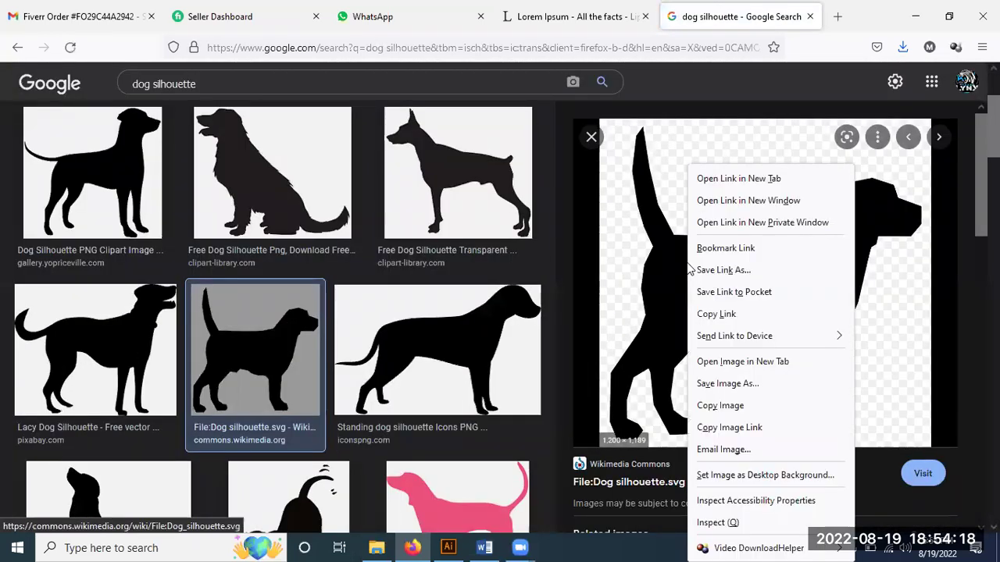
click(720, 405)
Step: Paste the copied dog silhouette after 'Dsfgsdfg' in the Word document
click(484, 548)
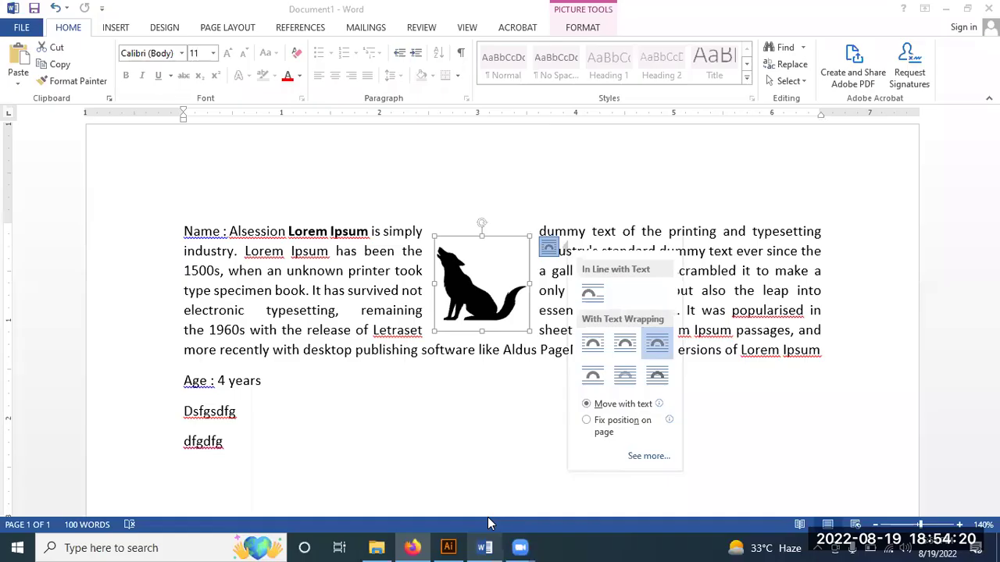
click(379, 414)
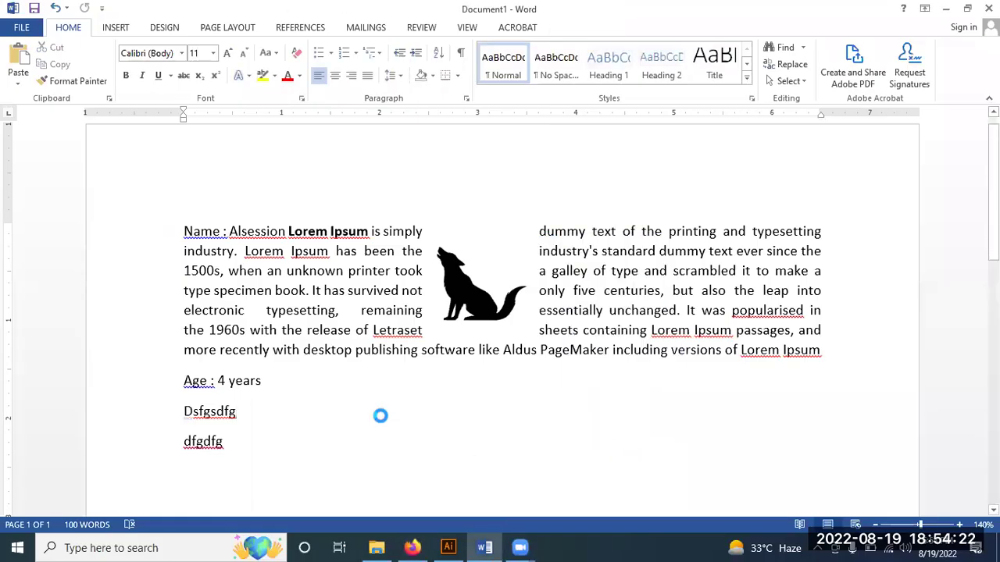
key(ctrl+v)
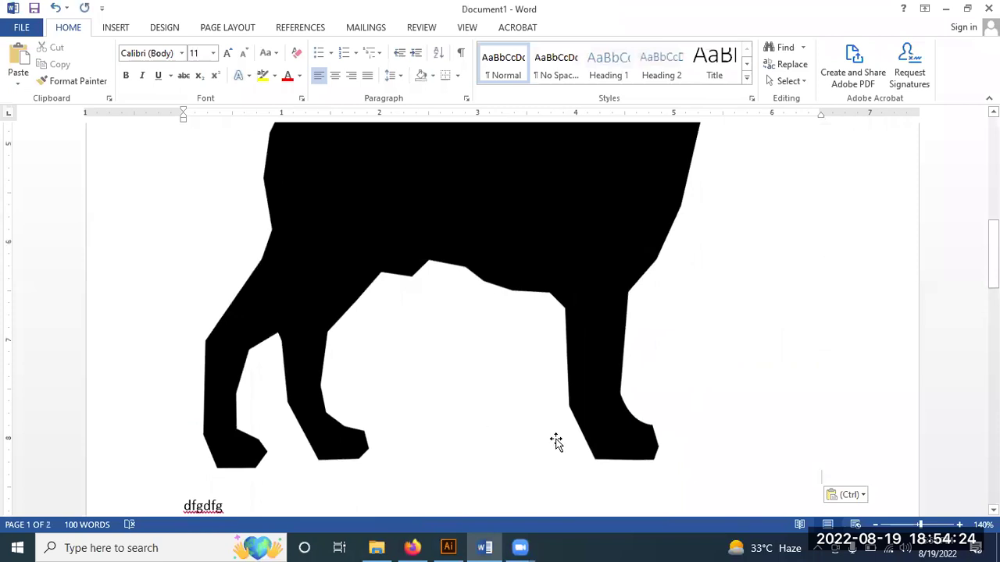
Step: Shrink the dog picture to about half size and place it at the paragraph's upper right
click(626, 387)
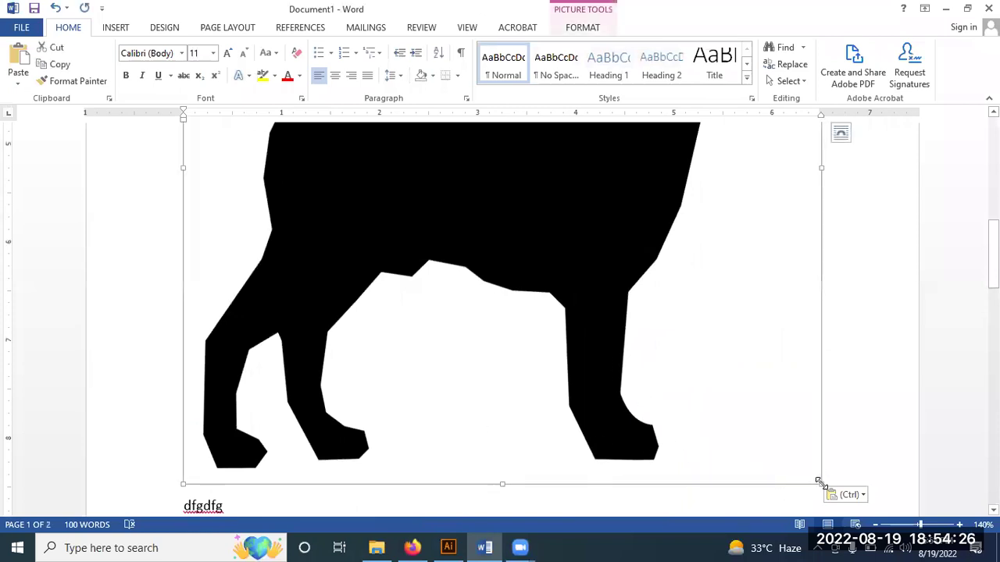
drag(818, 482, 424, 165)
scroll(480, 308, up, 4)
scroll(486, 305, up, 4)
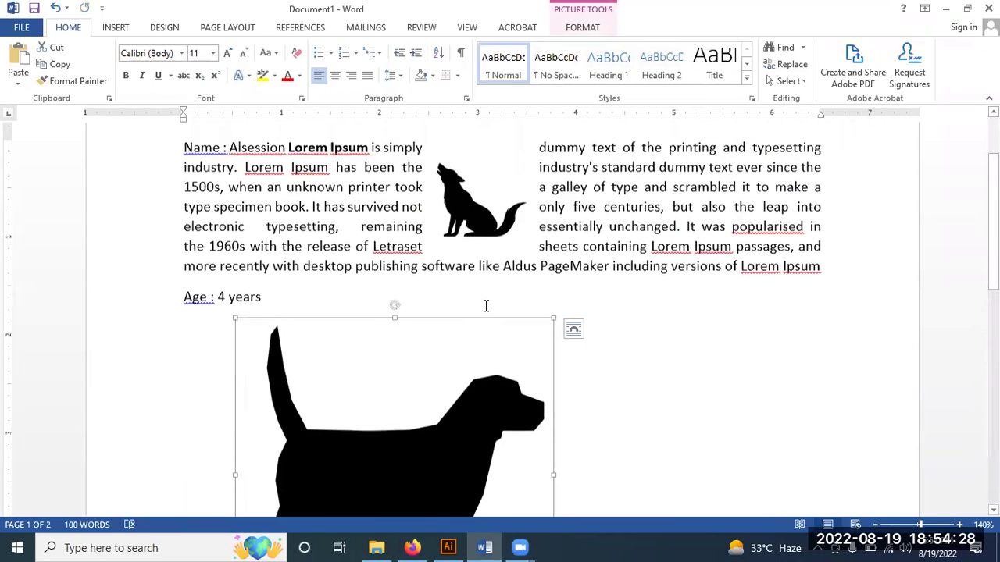
click(554, 313)
click(553, 316)
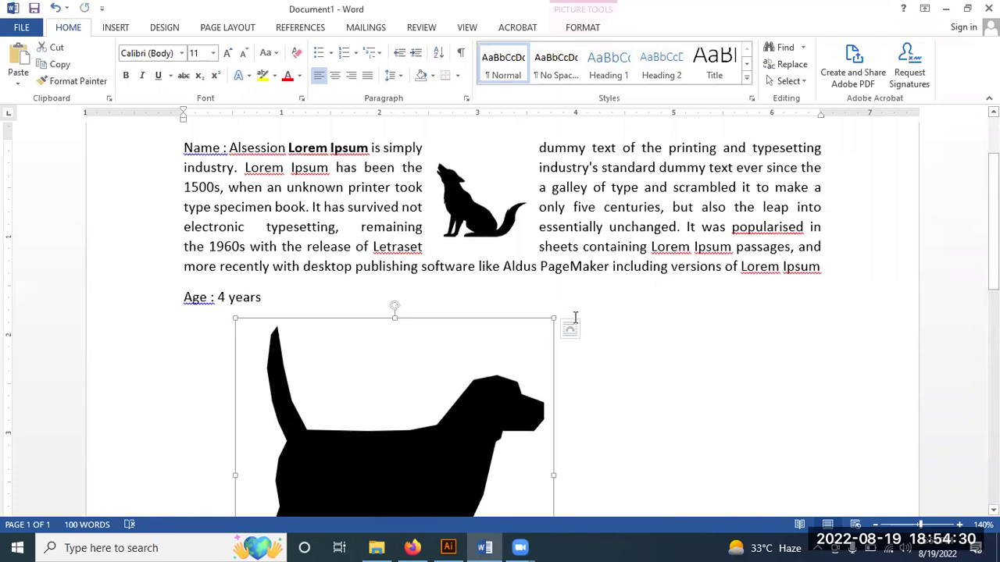
drag(551, 317, 242, 467)
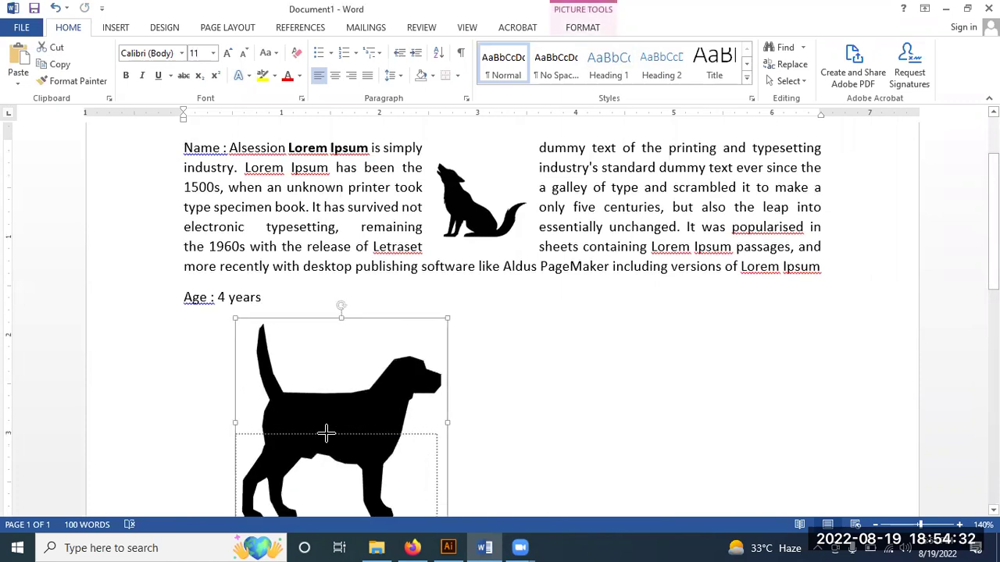
drag(375, 379, 658, 217)
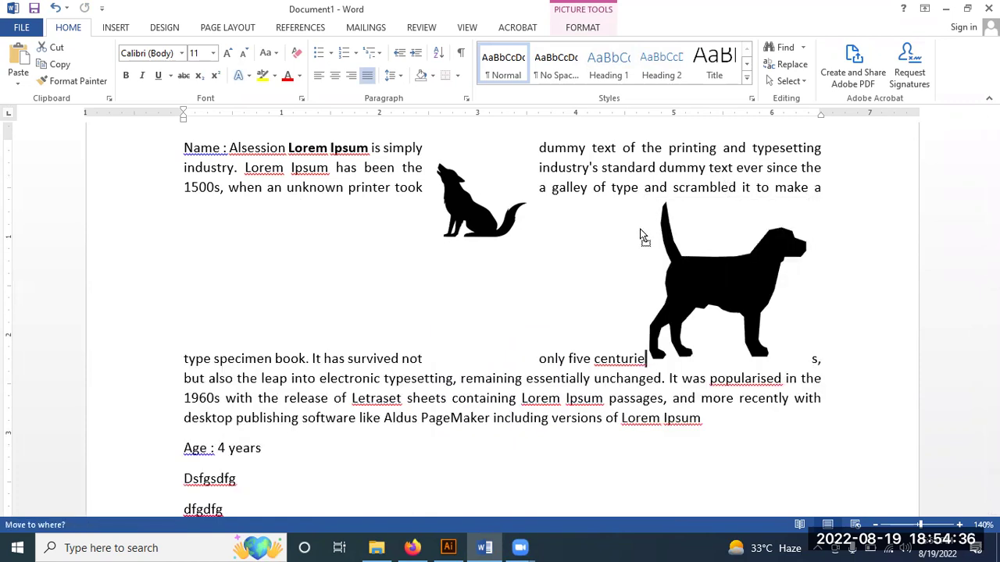
mouse_move(659, 217)
mouse_down()
mouse_move(633, 254)
mouse_move(622, 252)
mouse_up()
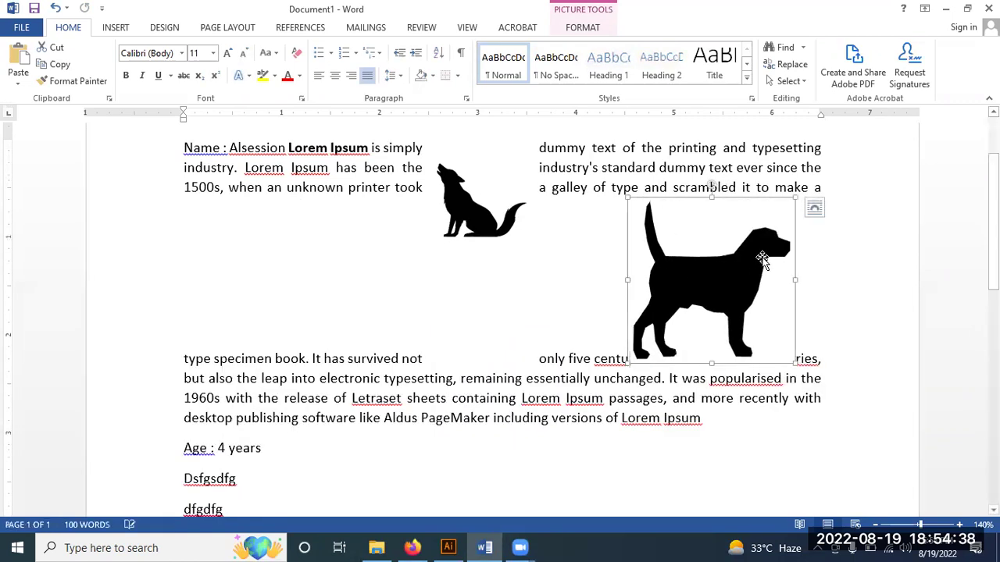
click(815, 208)
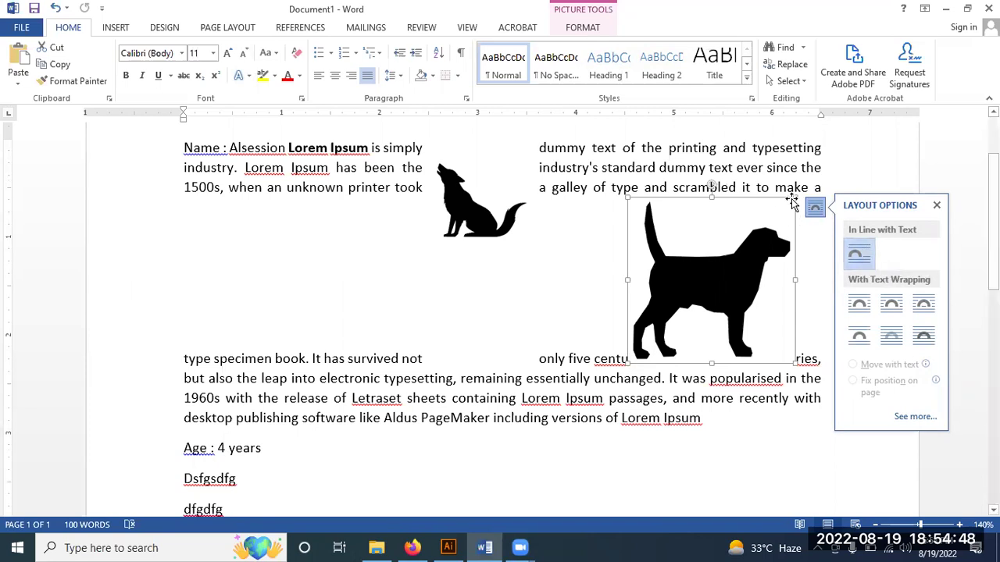
Step: Give the dog picture Tight wrapping, then enlarge it and move it up-left beside the wolf
drag(791, 198, 742, 248)
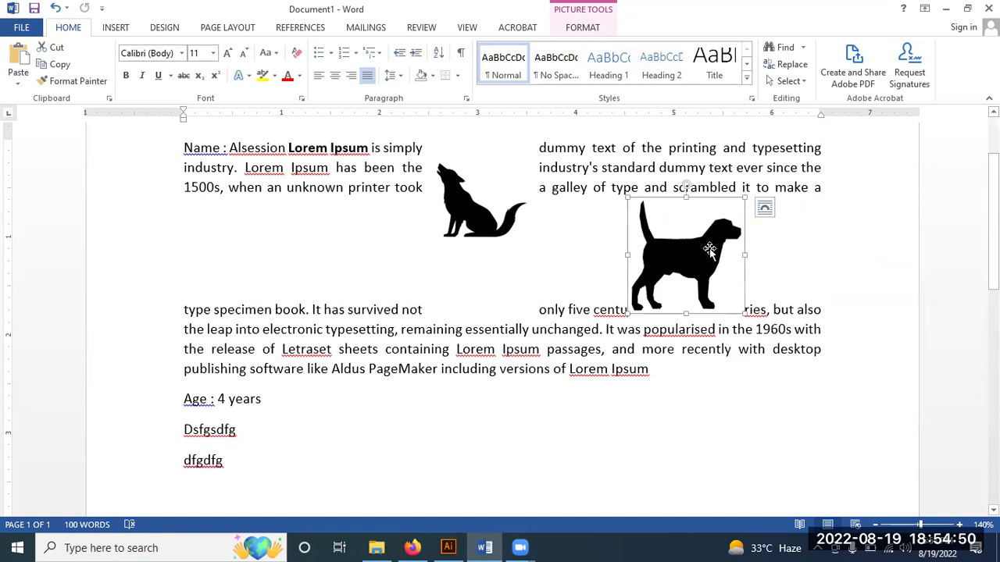
click(764, 207)
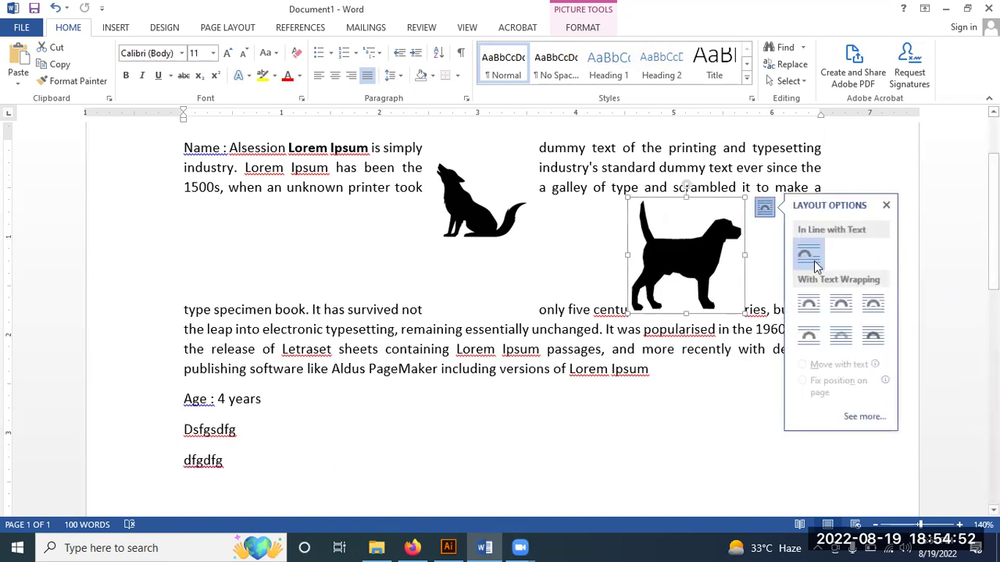
click(809, 309)
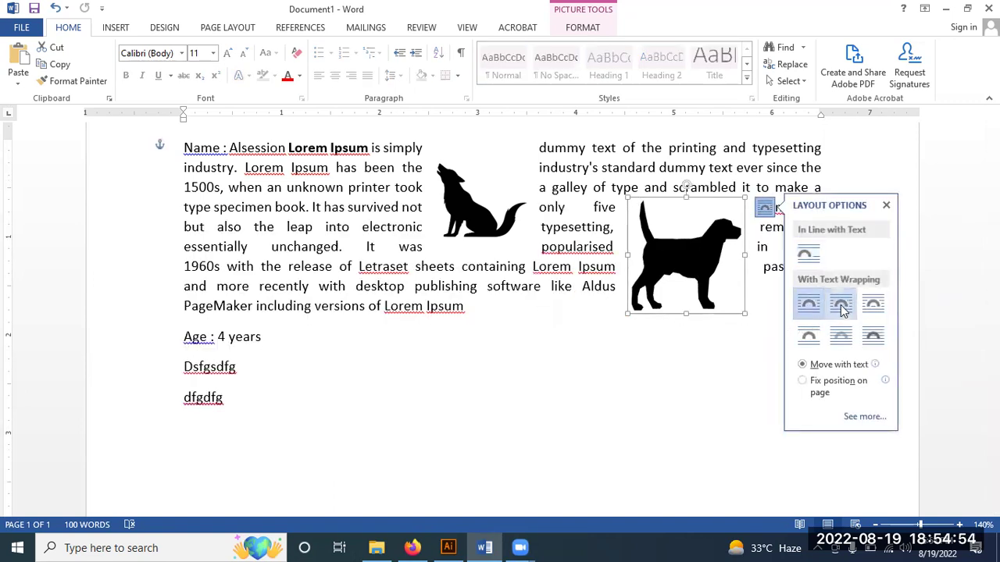
click(841, 307)
click(872, 306)
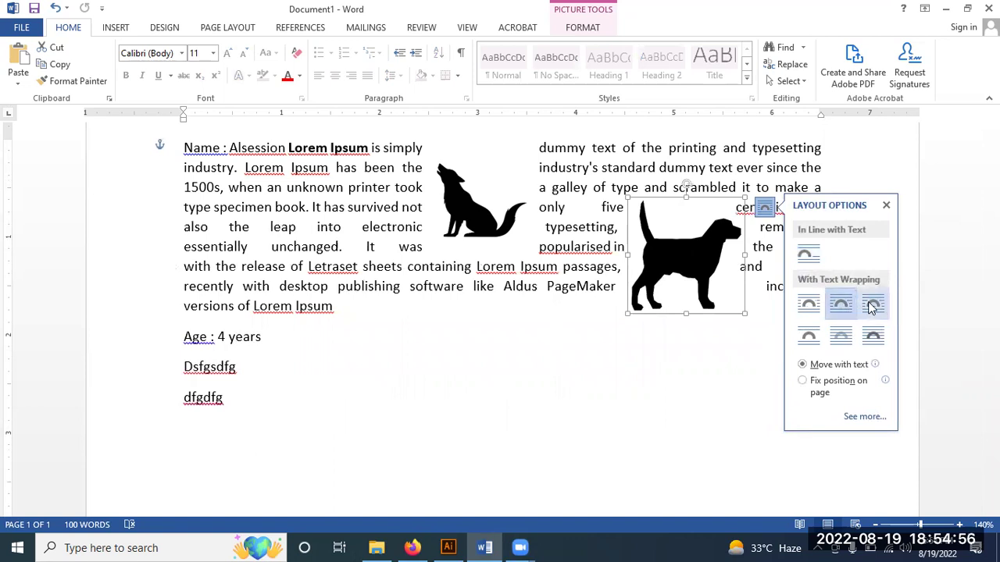
click(845, 307)
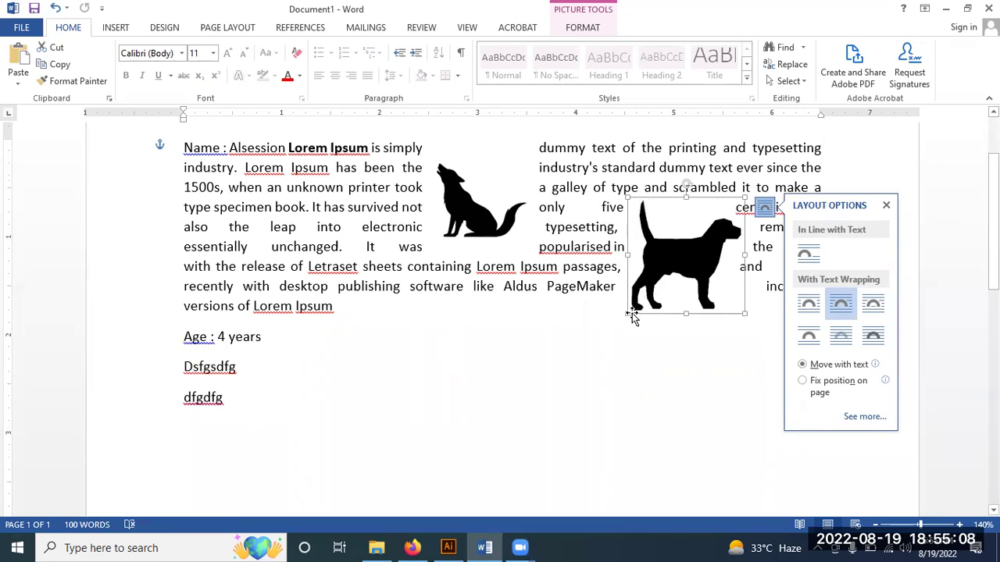
drag(631, 314, 520, 419)
mouse_move(642, 287)
mouse_down()
mouse_move(590, 231)
mouse_move(661, 226)
mouse_up()
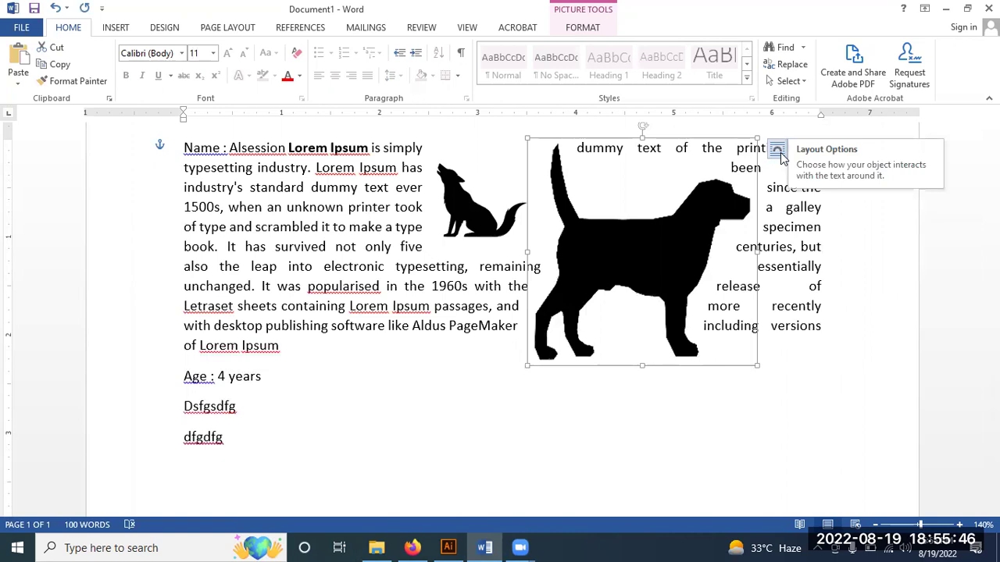
Step: Switch the dog to Through wrapping, then resize and reposition it within the paragraph
click(780, 152)
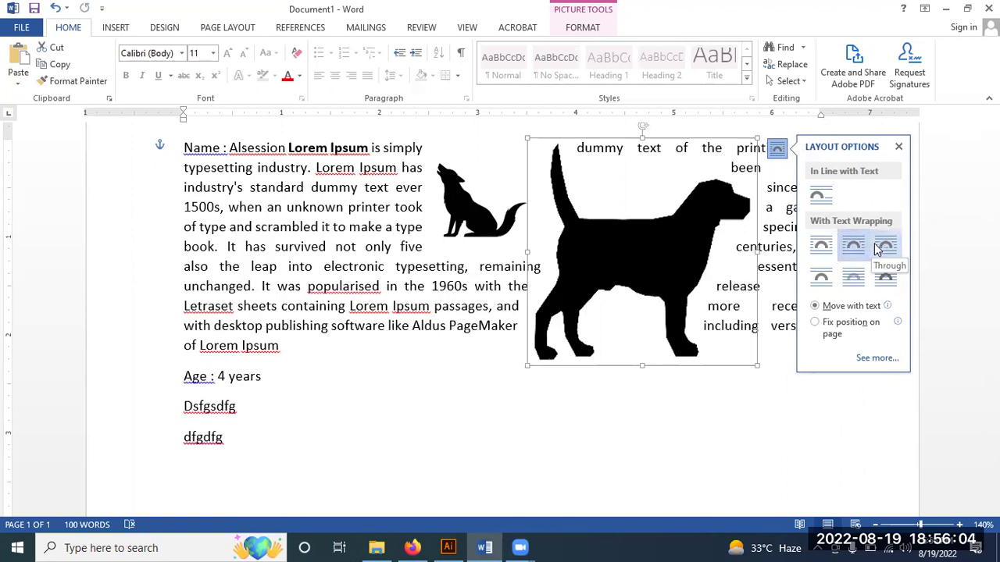
click(874, 242)
click(518, 435)
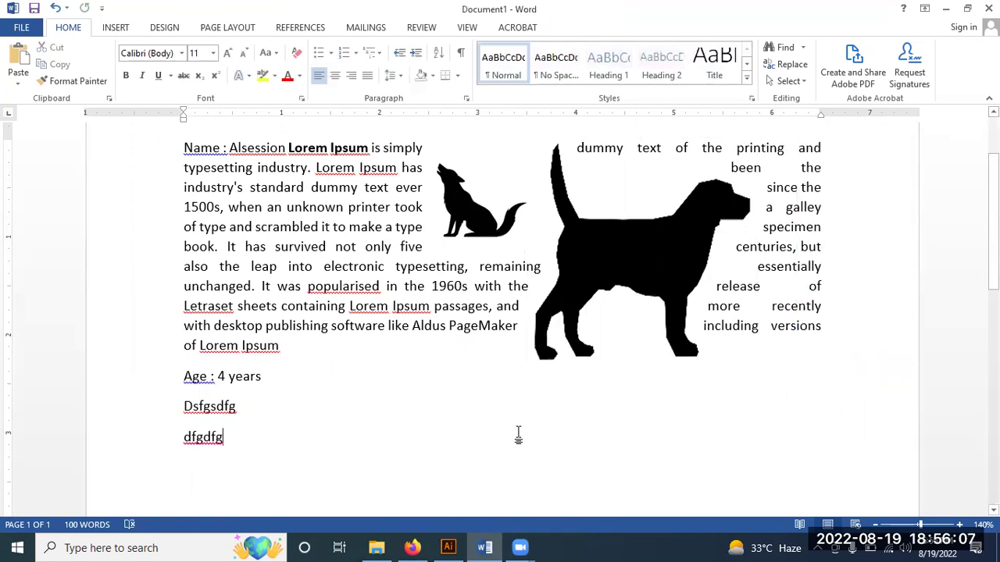
click(592, 279)
mouse_move(756, 136)
mouse_down()
mouse_move(645, 218)
mouse_move(707, 133)
mouse_up()
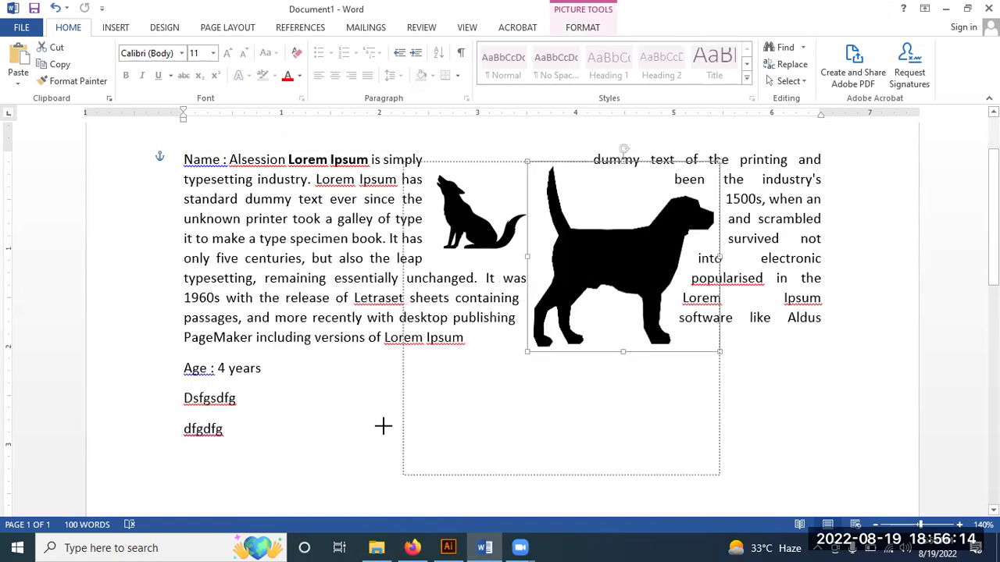
drag(590, 291, 359, 515)
drag(601, 326, 627, 326)
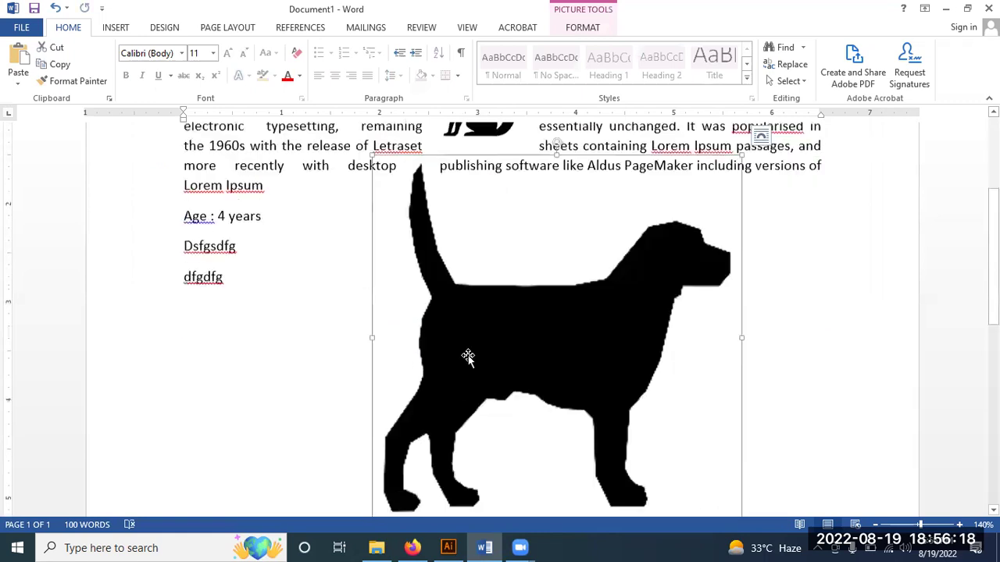
drag(458, 345, 531, 339)
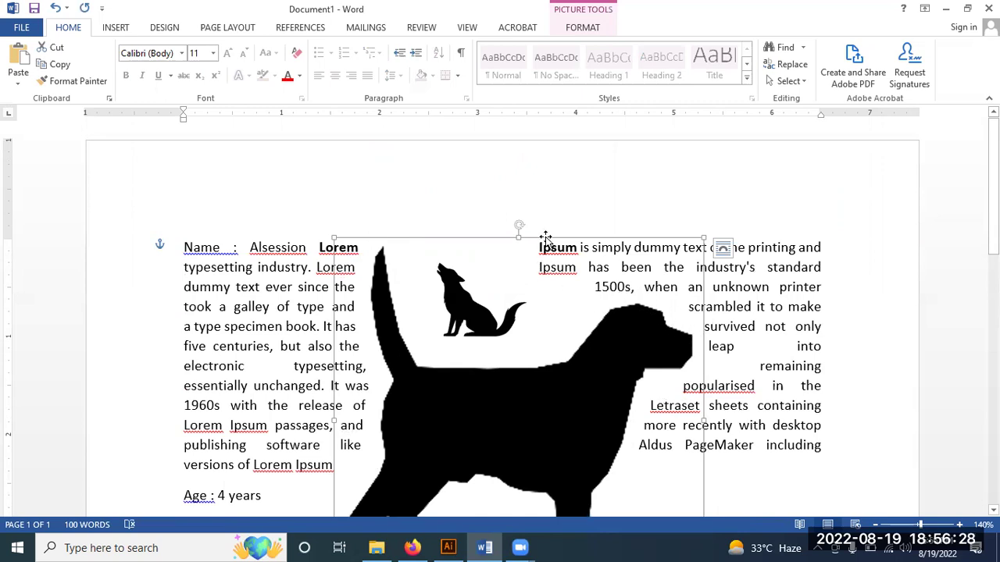
Step: Change the dog's wrapping so text sits only above and below it
click(722, 250)
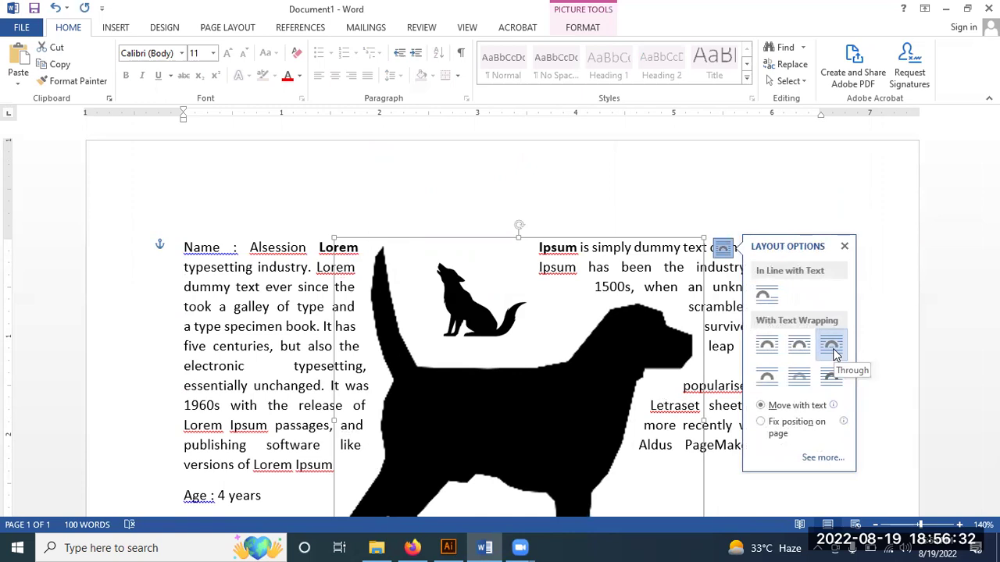
click(766, 381)
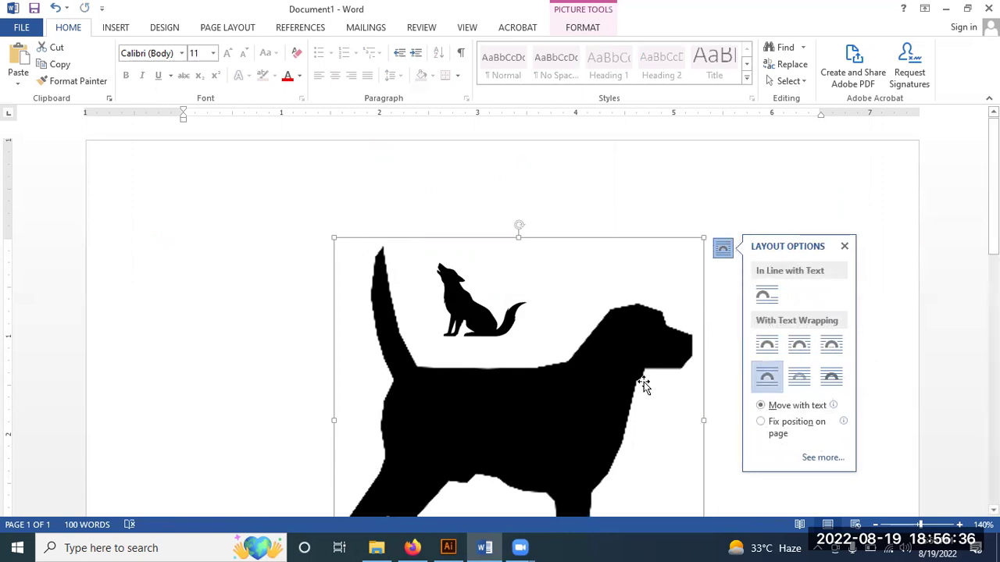
scroll(642, 383, down, 5)
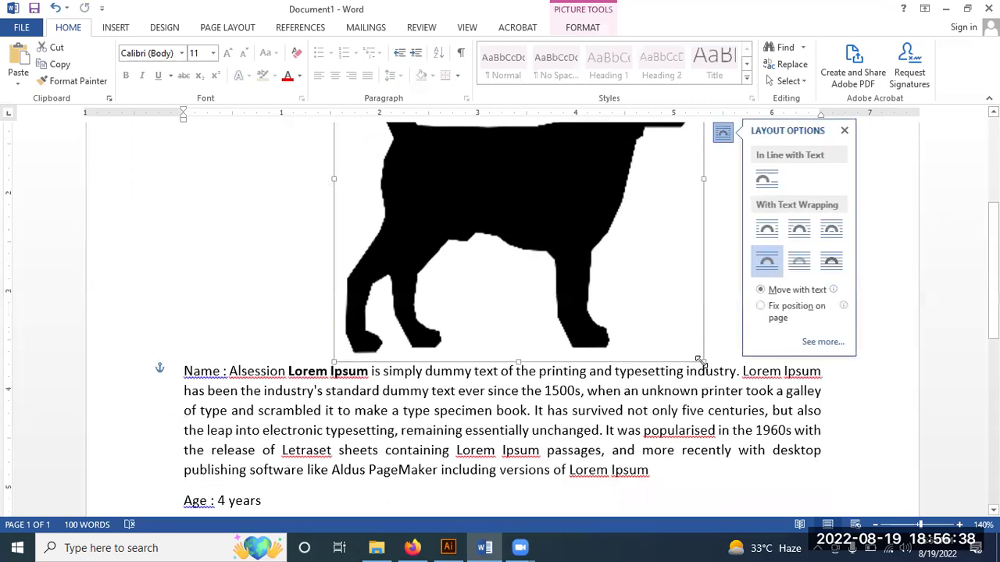
scroll(528, 223, down, 2)
scroll(415, 159, down, 3)
scroll(415, 159, up, 3)
mouse_move(415, 159)
mouse_down()
mouse_move(508, 282)
mouse_move(507, 271)
mouse_up()
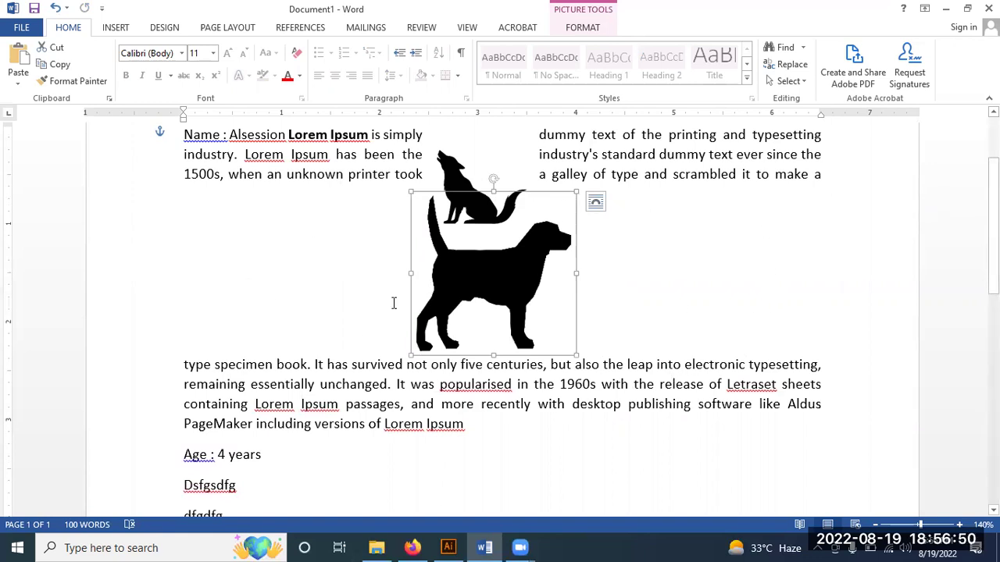
Step: Set the dog picture to Behind Text and centre it over the first paragraph
click(595, 204)
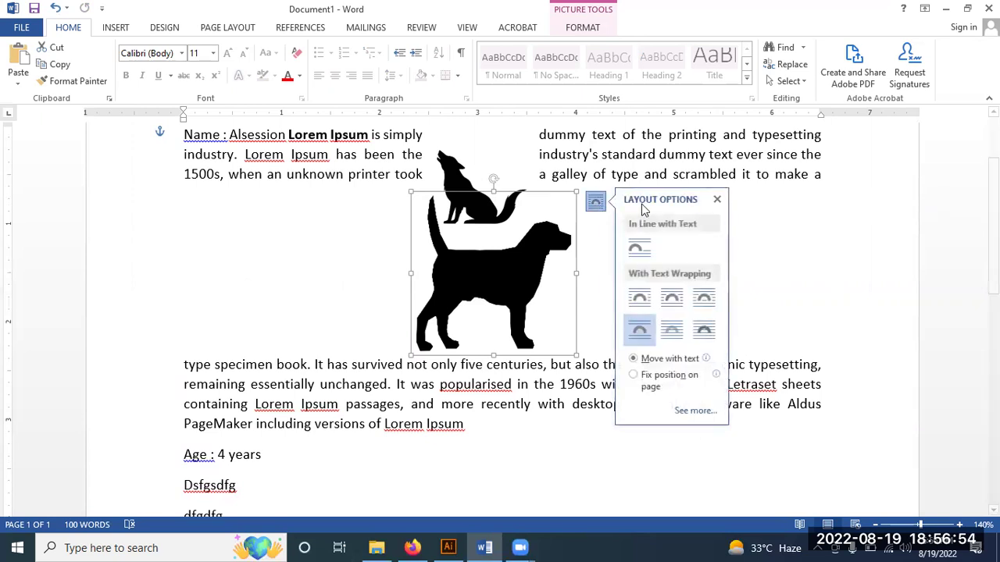
click(670, 334)
mouse_move(495, 346)
mouse_down()
mouse_move(536, 232)
mouse_move(625, 211)
mouse_up()
drag(480, 195, 425, 456)
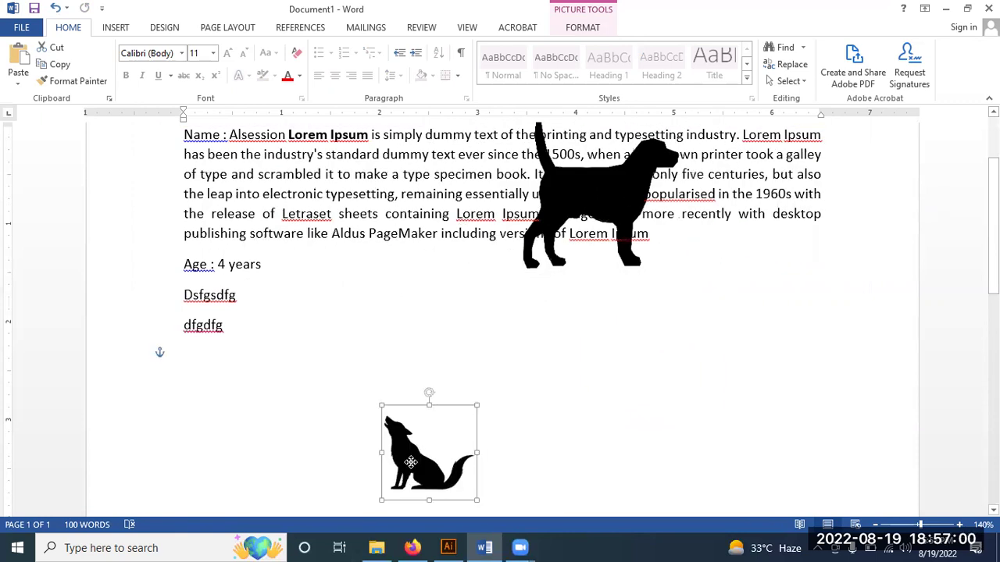
drag(566, 192, 434, 174)
click(583, 193)
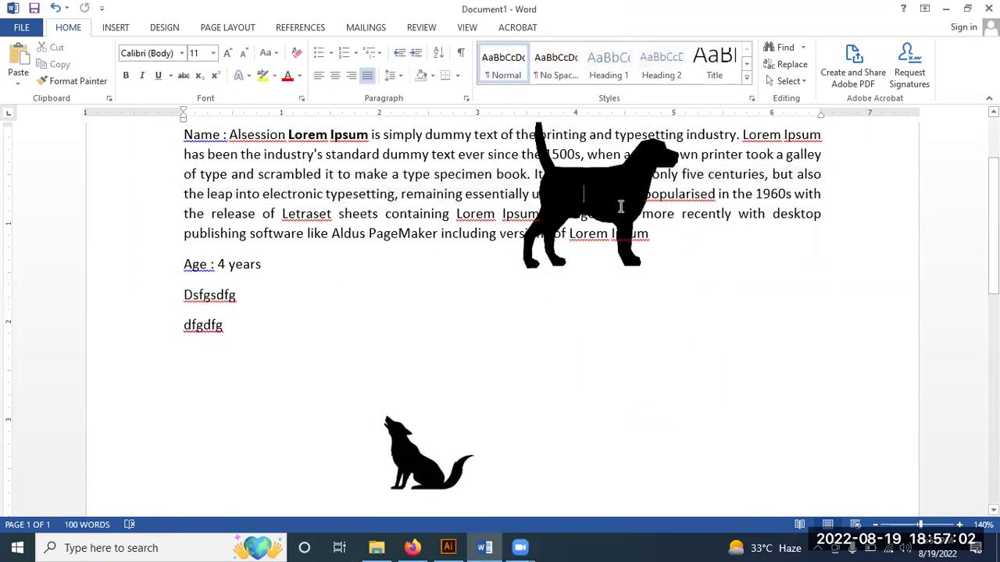
scroll(625, 314, up, 3)
drag(649, 378, 549, 357)
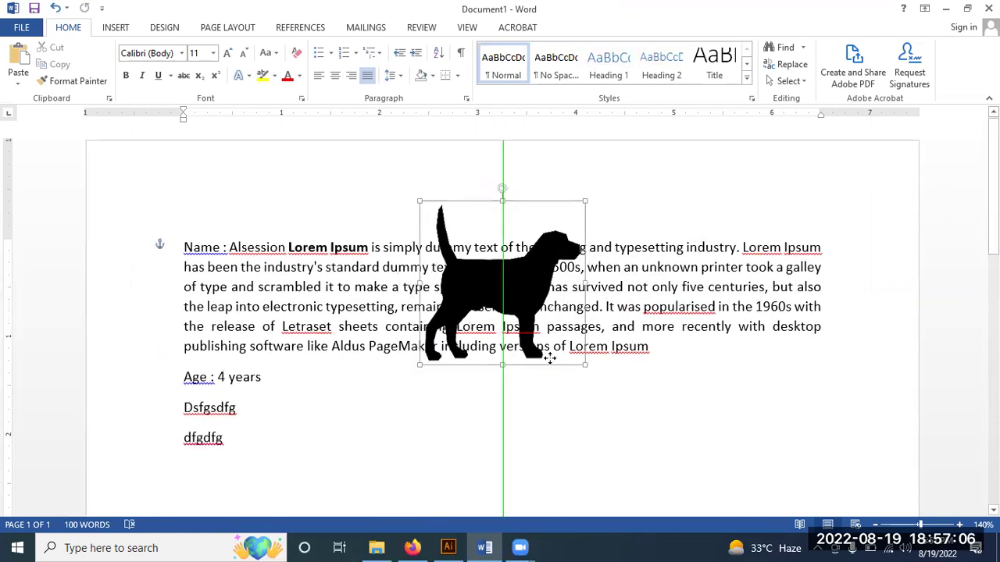
mouse_move(550, 358)
mouse_down()
mouse_move(389, 356)
mouse_move(545, 372)
mouse_up()
Step: Copy the pink Creazilla dog silhouette from the Google Images results
click(412, 547)
scroll(351, 273, down, 2)
scroll(398, 313, down, 3)
click(400, 316)
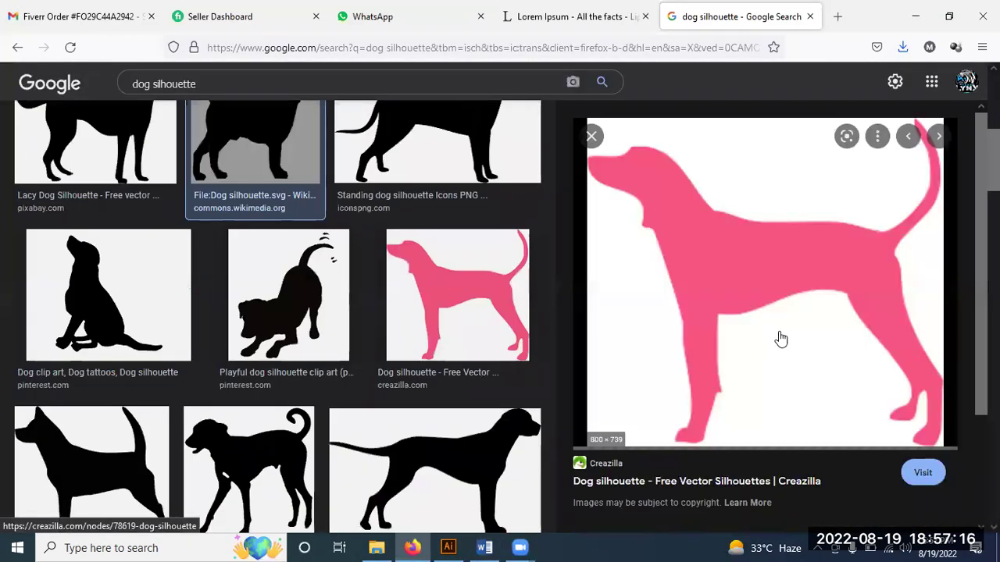
right_click(765, 293)
click(765, 422)
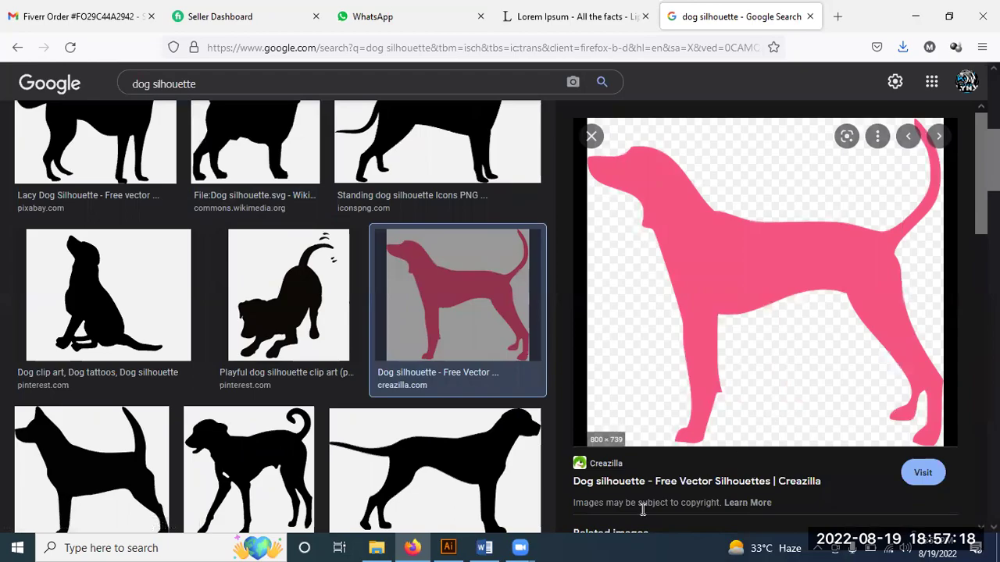
Step: Return to the Word document with the insertion point in the text
click(448, 547)
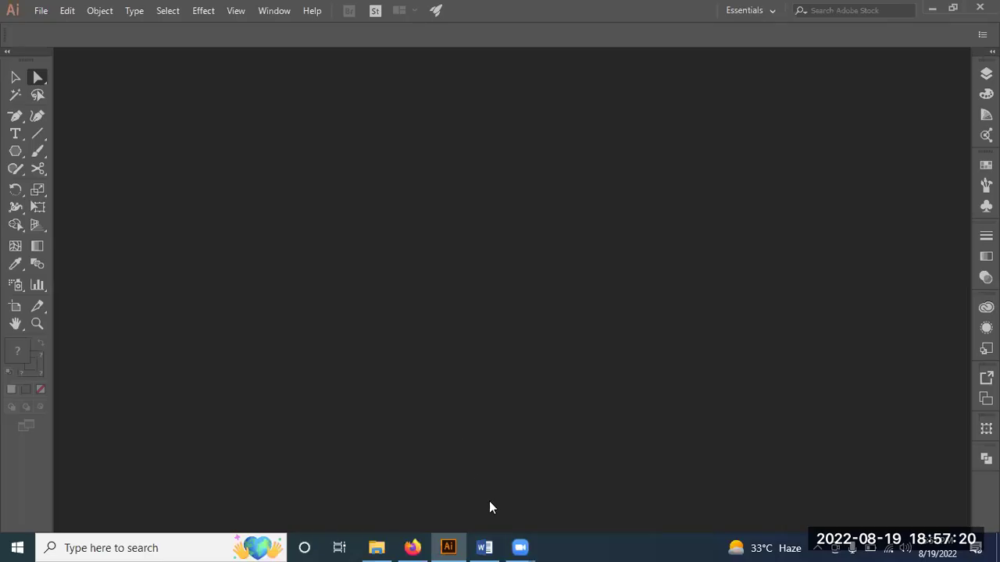
click(484, 547)
click(395, 379)
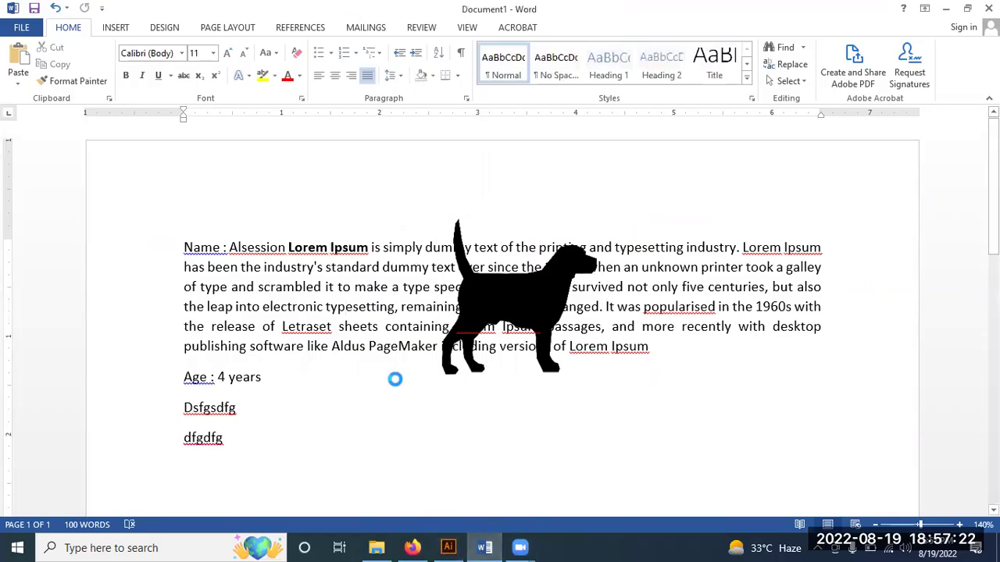
Step: Paste the pink dog silhouette and set it to Behind Text
key(ctrl+v)
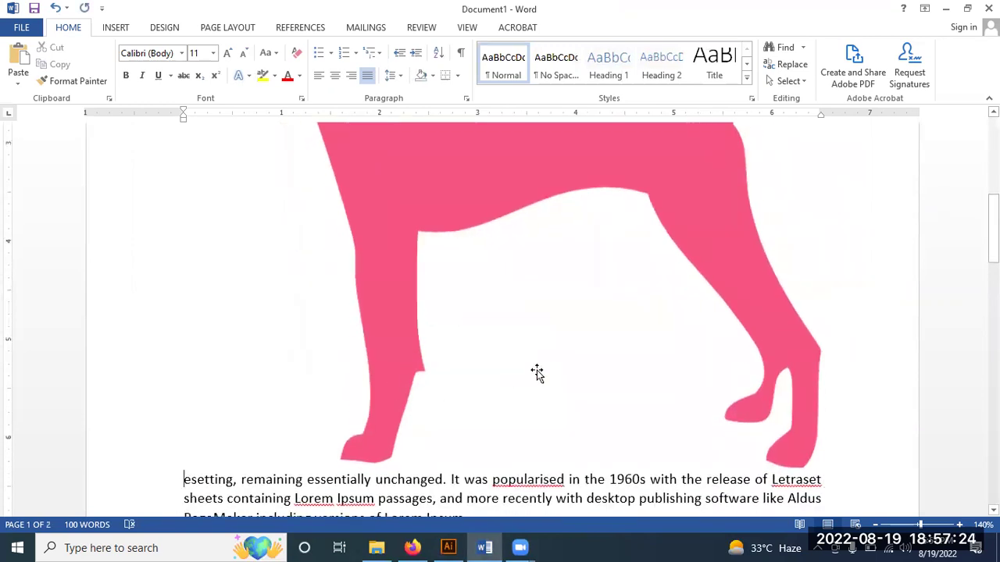
scroll(547, 359, up, 5)
click(658, 380)
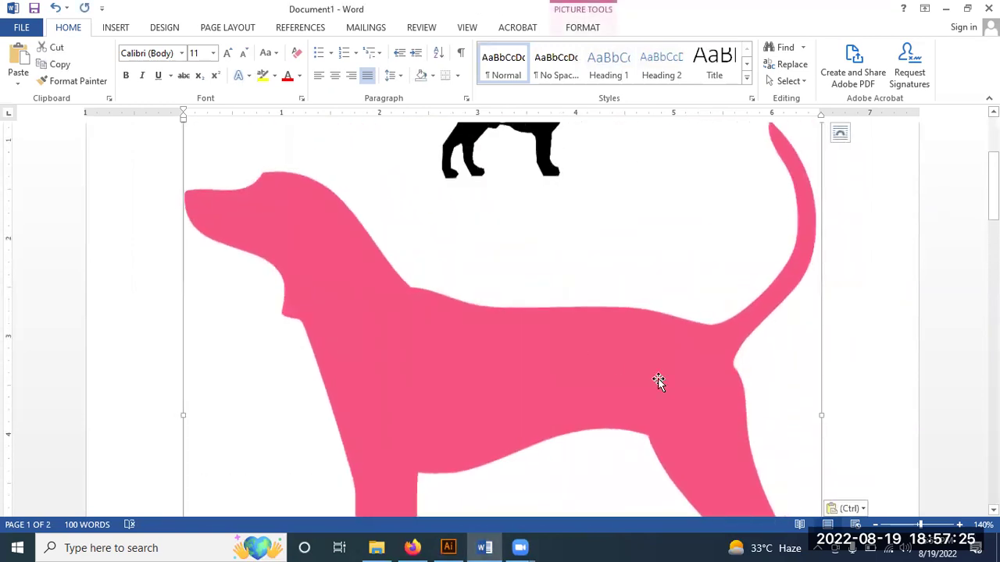
click(839, 135)
click(913, 261)
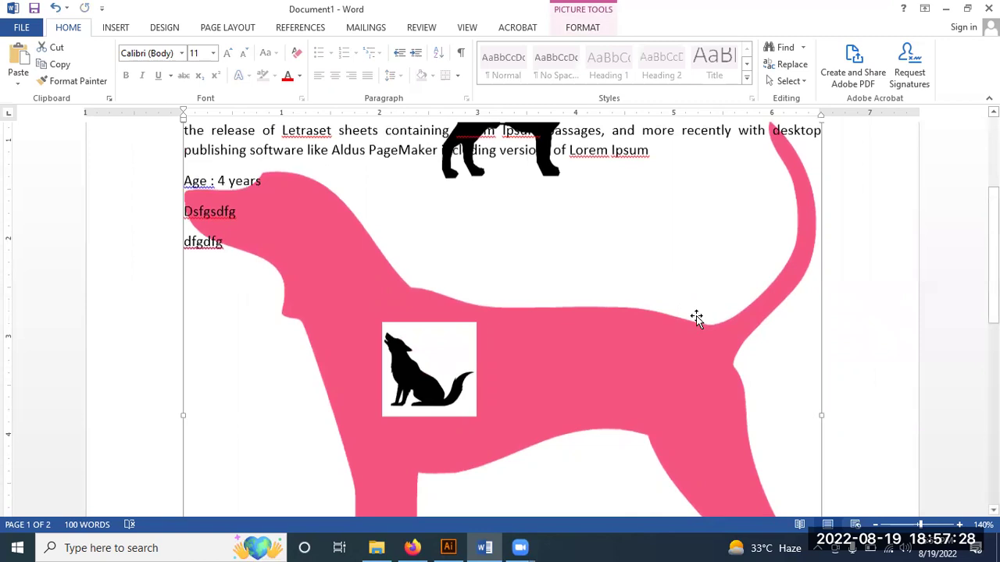
click(840, 132)
Step: Shrink the pink dog and position it over the paragraph's top right
scroll(799, 399, down, 4)
scroll(799, 406, down, 2)
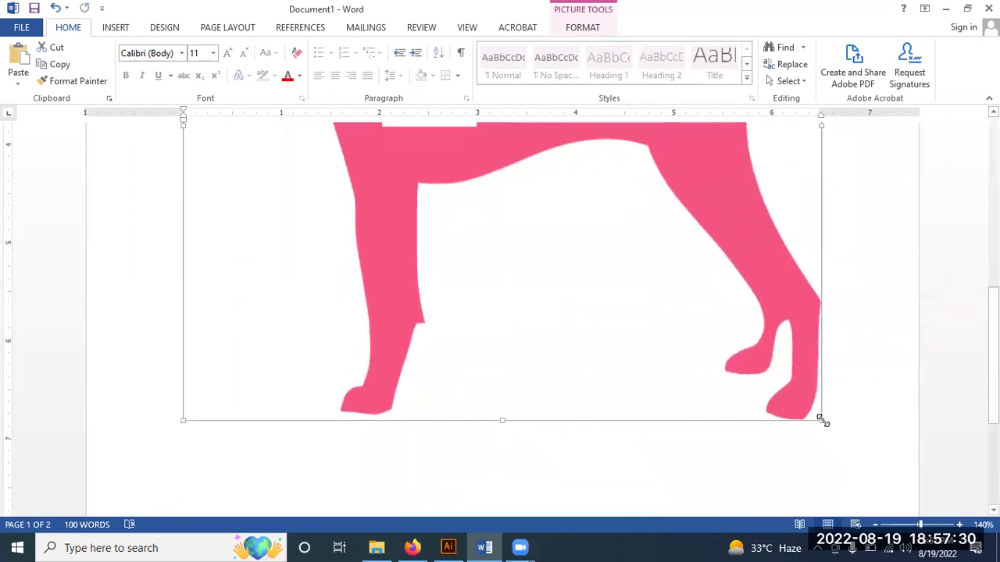
mouse_move(822, 421)
mouse_down()
mouse_move(523, 141)
mouse_move(318, 168)
mouse_up()
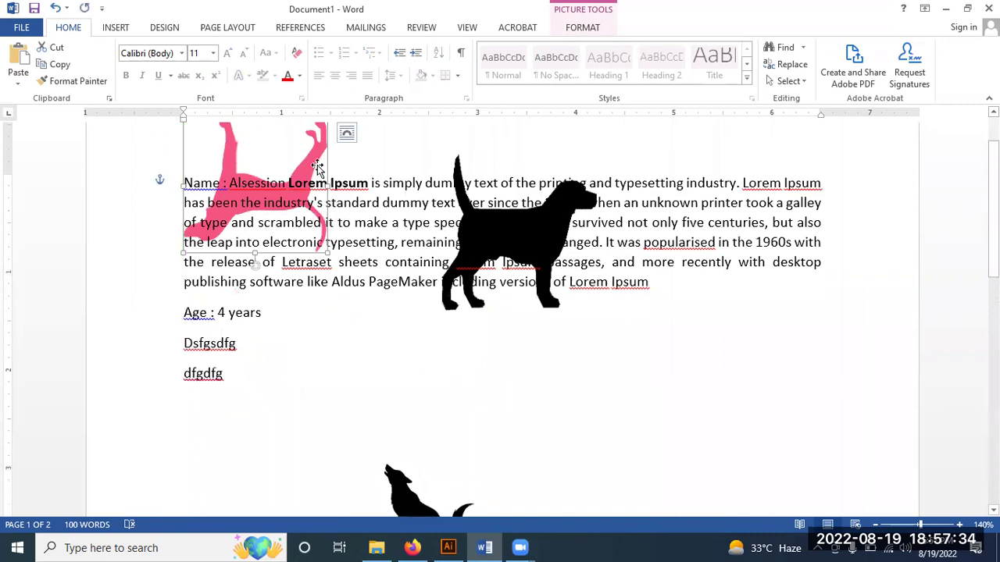
drag(320, 156, 381, 201)
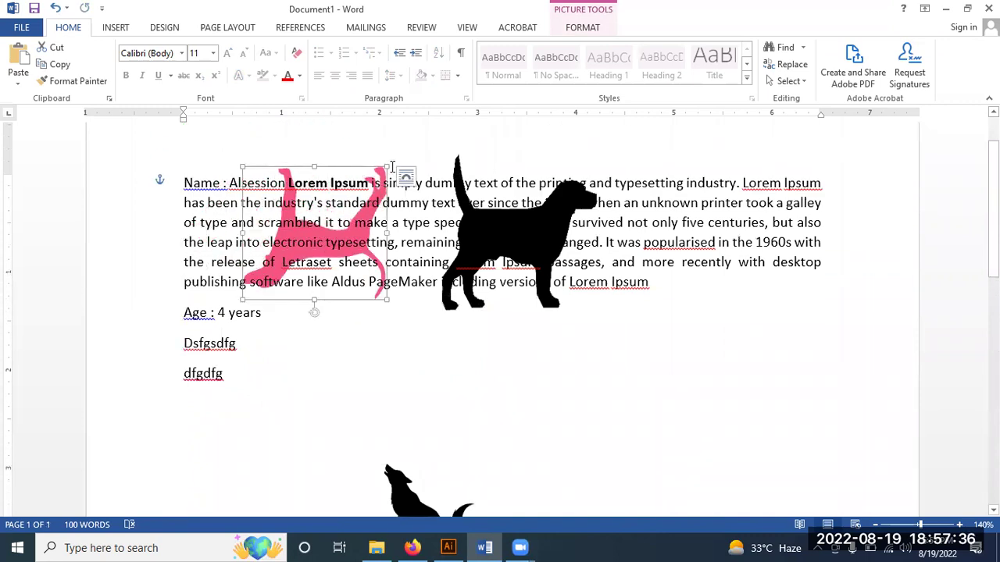
drag(390, 166, 417, 380)
drag(346, 341, 726, 205)
click(703, 365)
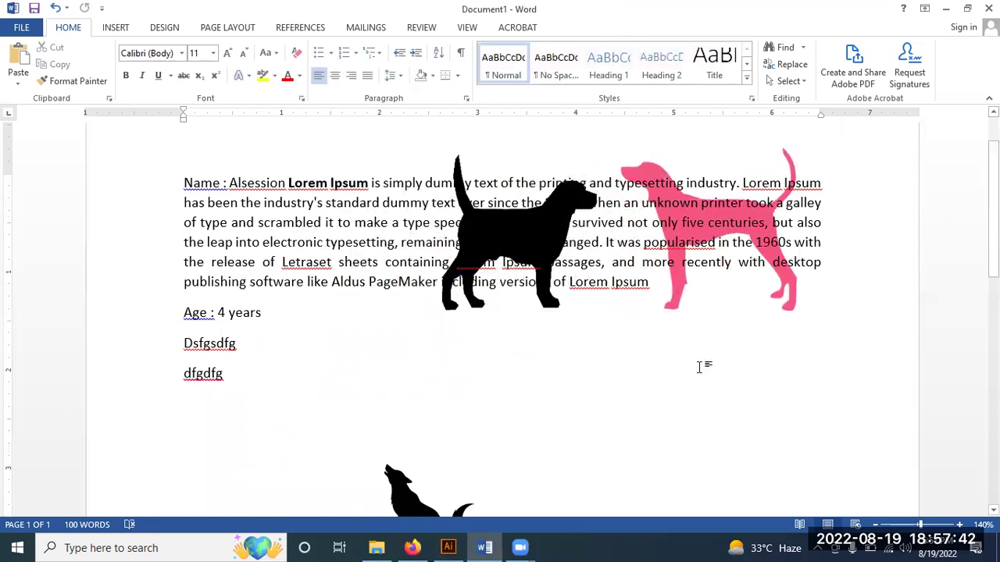
Step: Move the black dog below the paragraph and the pink dog left over the text
click(534, 311)
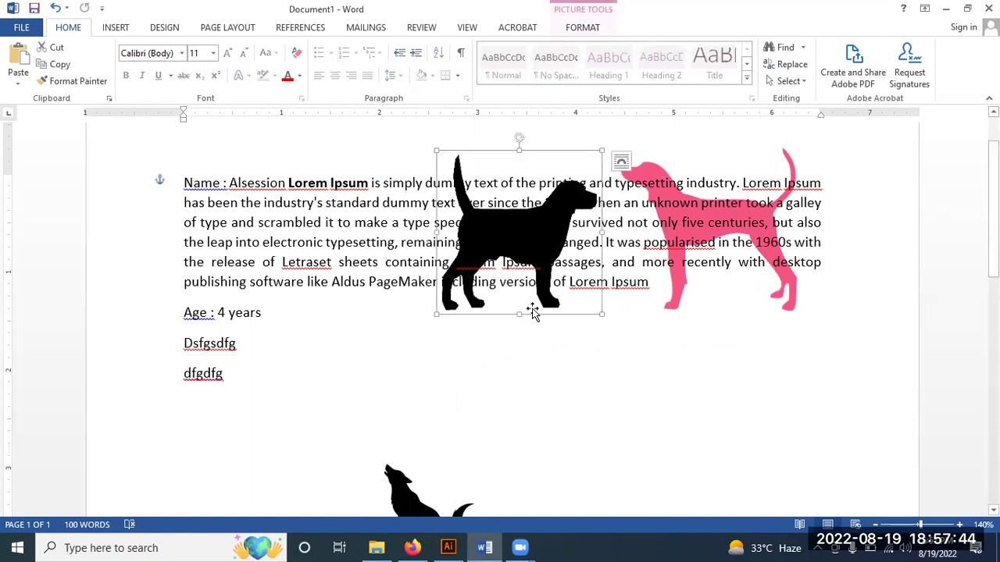
drag(535, 314, 728, 407)
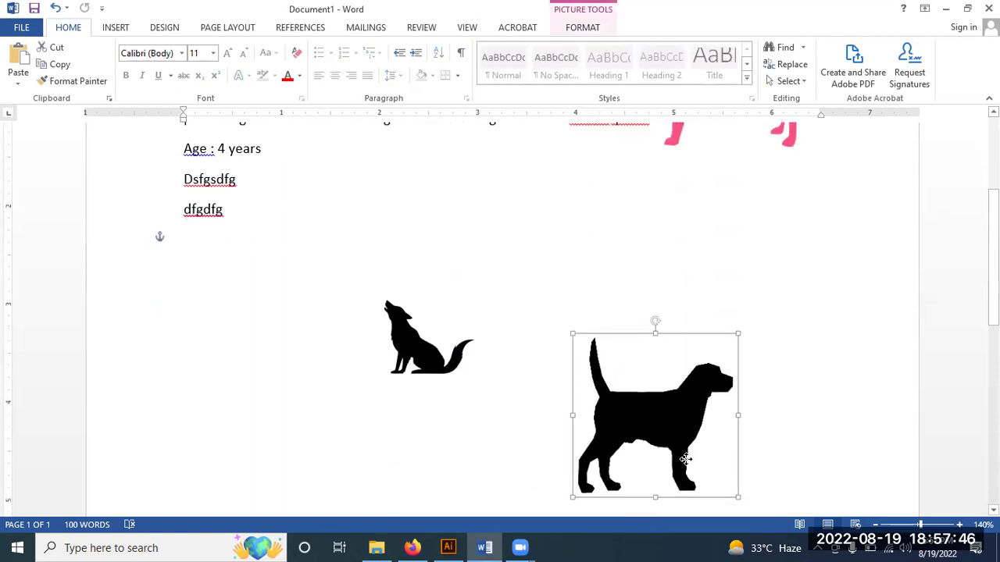
scroll(734, 404, up, 3)
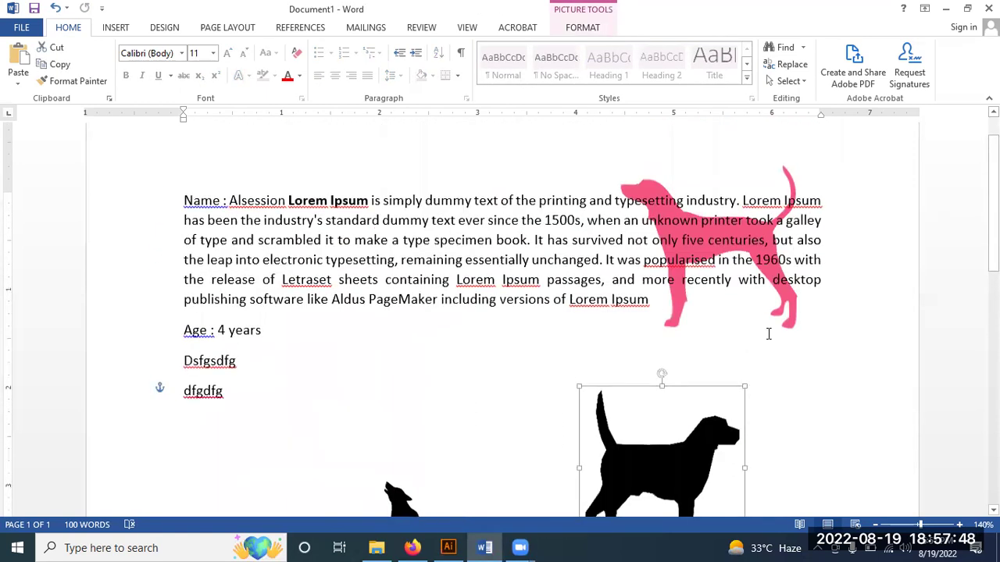
click(786, 324)
mouse_move(787, 326)
mouse_down()
mouse_move(501, 326)
mouse_move(530, 329)
mouse_up()
Step: Keep the pink dog Behind Text with Fix position on page, at the paragraph's right end
right_click(529, 329)
click(511, 331)
click(561, 191)
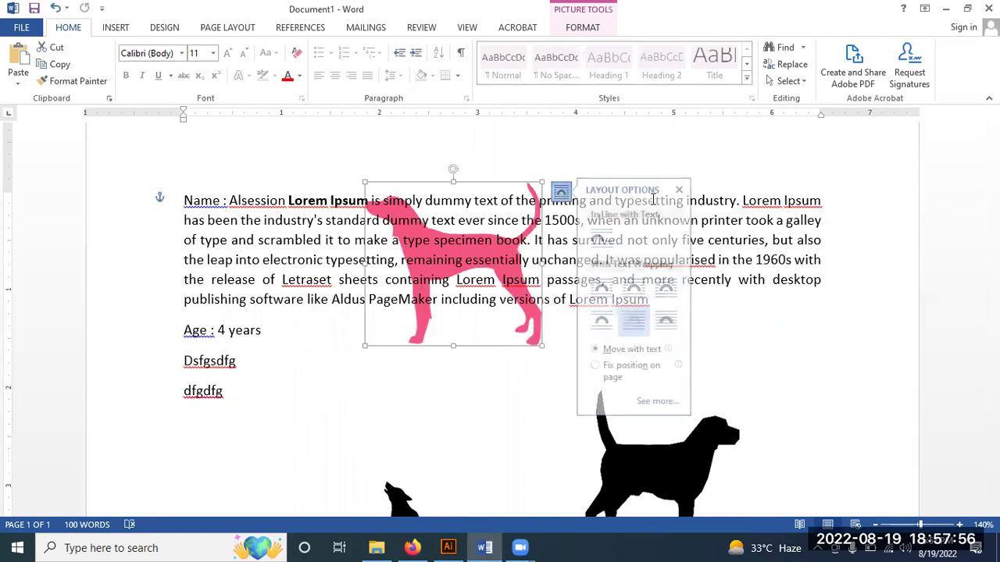
click(669, 321)
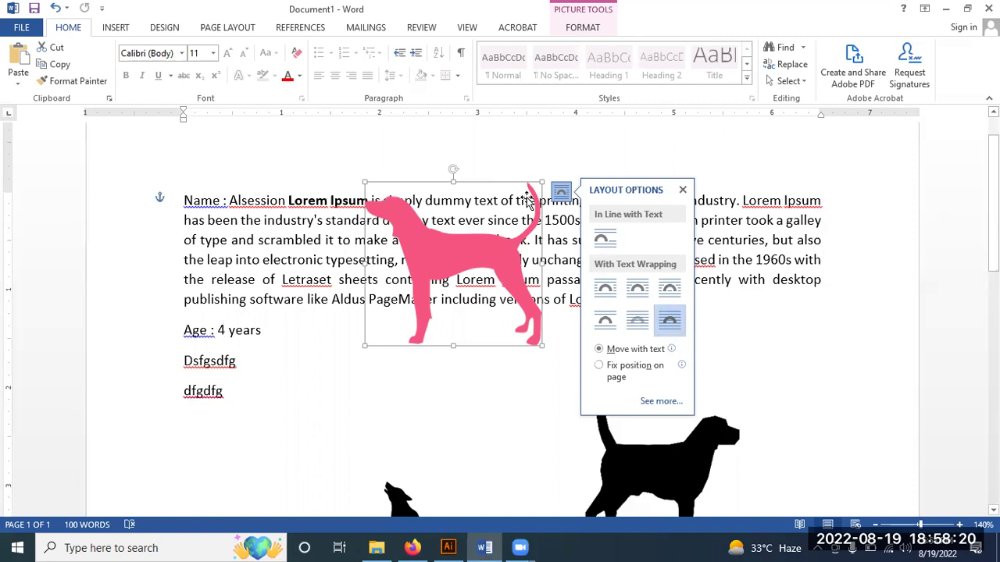
click(634, 320)
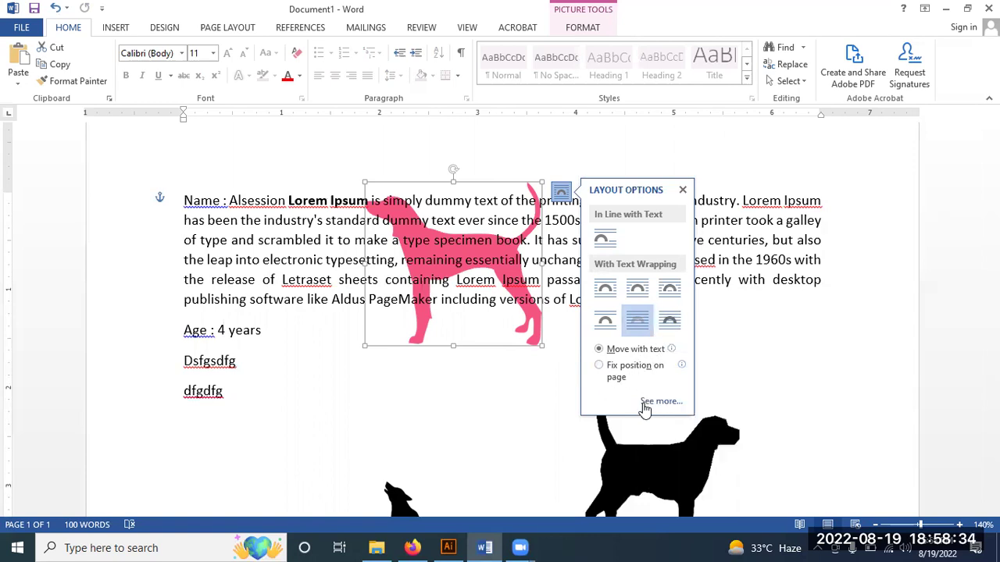
click(616, 372)
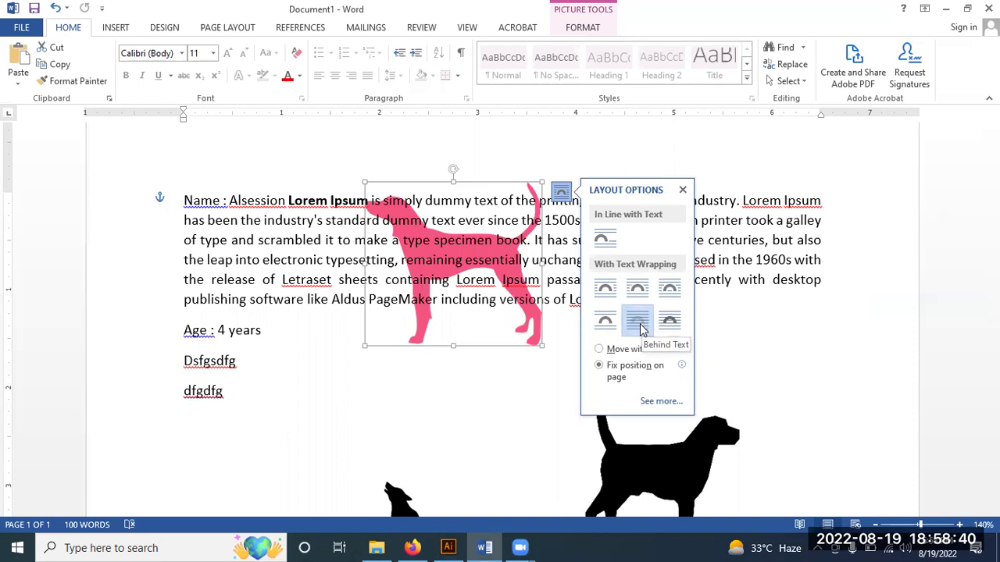
mouse_move(420, 327)
mouse_down()
mouse_move(738, 368)
mouse_move(756, 325)
mouse_move(784, 315)
mouse_up()
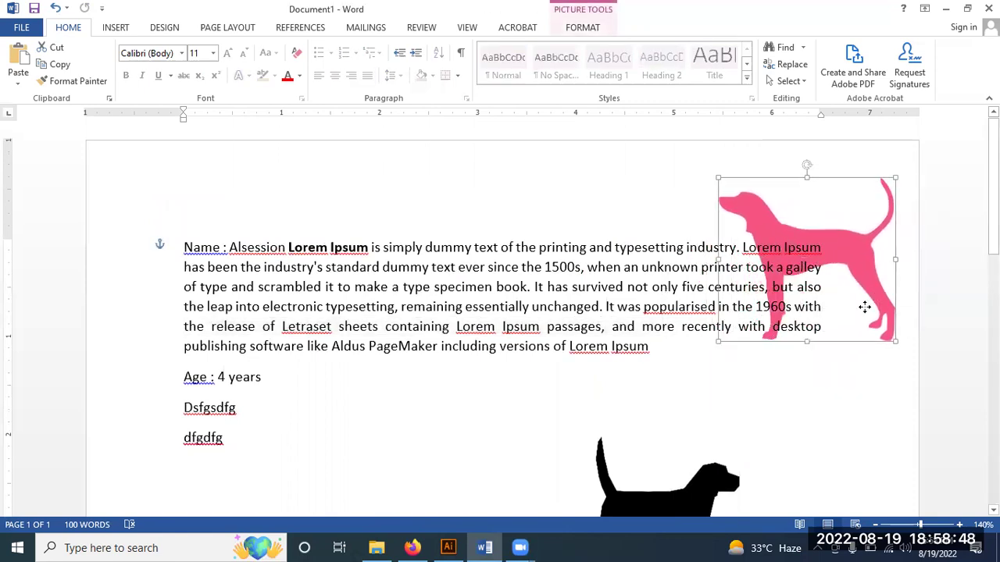
drag(865, 307, 862, 308)
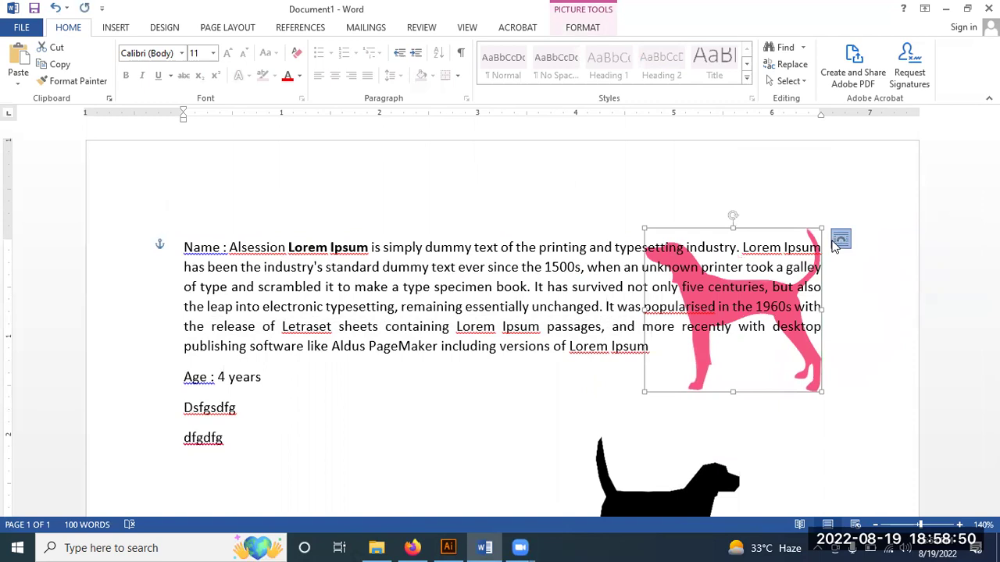
Step: Split the Lorem Ipsum paragraph into parts with an empty line between them
click(839, 240)
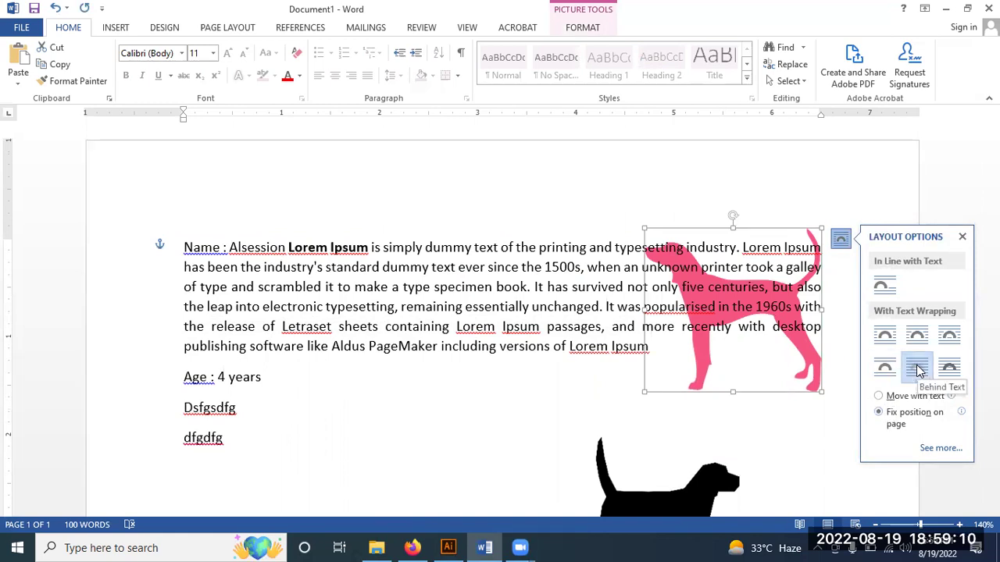
click(337, 248)
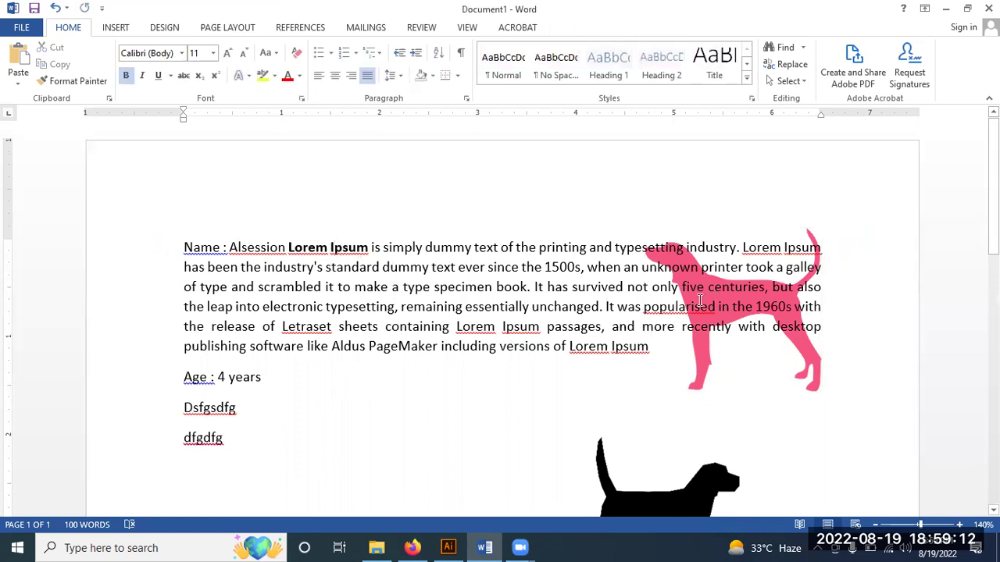
click(464, 271)
key(Return)
key(Return)
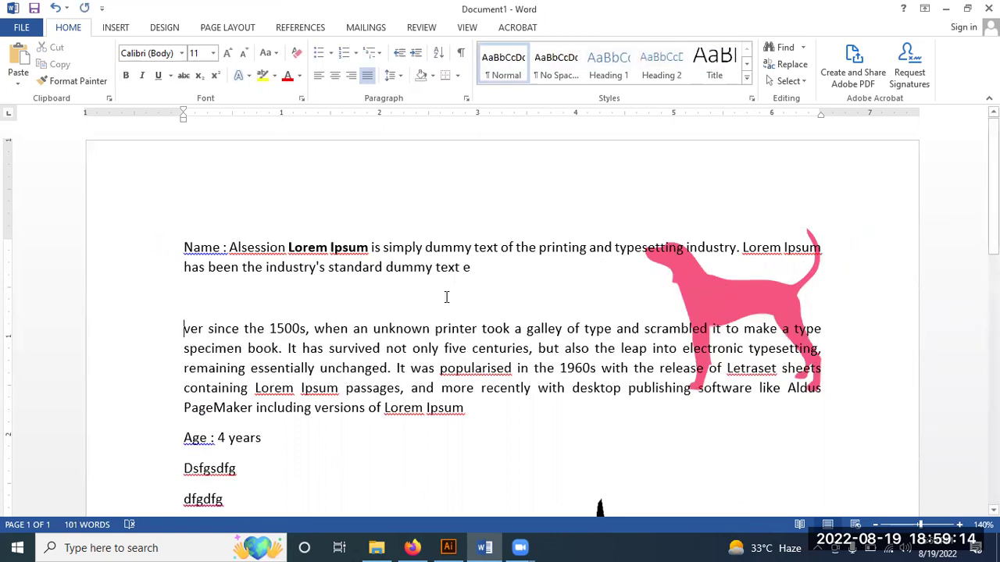
click(403, 367)
key(Return)
Step: Move the pink dog to the page's top right with the text flowing below it
click(696, 291)
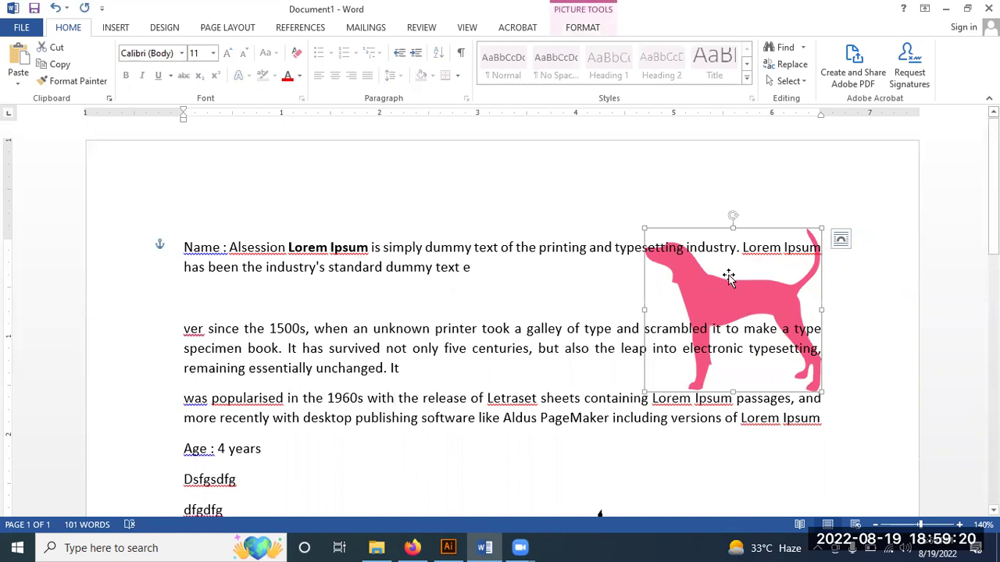
mouse_move(727, 278)
mouse_down()
mouse_move(837, 215)
mouse_move(485, 213)
mouse_move(482, 226)
mouse_move(636, 239)
mouse_move(598, 244)
mouse_move(631, 289)
mouse_up()
click(721, 187)
click(766, 316)
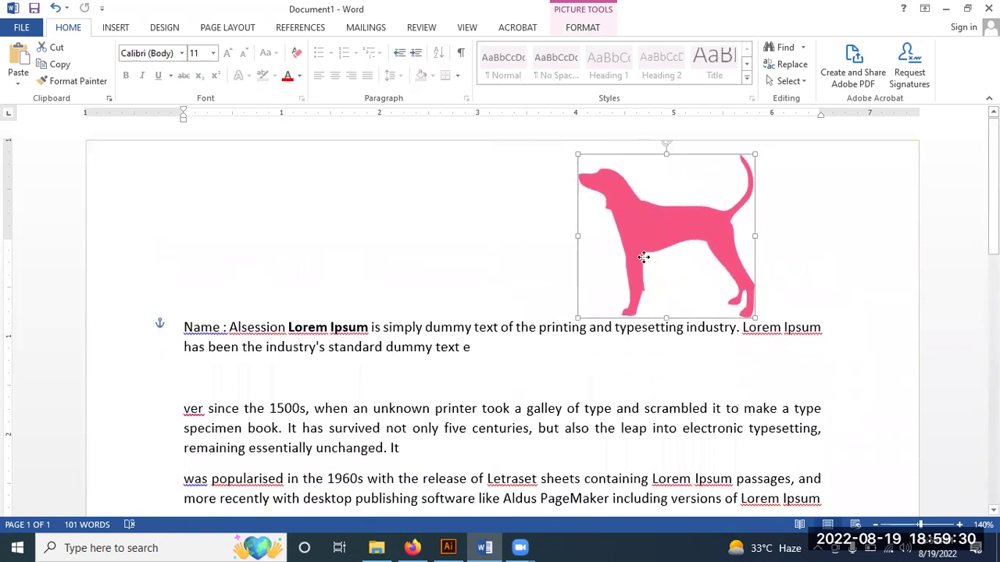
Step: Try square and in-line wrapping while moving the dog picture toward the upper right
click(753, 235)
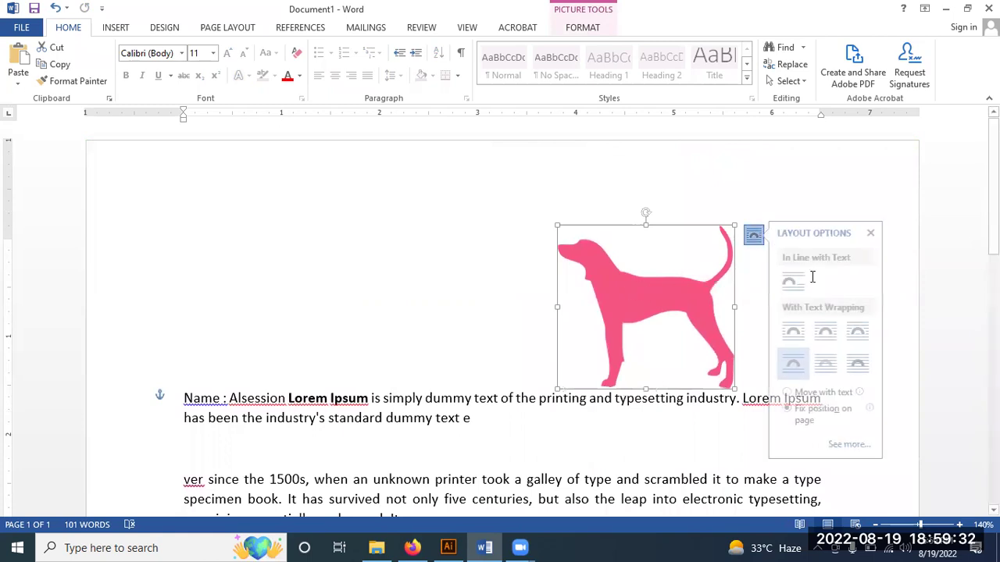
click(862, 332)
drag(678, 304, 710, 368)
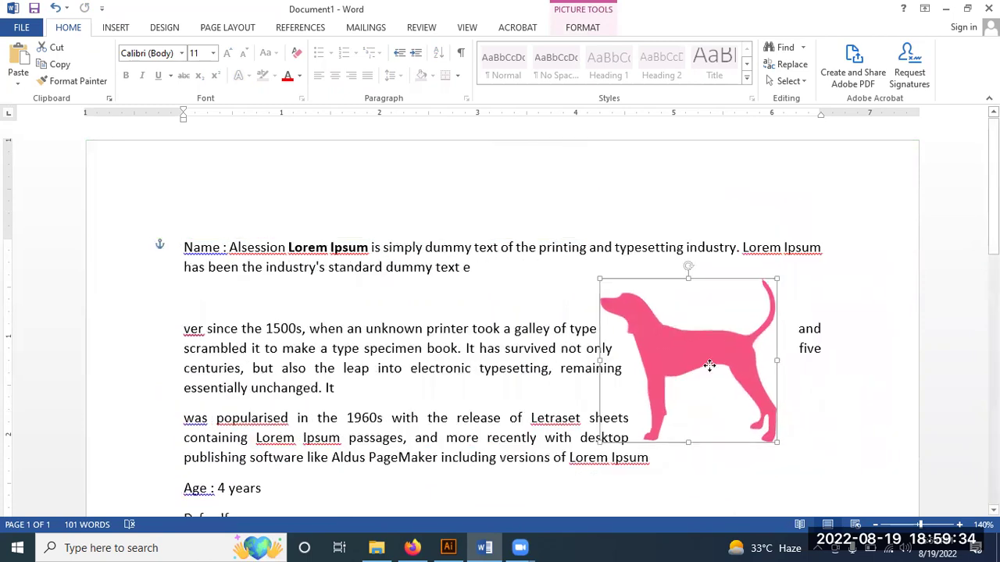
click(787, 300)
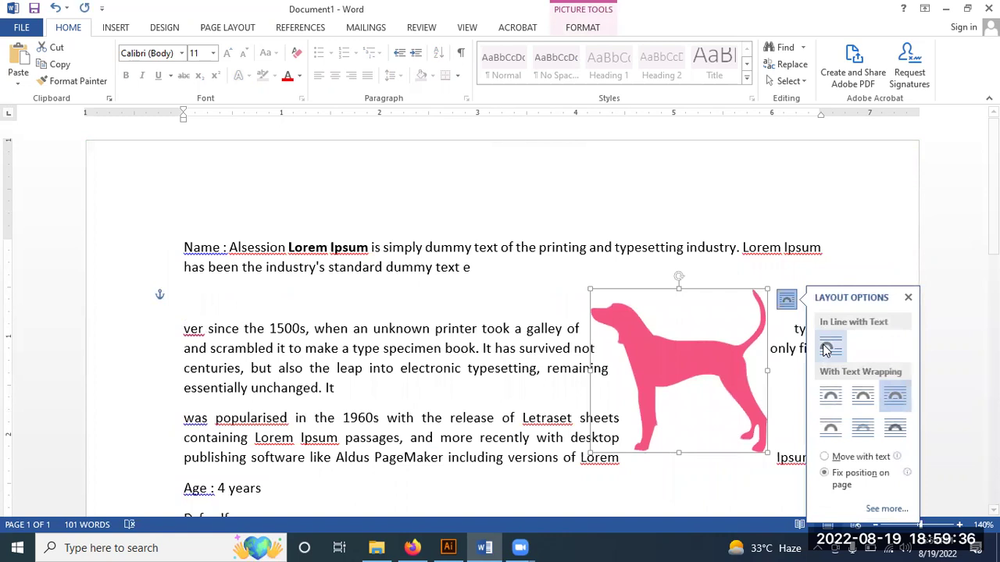
click(830, 346)
click(563, 247)
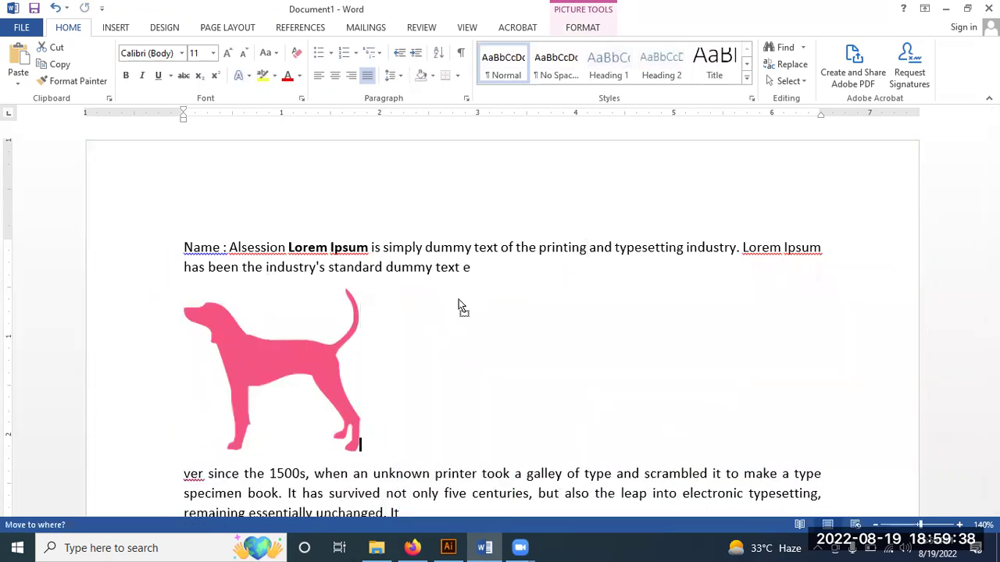
drag(561, 202, 682, 226)
click(789, 247)
click(833, 345)
mouse_move(730, 326)
mouse_down()
mouse_move(760, 326)
mouse_move(249, 214)
mouse_move(768, 210)
mouse_move(207, 164)
mouse_move(770, 174)
mouse_move(736, 167)
mouse_up()
drag(736, 289, 747, 196)
Step: Put the dog picture Behind Text in the page's top-right corner
click(859, 247)
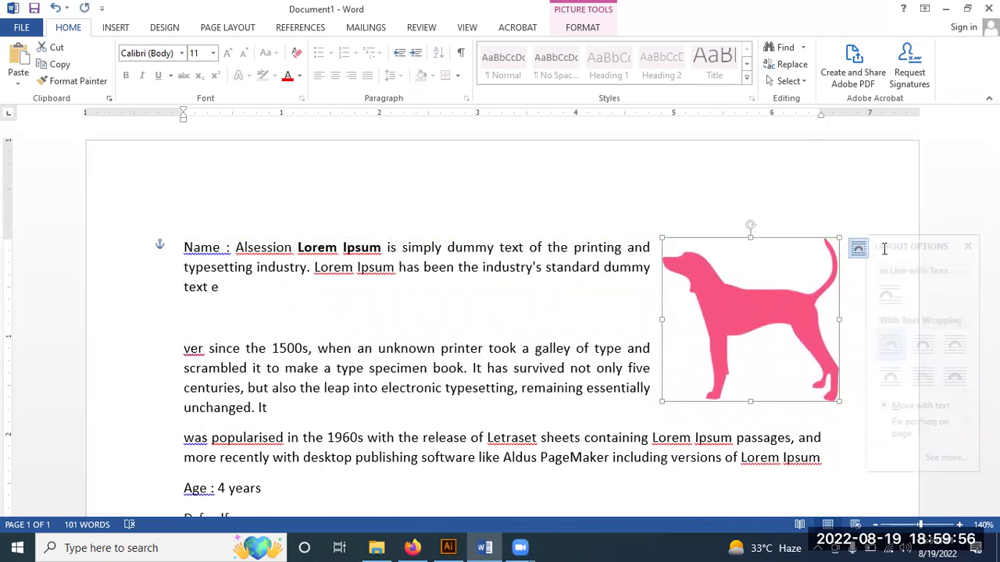
drag(810, 334, 742, 234)
click(840, 247)
click(917, 377)
drag(737, 322, 809, 237)
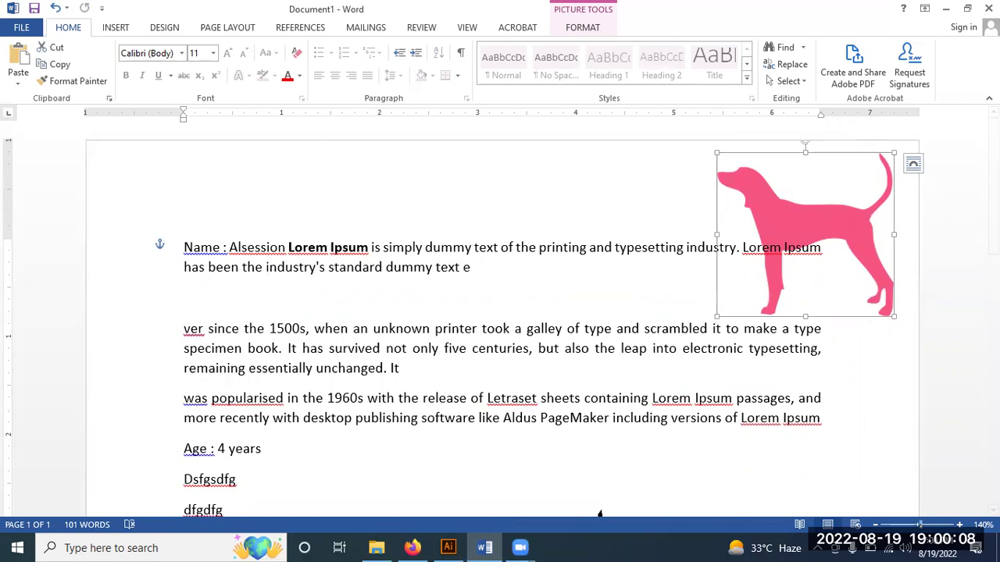
Step: Zoom the document to 91% and switch to the Google Images results in Firefox
drag(920, 524, 914, 524)
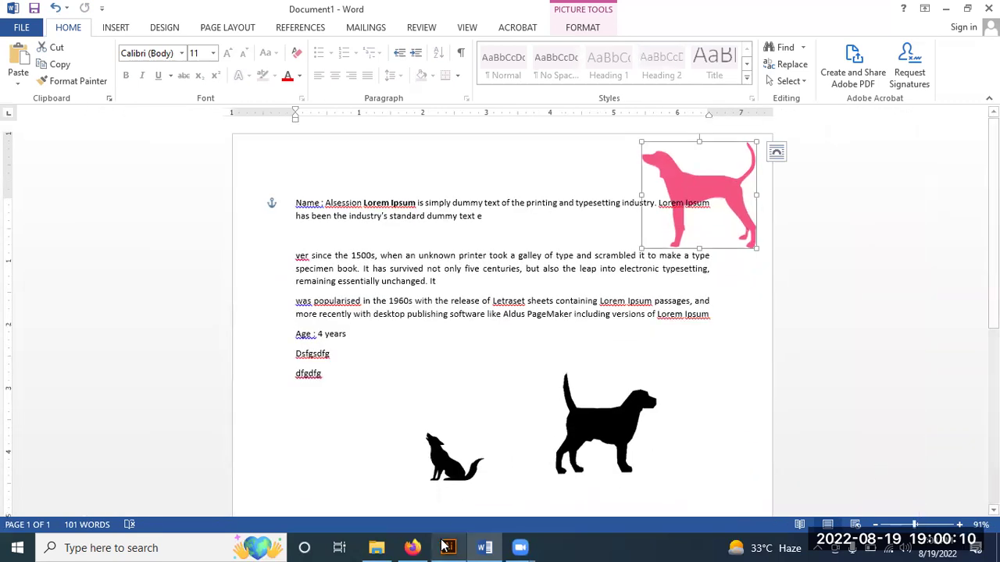
click(413, 547)
scroll(247, 196, up, 5)
Step: Search Google Images for 'a4 border' filtered to transparent colour
scroll(248, 196, up, 1)
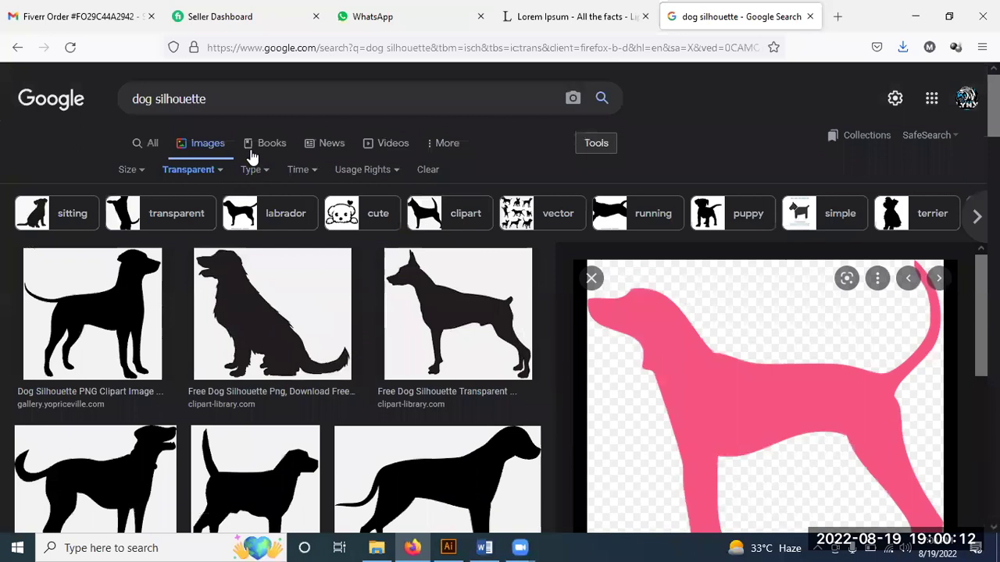
click(204, 99)
text(a4 )
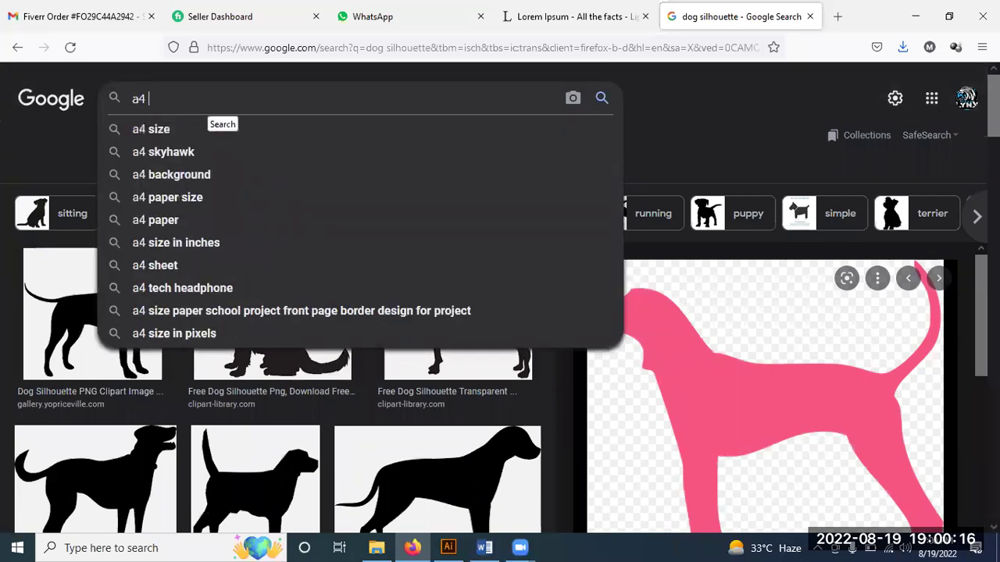
text(border)
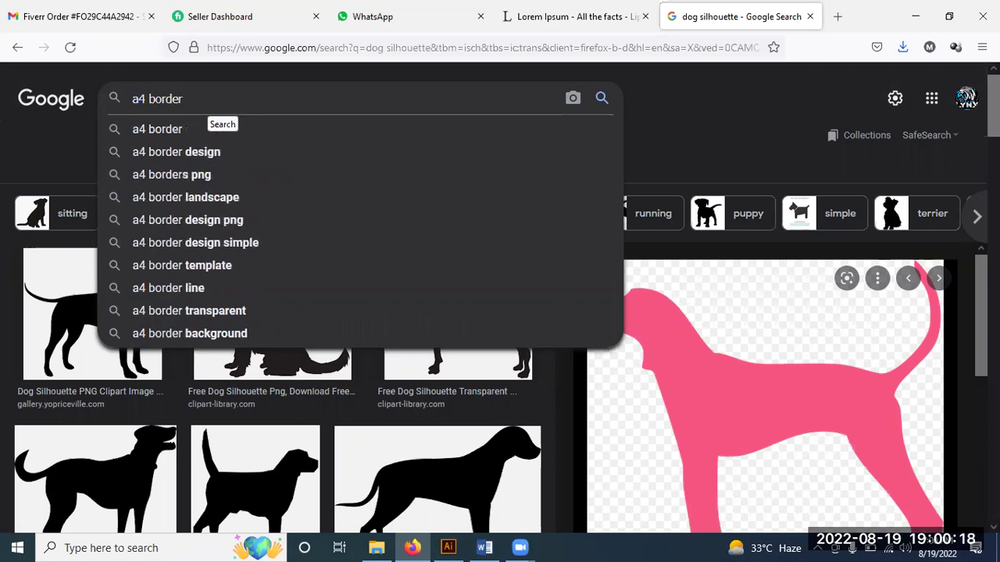
key(Return)
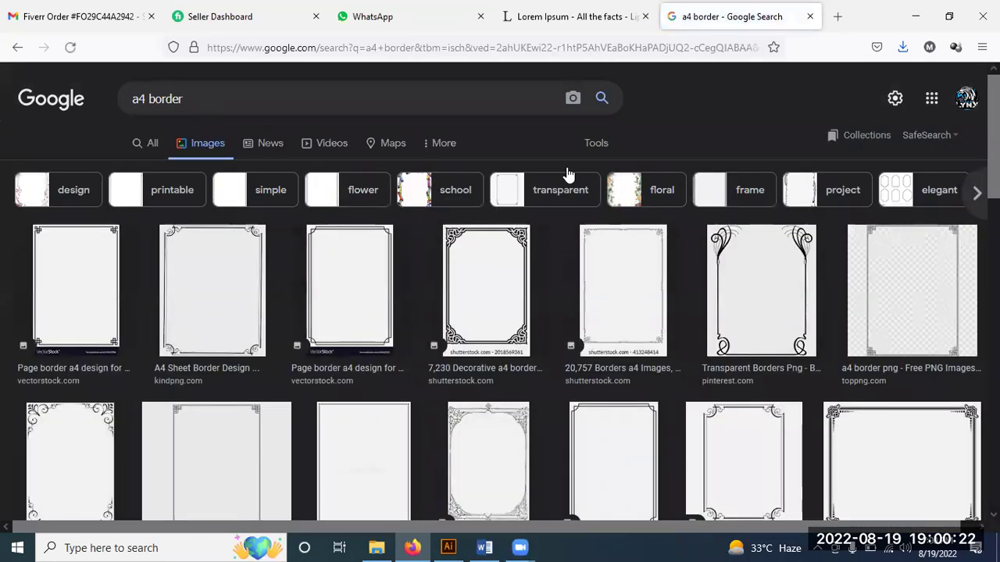
click(596, 145)
click(187, 170)
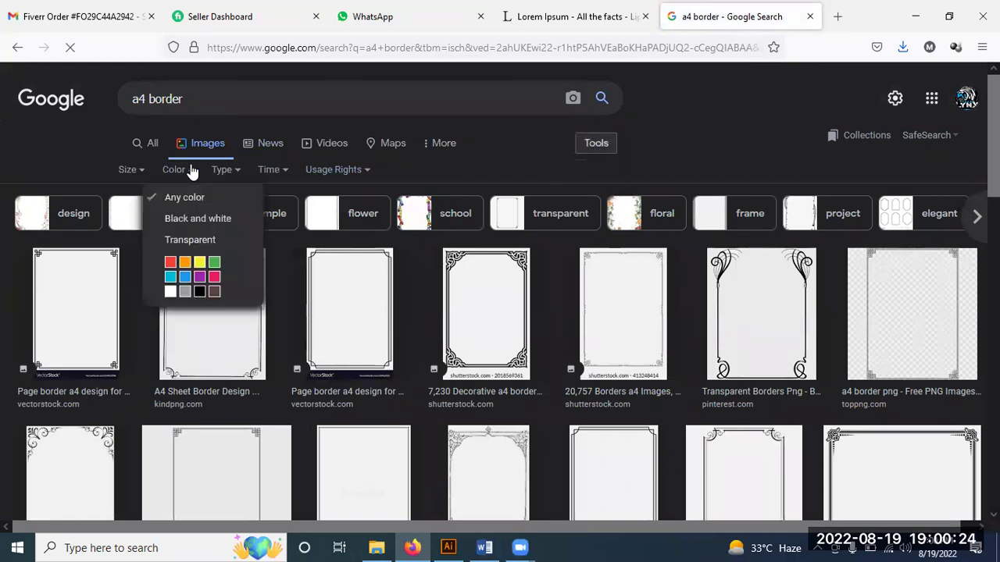
click(190, 242)
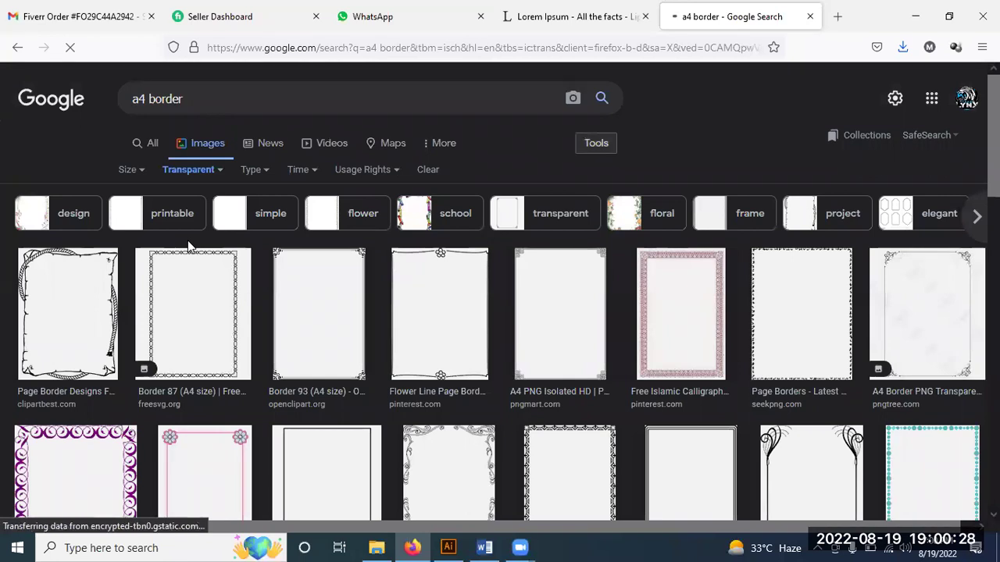
Step: Copy the Border 111 (A4 size) image and return to the Word document
scroll(309, 283, down, 1)
scroll(310, 282, down, 2)
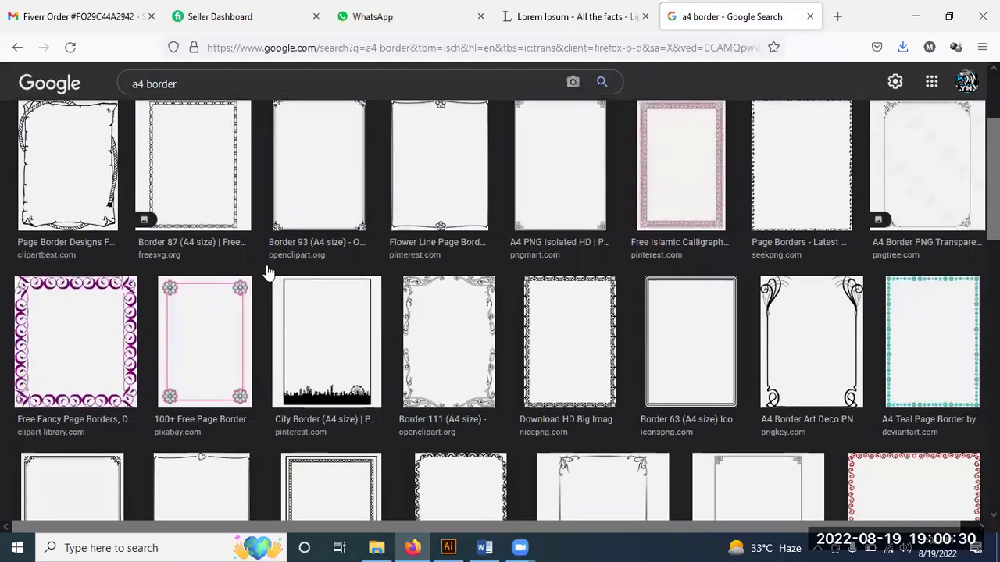
click(473, 346)
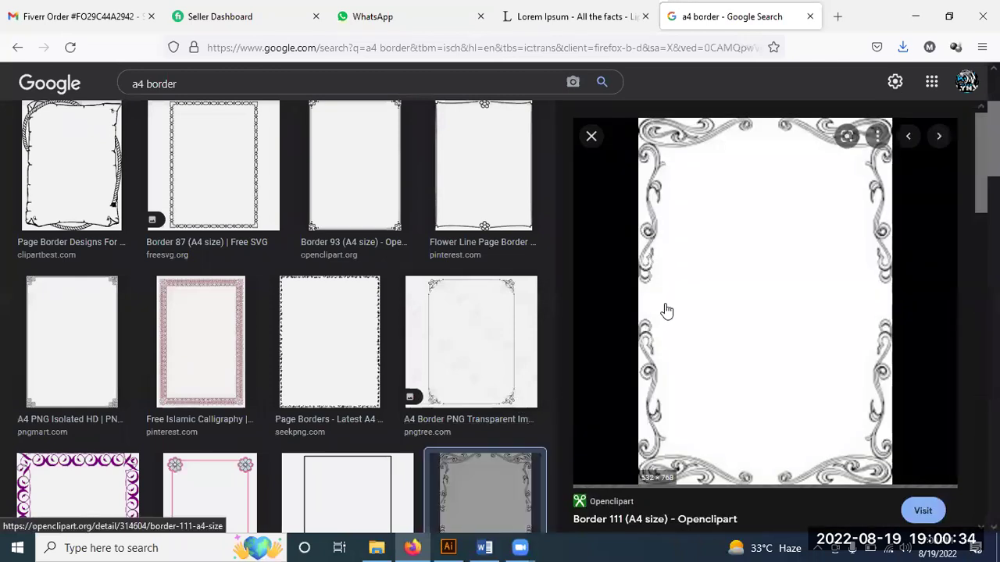
right_click(744, 238)
click(802, 404)
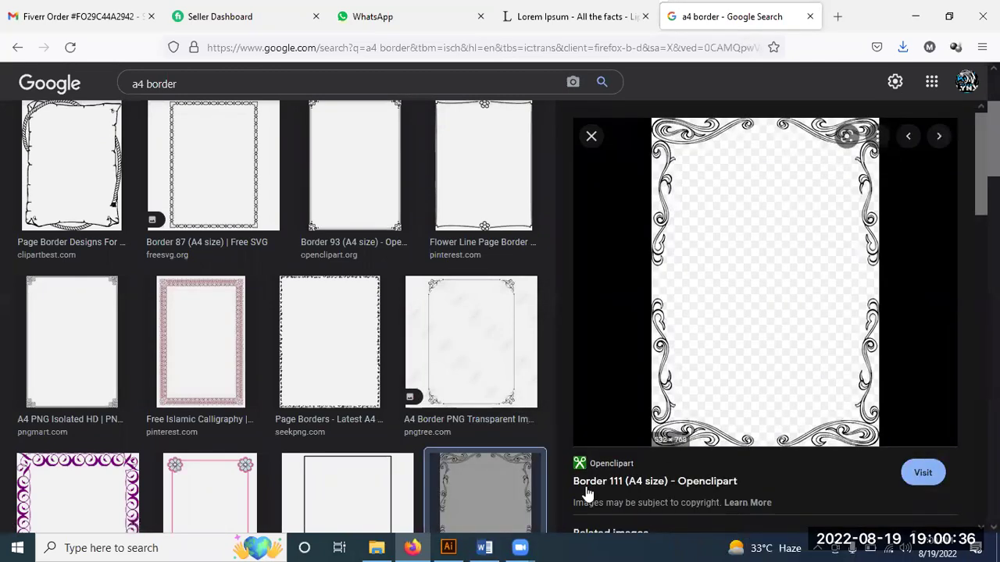
click(484, 547)
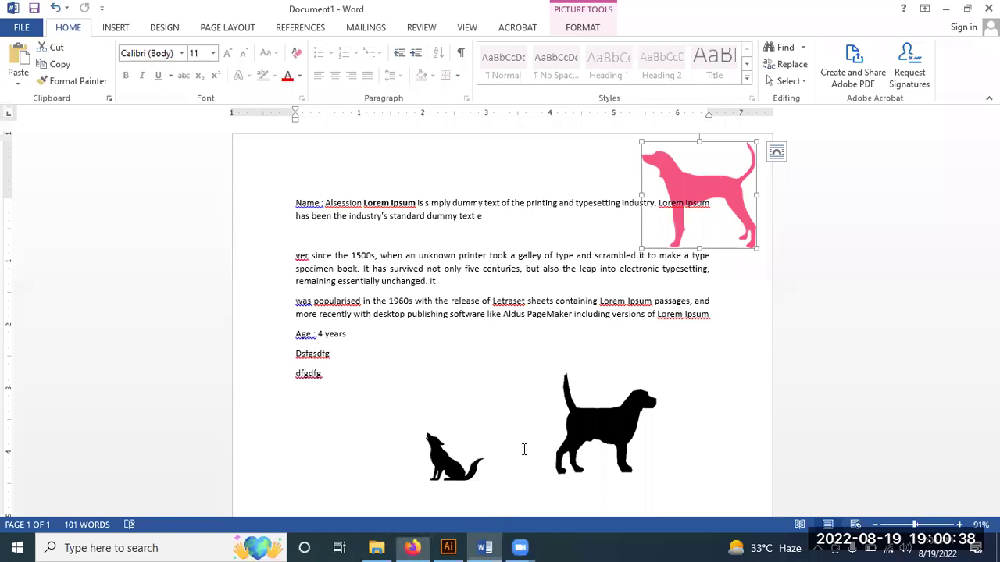
Step: Paste the ornate border image after 'Dsfgsdfg' and set its wrapping to Behind Text
click(479, 364)
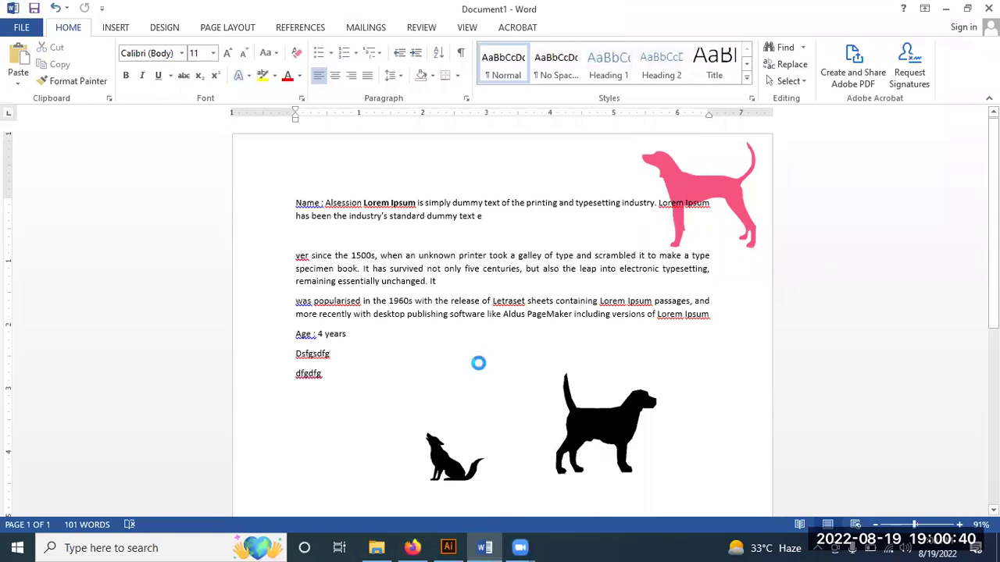
key(ctrl+v)
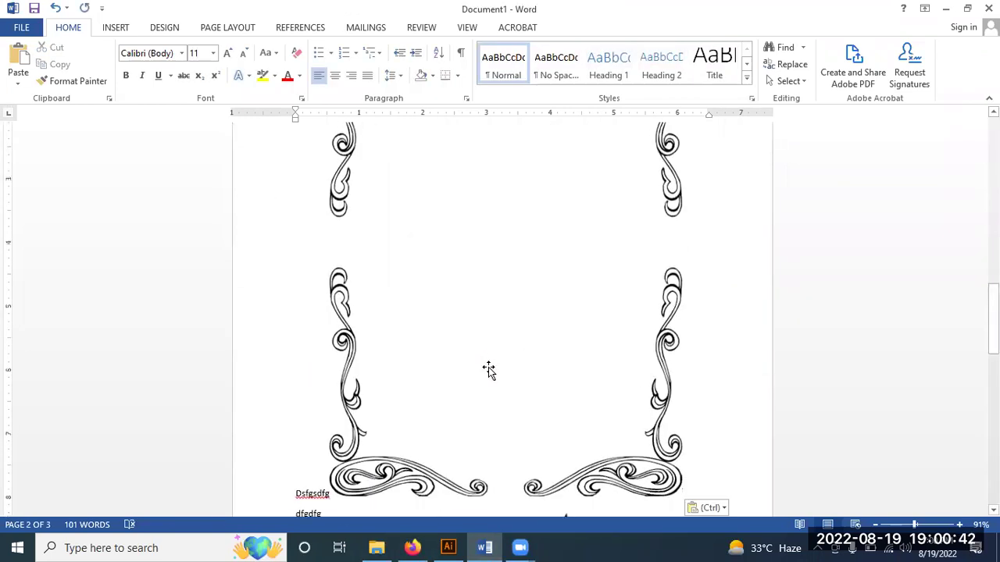
scroll(488, 369, down, 1)
scroll(488, 369, up, 4)
scroll(488, 370, up, 4)
click(495, 305)
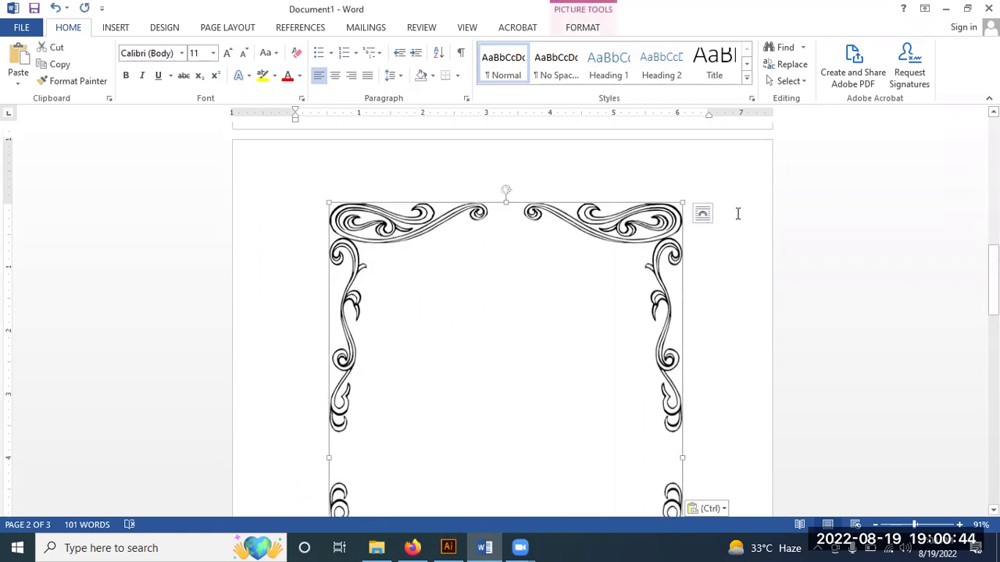
click(702, 213)
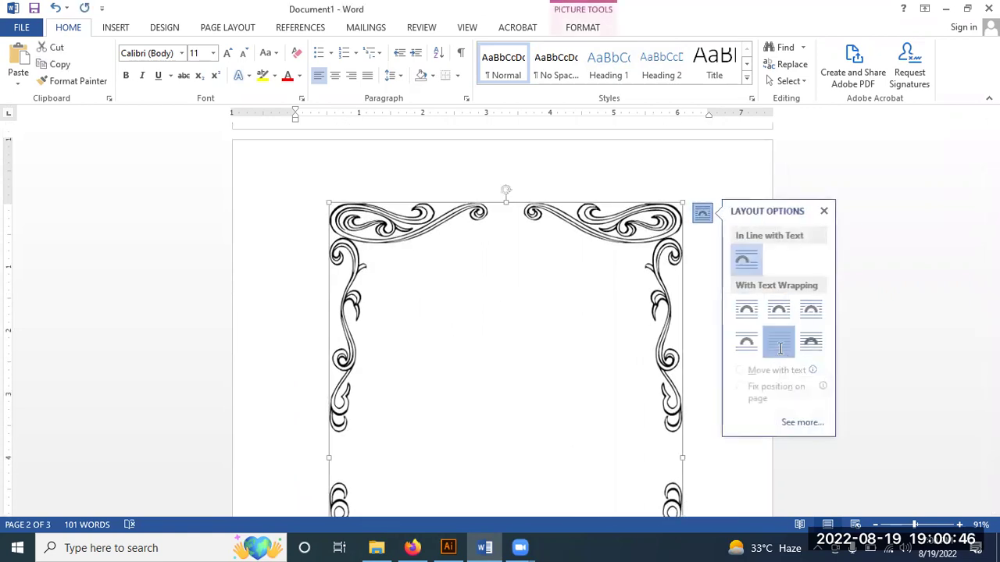
click(779, 344)
scroll(484, 193, up, 5)
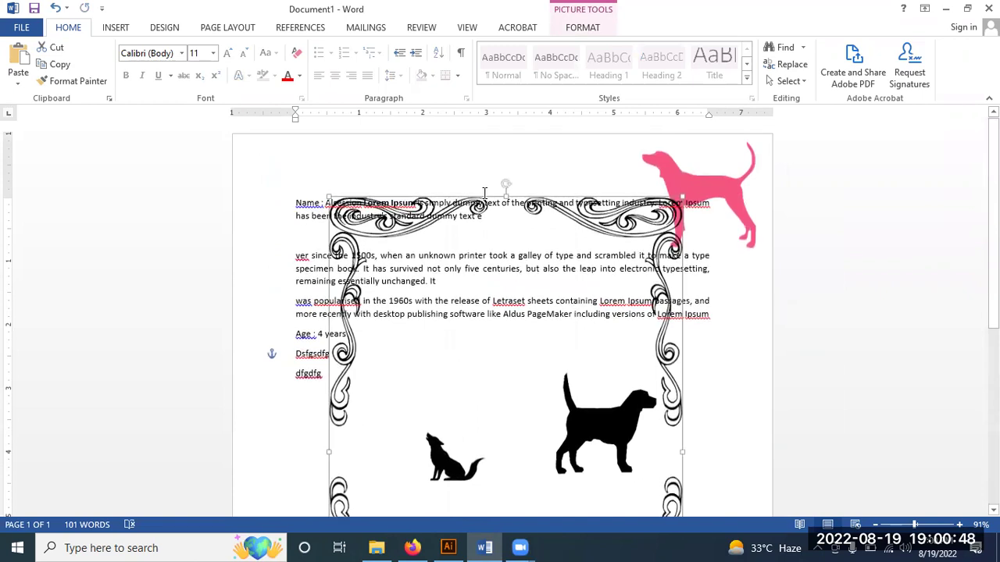
click(702, 213)
key(alt)
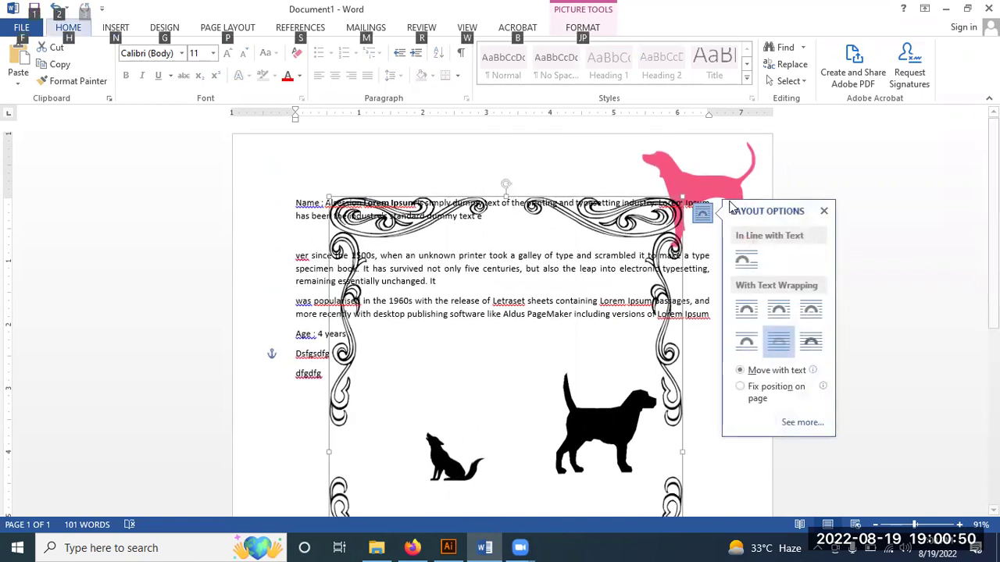
Step: Drag the border's corners up-right and down-left, centring it around the page content
drag(682, 197, 734, 184)
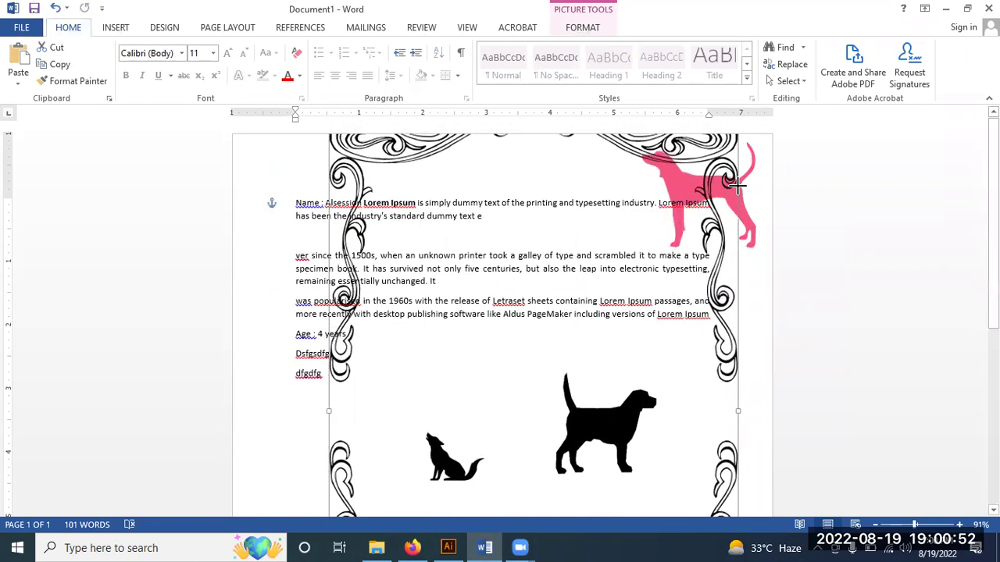
scroll(381, 401, down, 3)
scroll(380, 401, down, 3)
scroll(334, 403, down, 2)
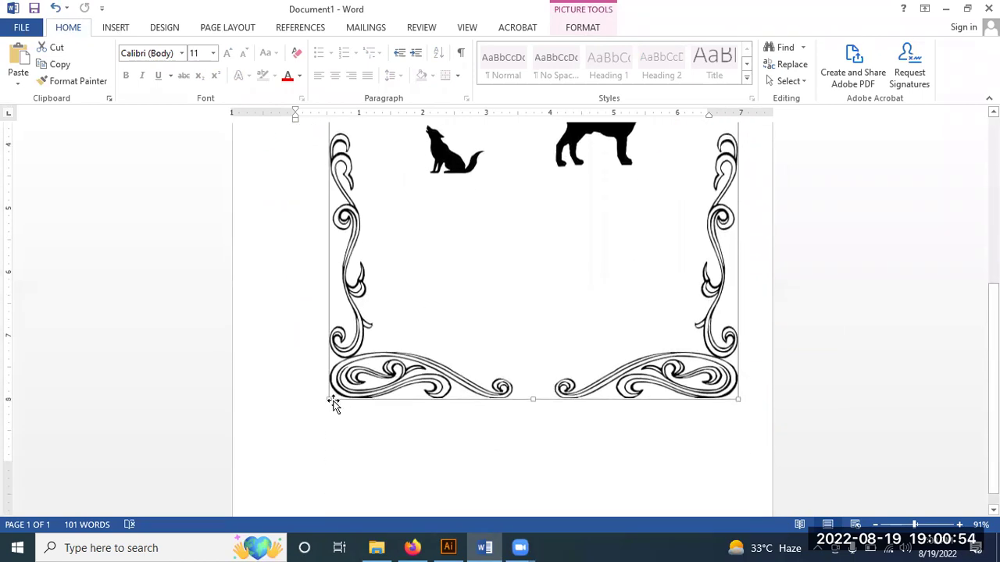
drag(301, 424, 254, 480)
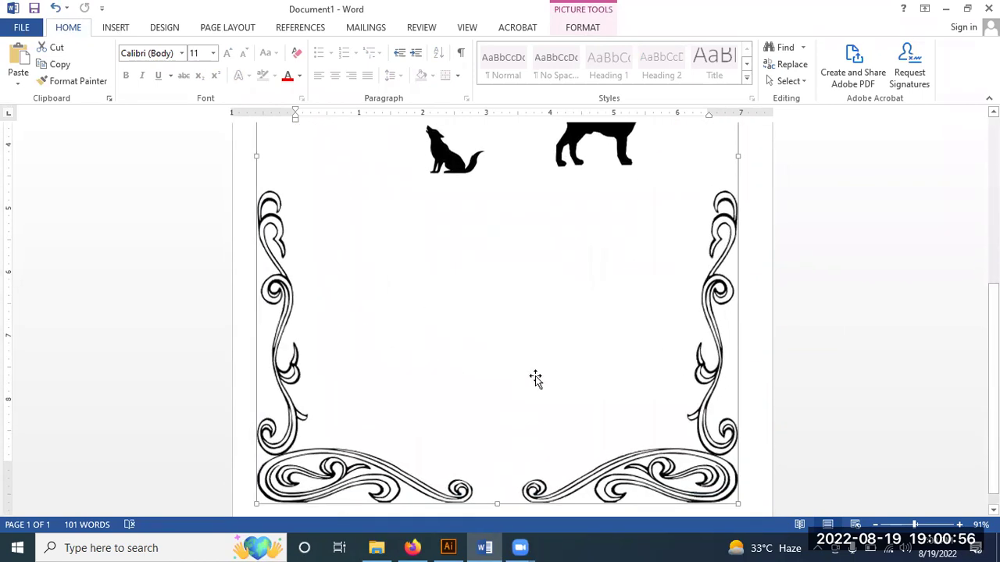
mouse_move(563, 423)
mouse_down()
mouse_move(612, 422)
mouse_move(617, 413)
mouse_up()
scroll(618, 408, up, 2)
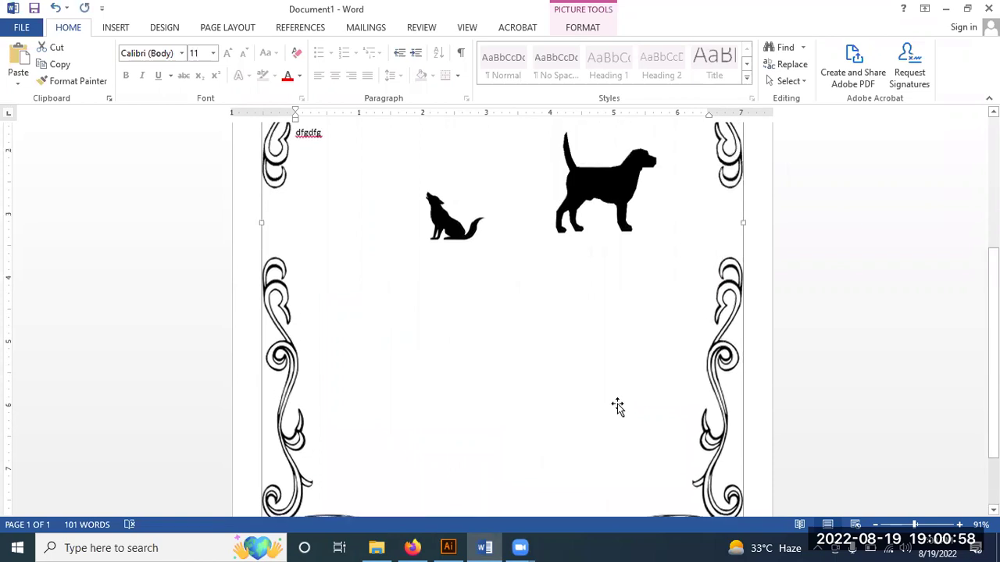
scroll(618, 409, up, 6)
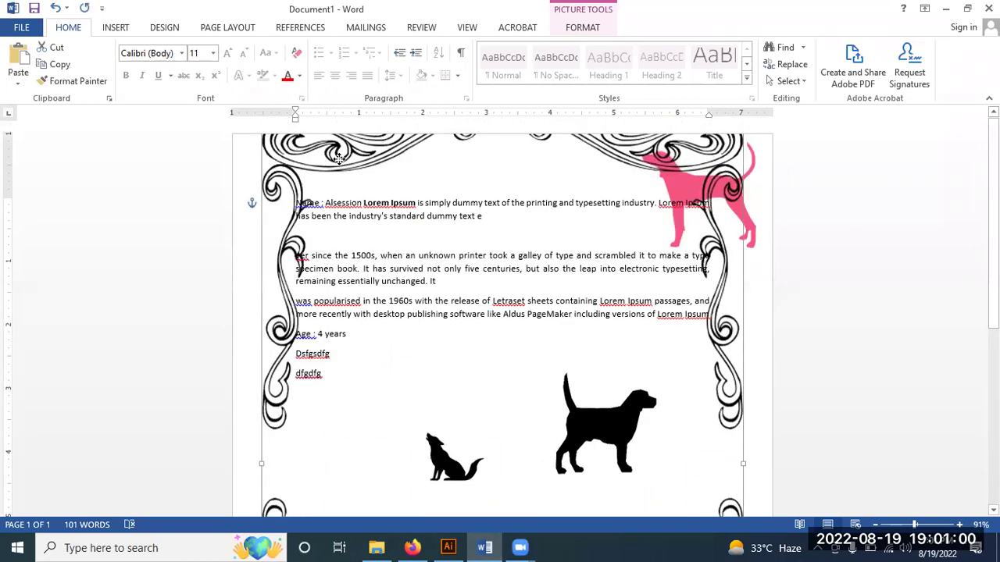
Step: Nudge the border picture down slightly so it frames the text and silhouettes centrally
drag(338, 159, 330, 192)
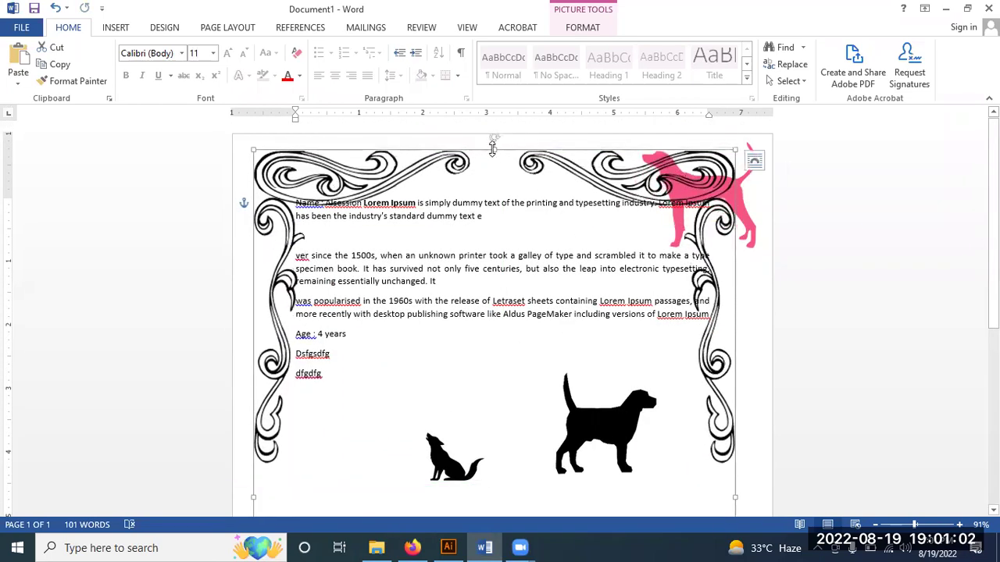
drag(492, 149, 499, 182)
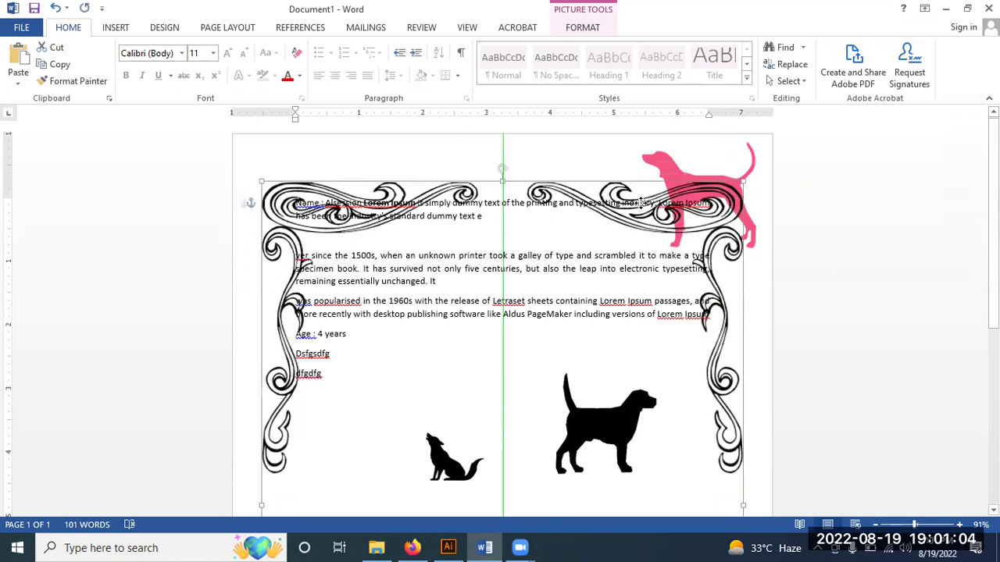
drag(641, 201, 638, 180)
scroll(636, 195, down, 8)
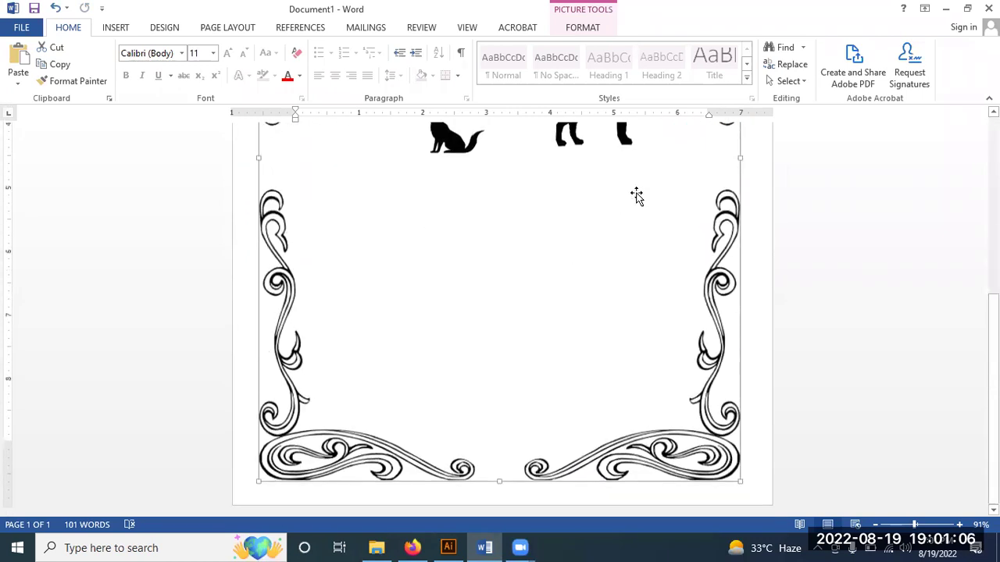
scroll(639, 207, up, 3)
scroll(507, 243, up, 4)
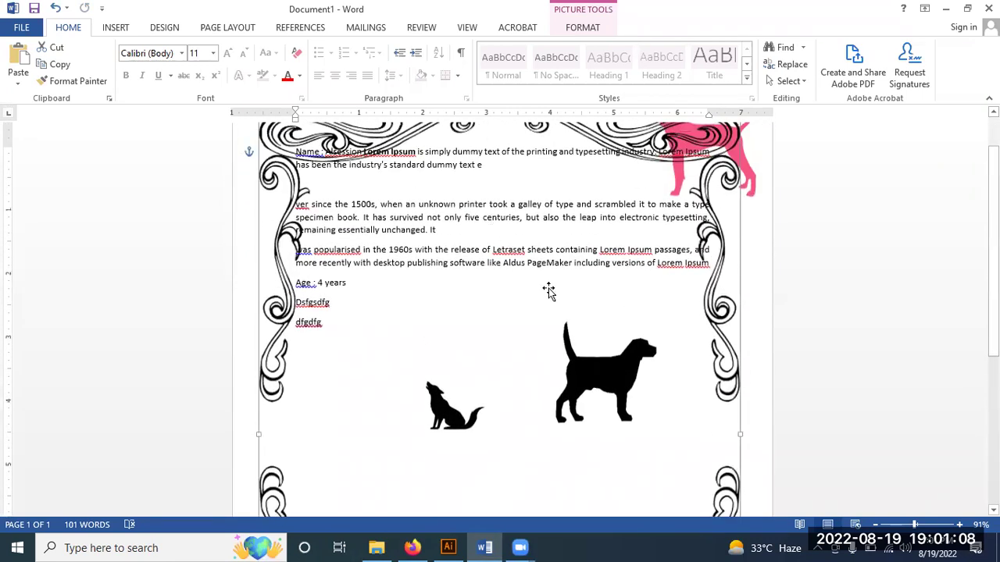
scroll(549, 291, up, 1)
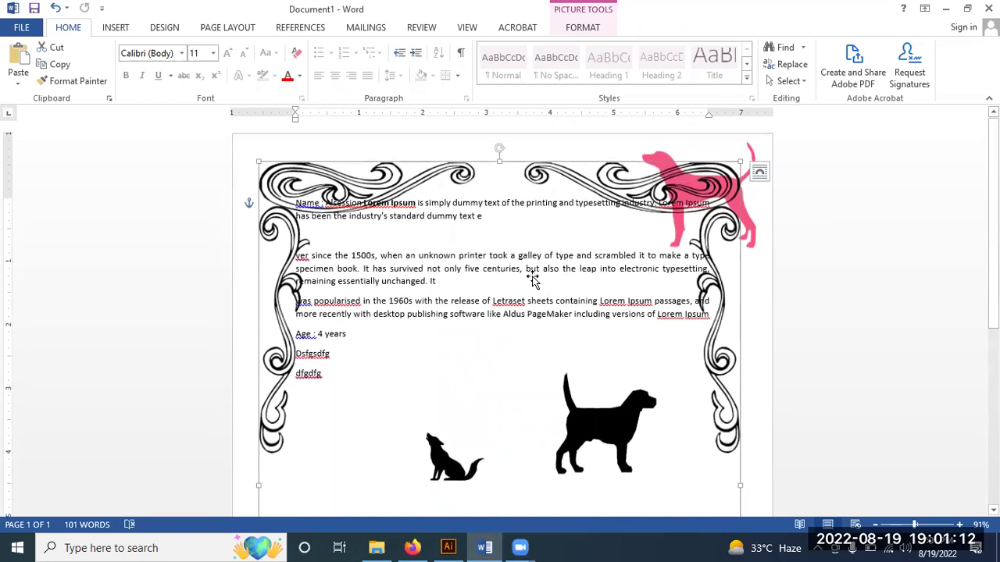
mouse_move(681, 226)
mouse_down()
mouse_move(688, 215)
mouse_move(681, 247)
mouse_up()
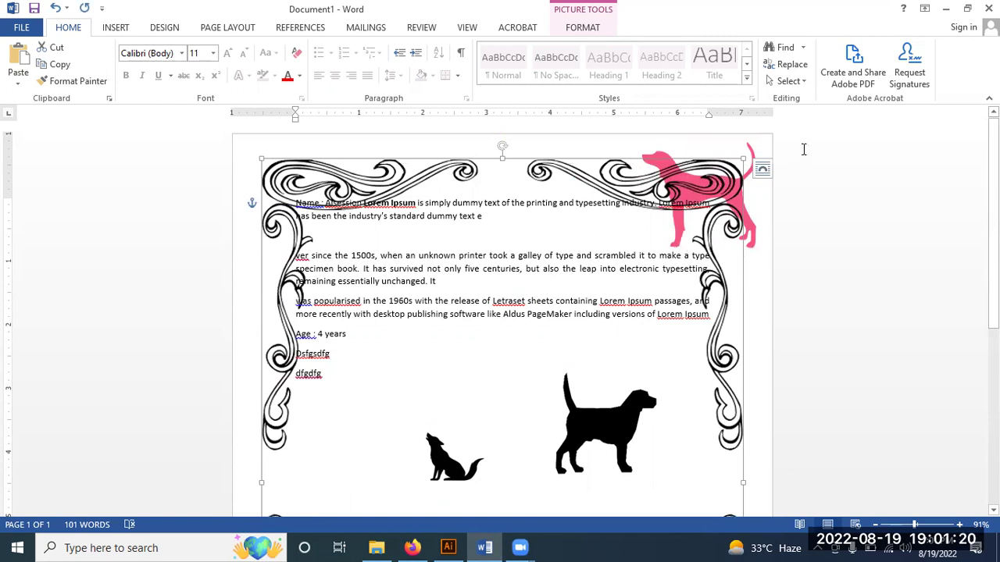
Step: Set the border's layout option to Fix position on page
click(767, 167)
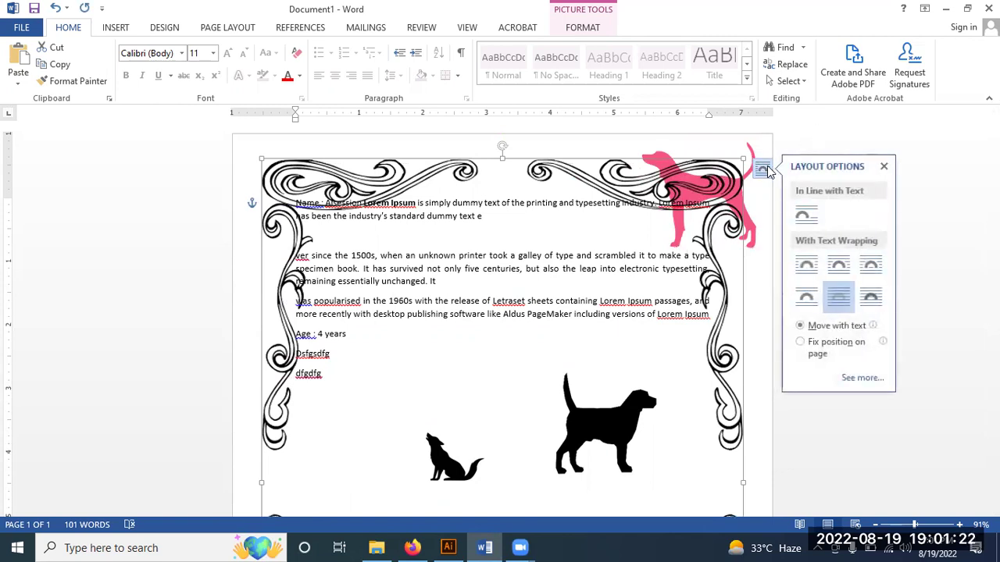
click(813, 354)
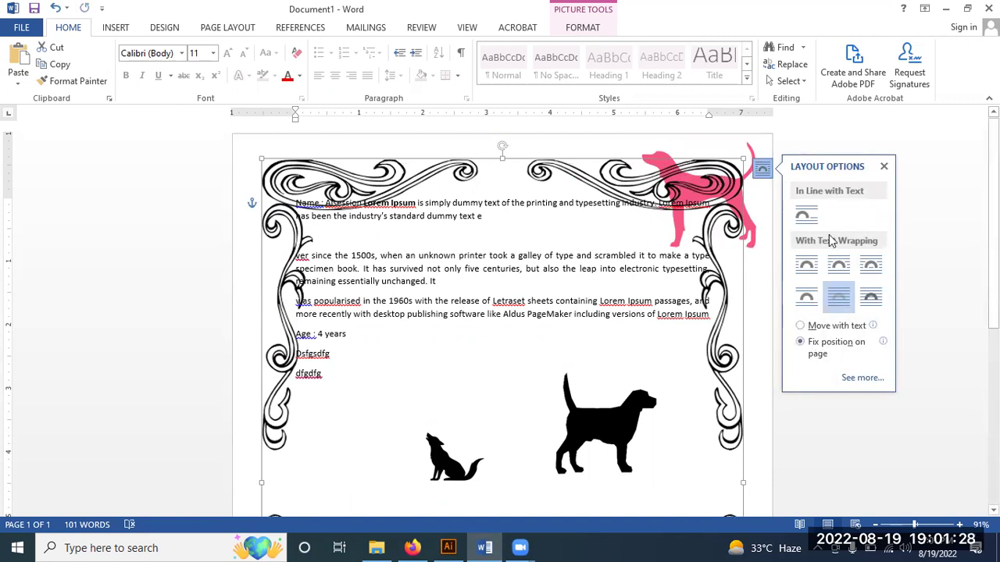
click(883, 167)
click(483, 269)
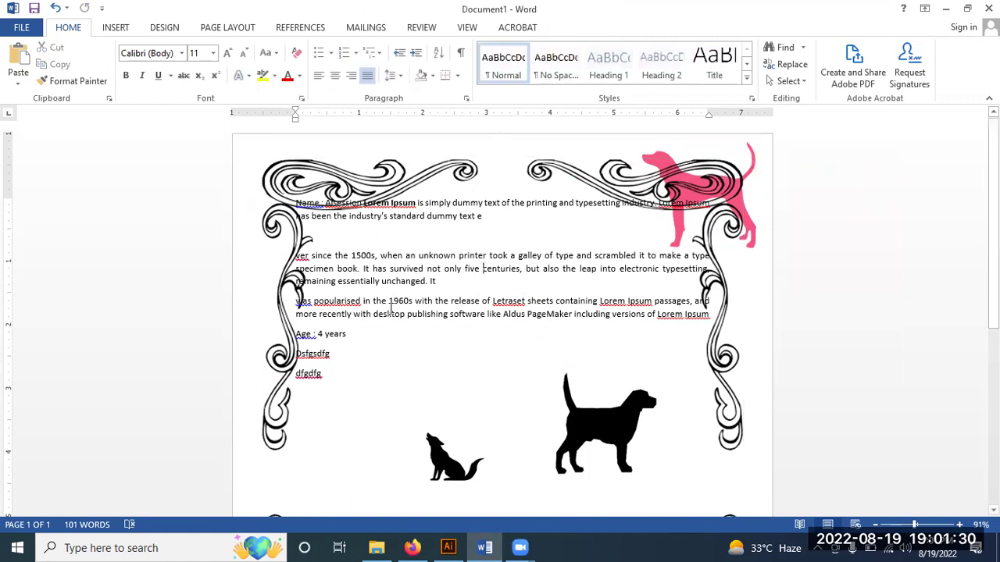
click(351, 359)
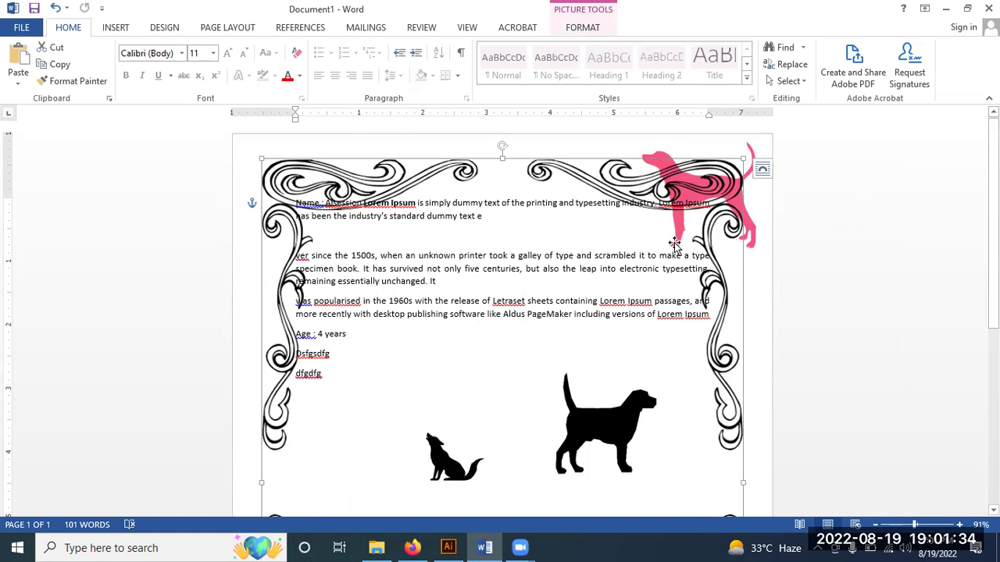
Step: Move the pink dog left and down over the border's top-right corner
click(754, 245)
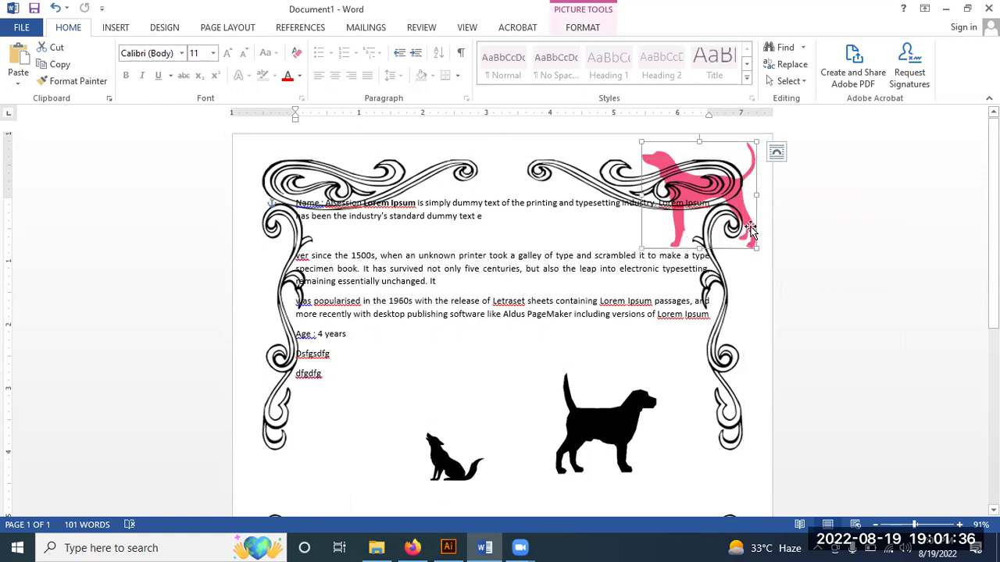
drag(750, 228, 713, 243)
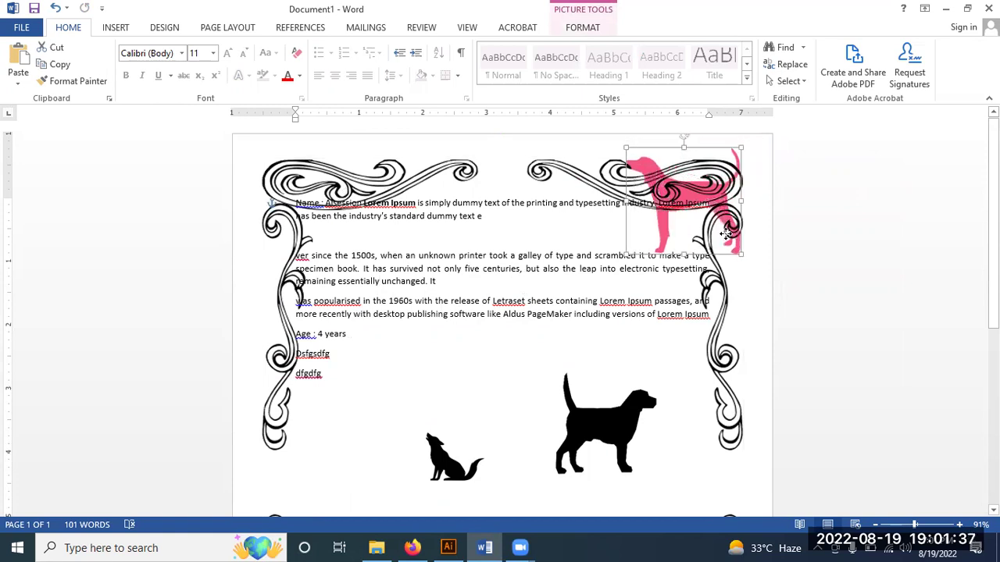
click(817, 248)
click(639, 243)
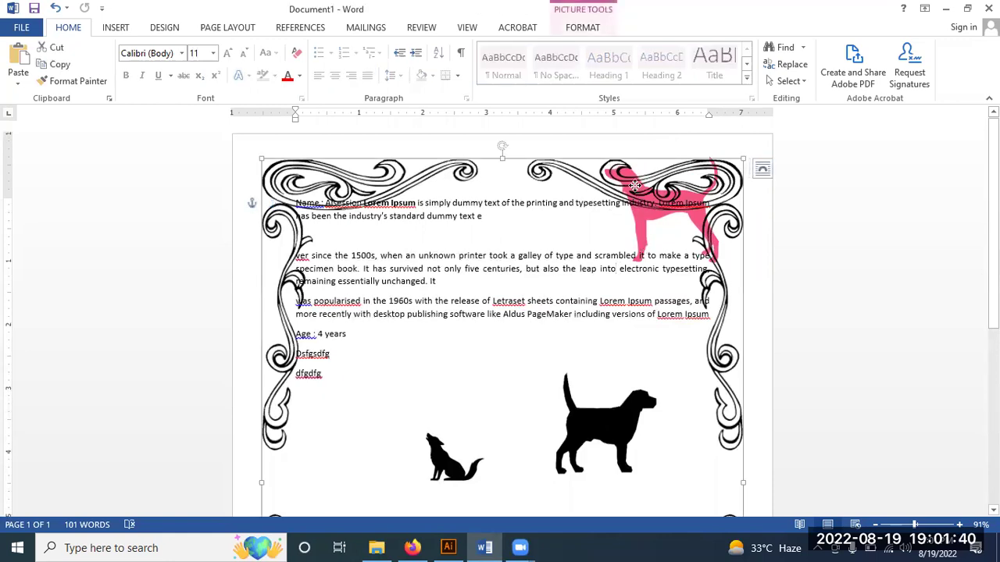
click(633, 251)
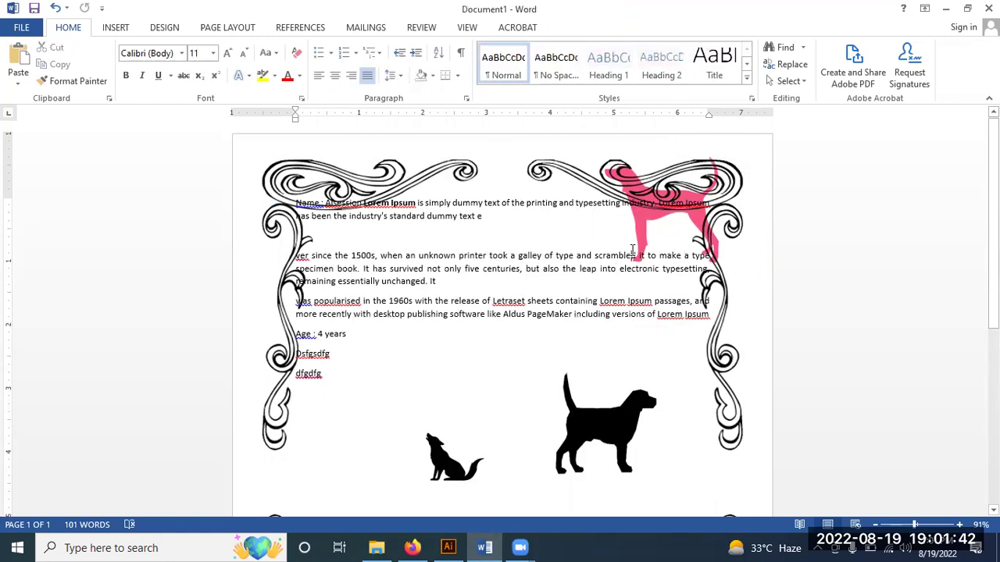
click(639, 244)
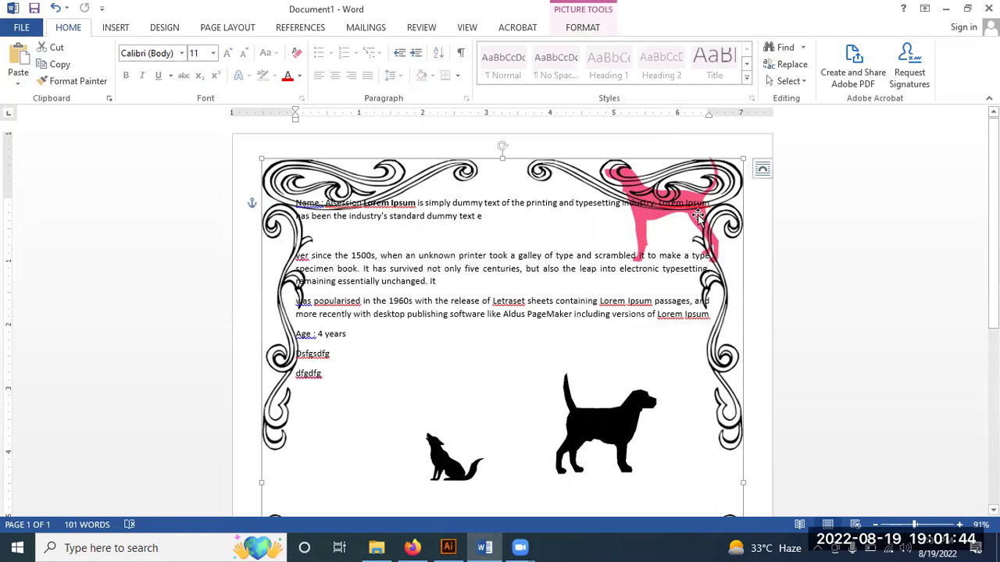
click(785, 82)
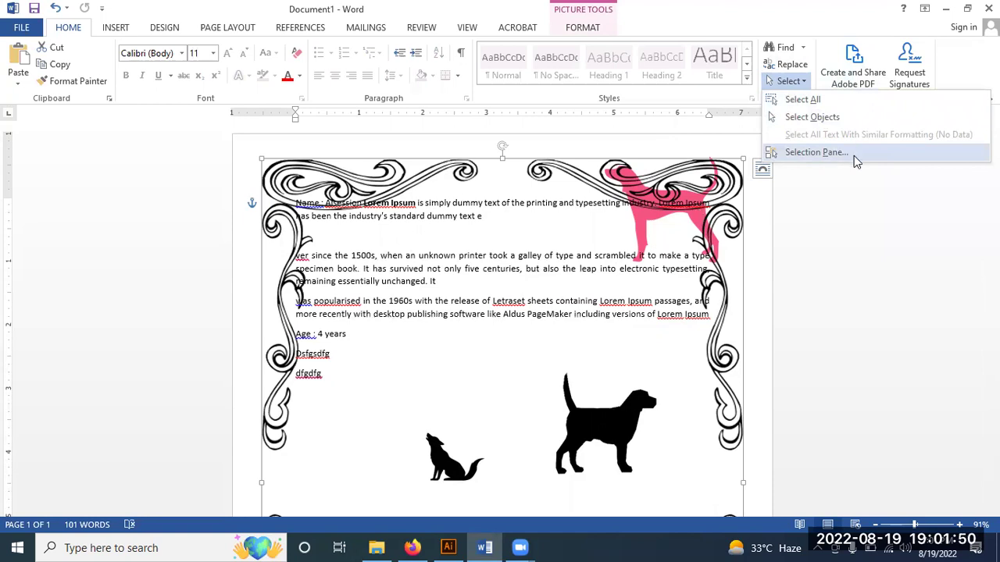
Step: Open the Selection Pane and select Picture 1 through Picture 4 to identify each object
click(853, 155)
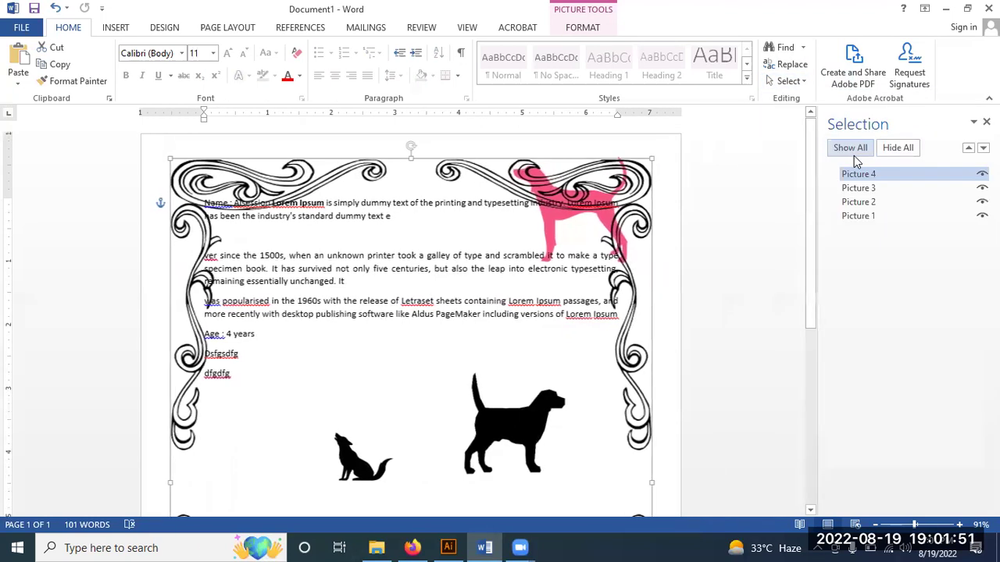
click(863, 215)
click(863, 201)
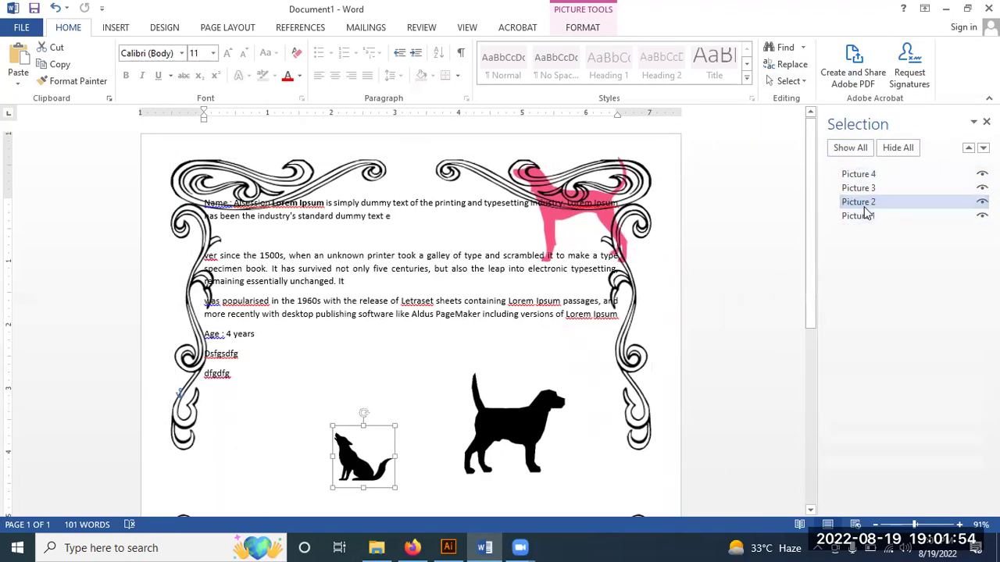
click(867, 189)
click(869, 176)
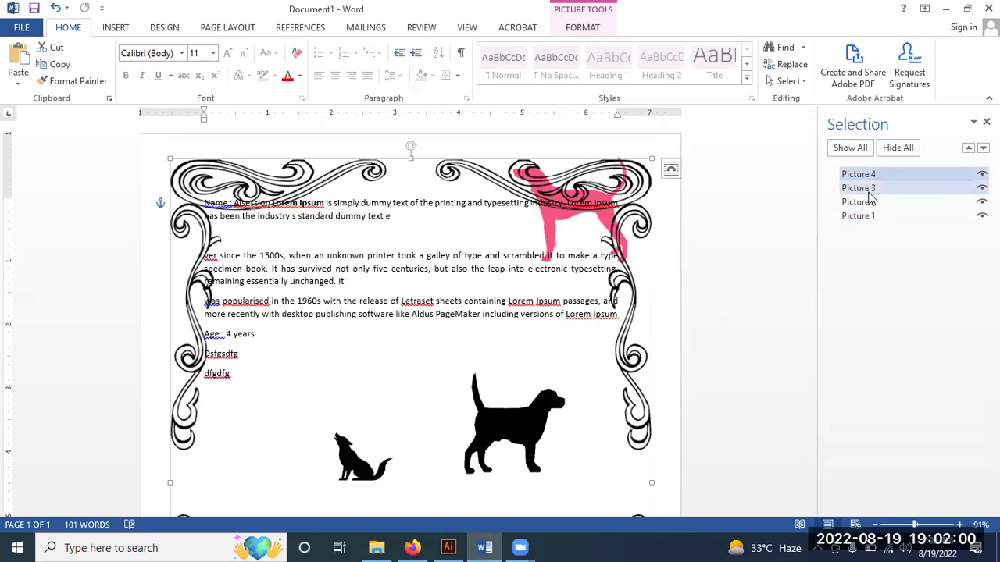
click(870, 189)
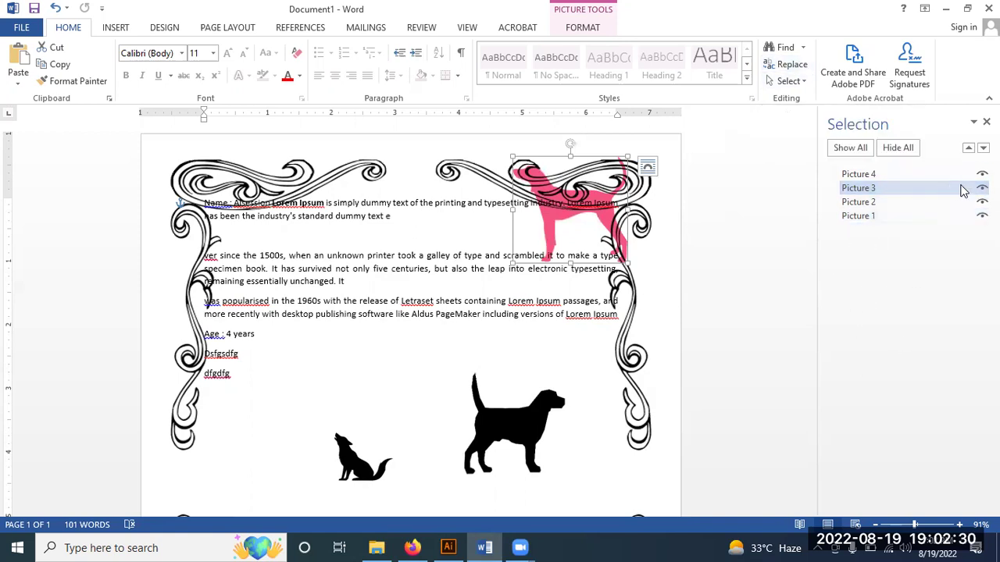
Step: Toggle the border's and pink dog's visibility in the Selection pane, leaving both shown
click(981, 173)
click(981, 173)
click(982, 187)
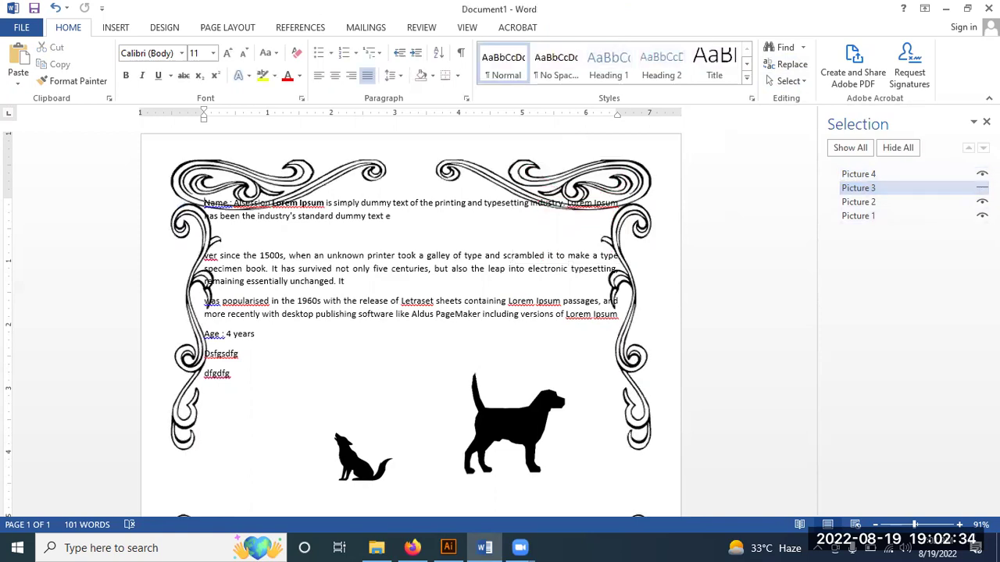
click(981, 173)
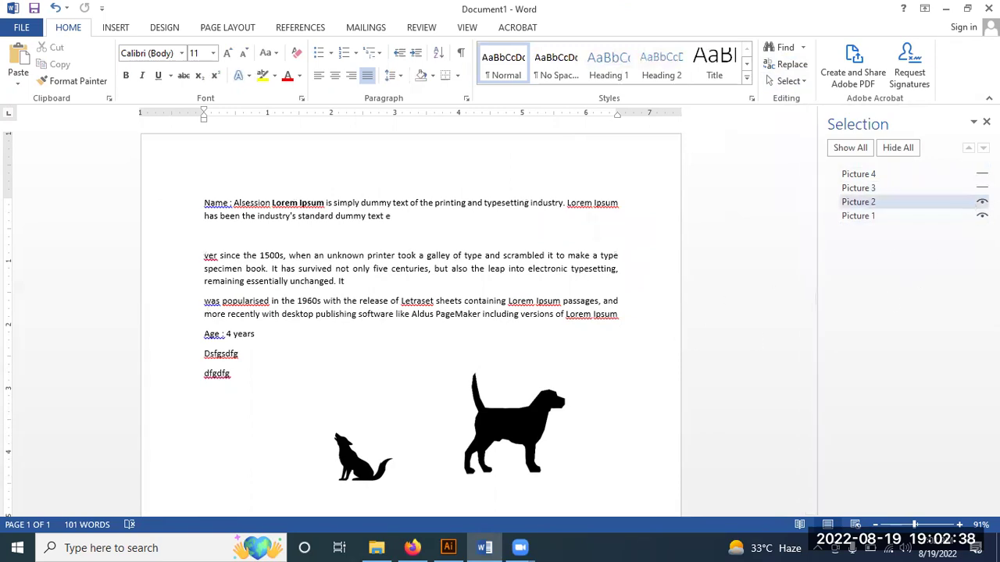
click(982, 187)
click(982, 173)
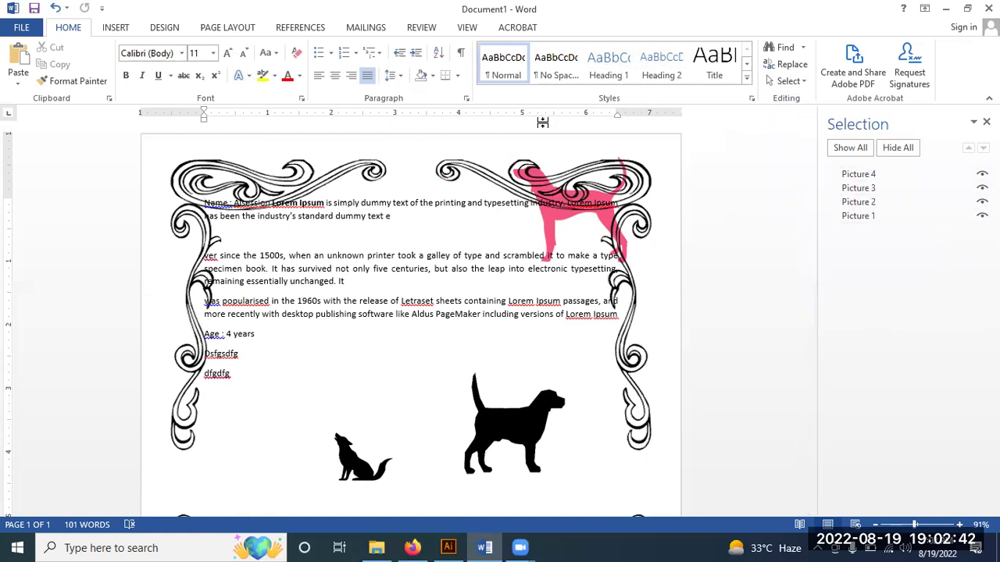
Step: Select Picture 3 and move the pink dog below the text beside the black dog
click(651, 190)
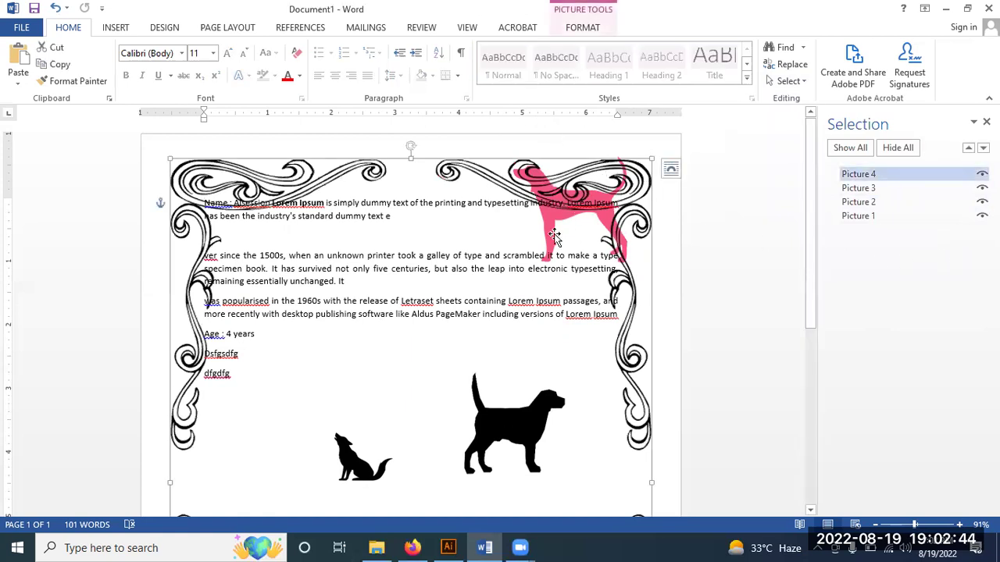
click(887, 202)
click(882, 188)
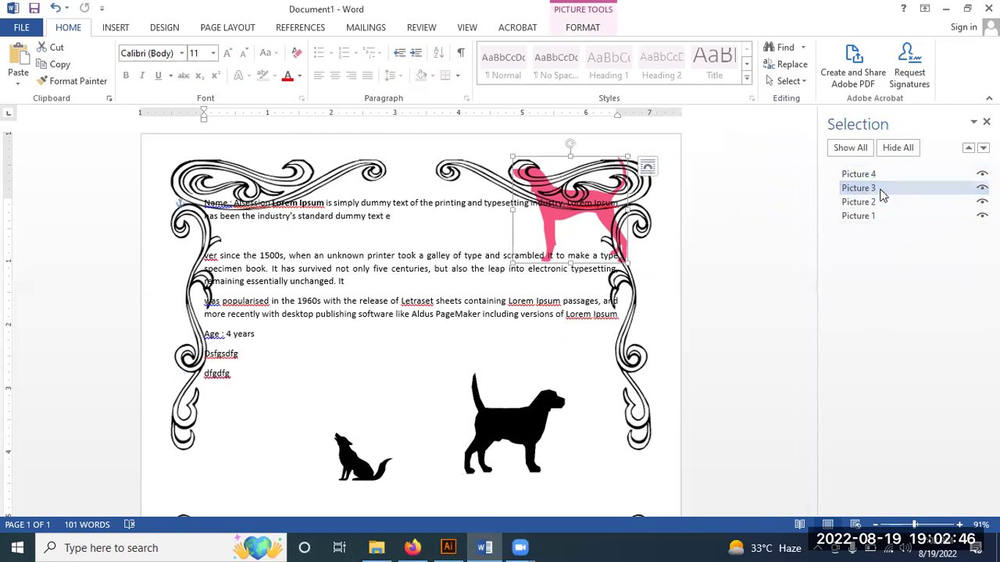
drag(544, 246, 488, 282)
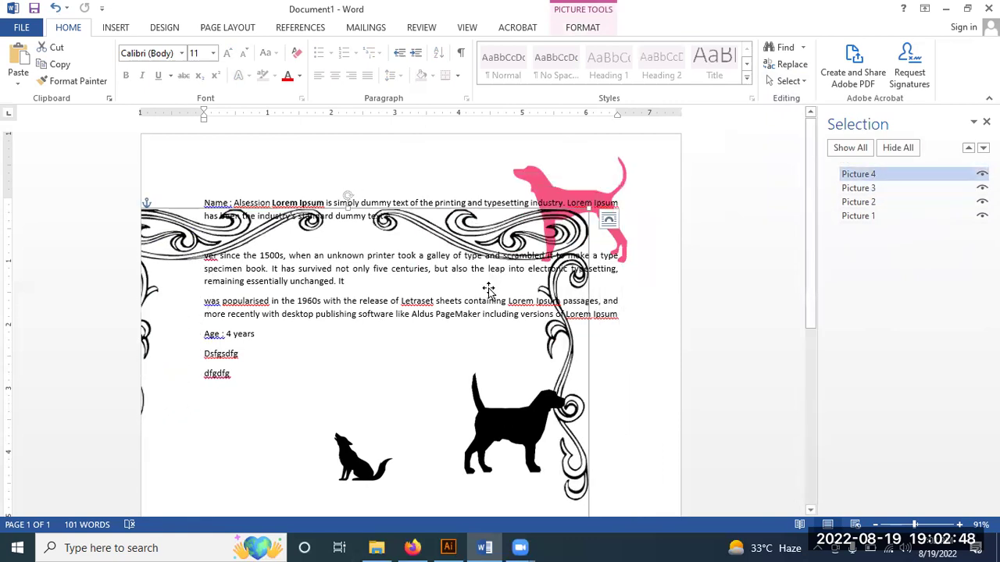
click(880, 203)
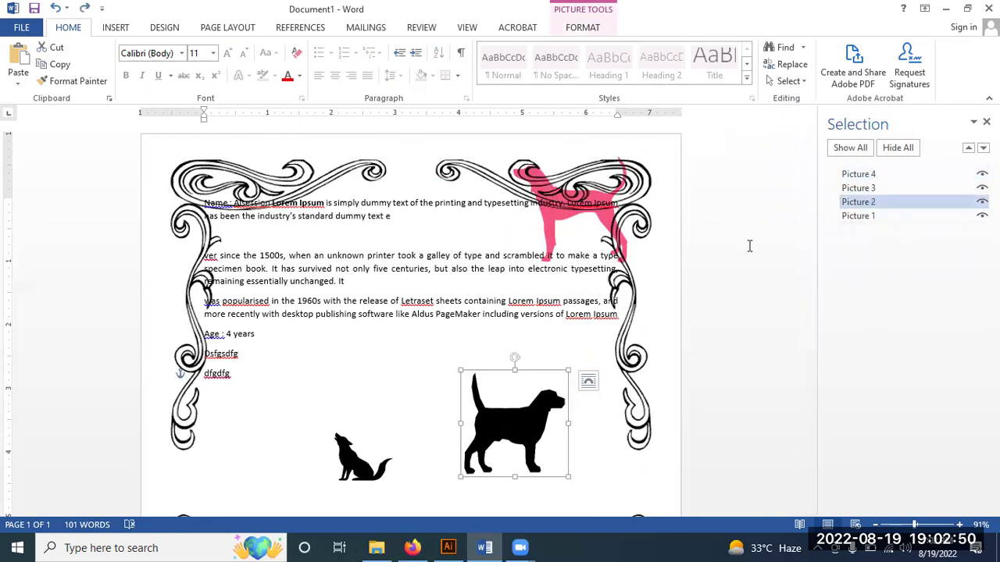
click(863, 189)
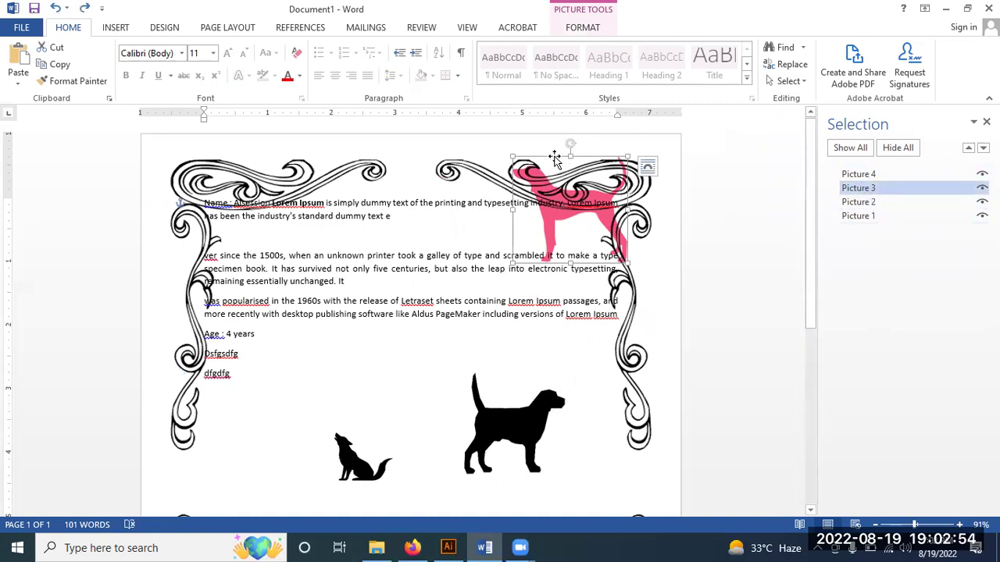
drag(553, 156, 393, 344)
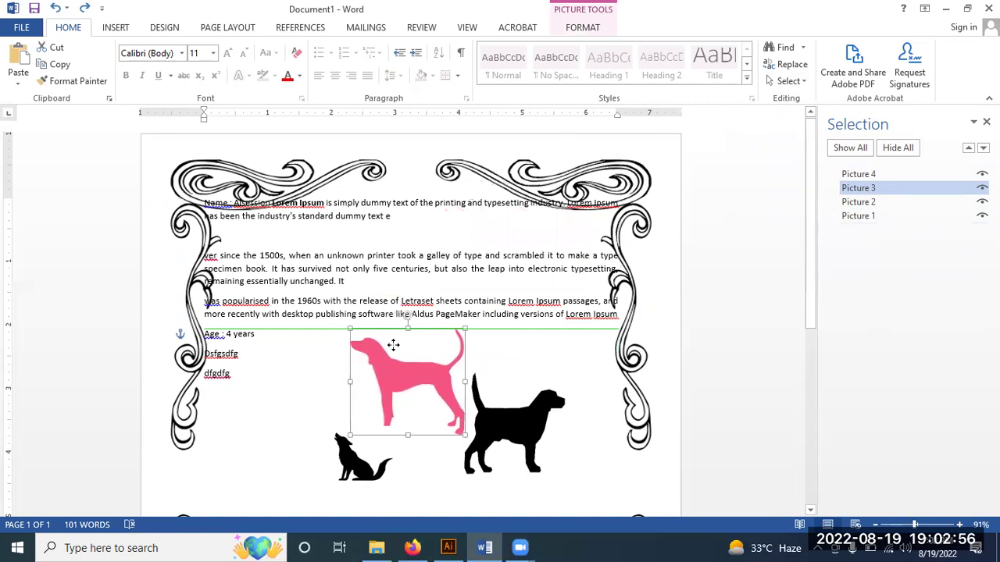
Step: Add a 90° shadow with 4 pt blur to the border, then the pink dog
right_click(403, 388)
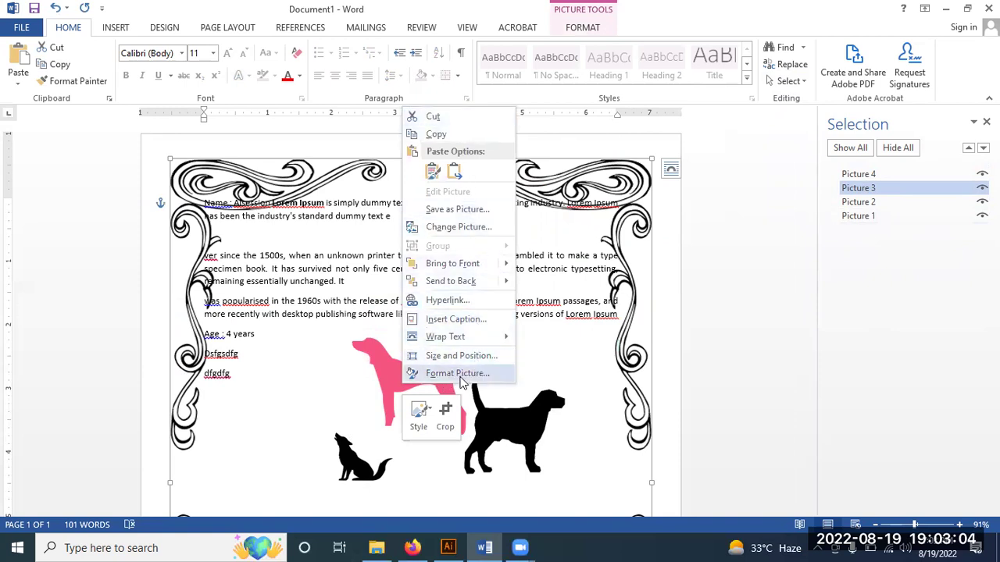
click(467, 373)
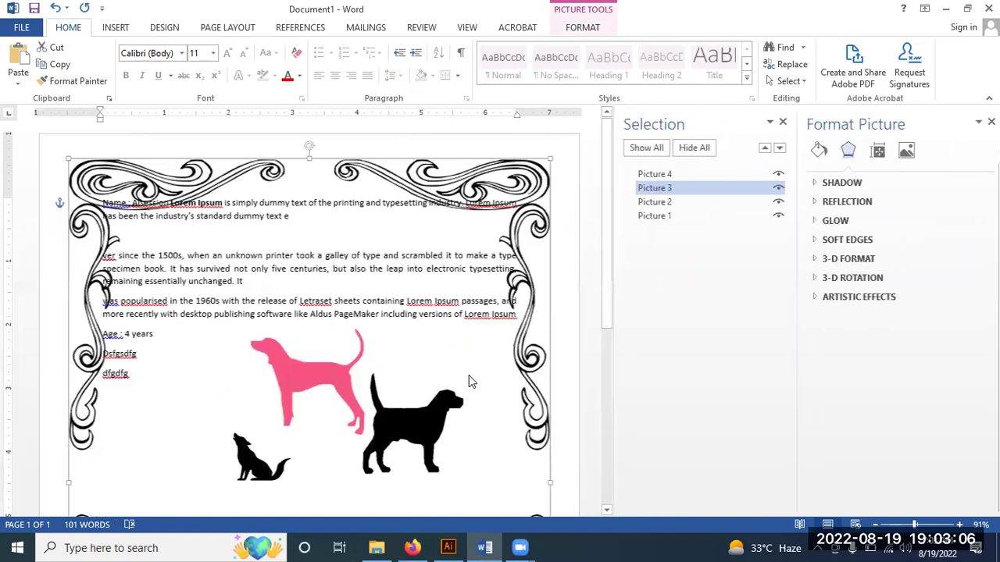
click(818, 184)
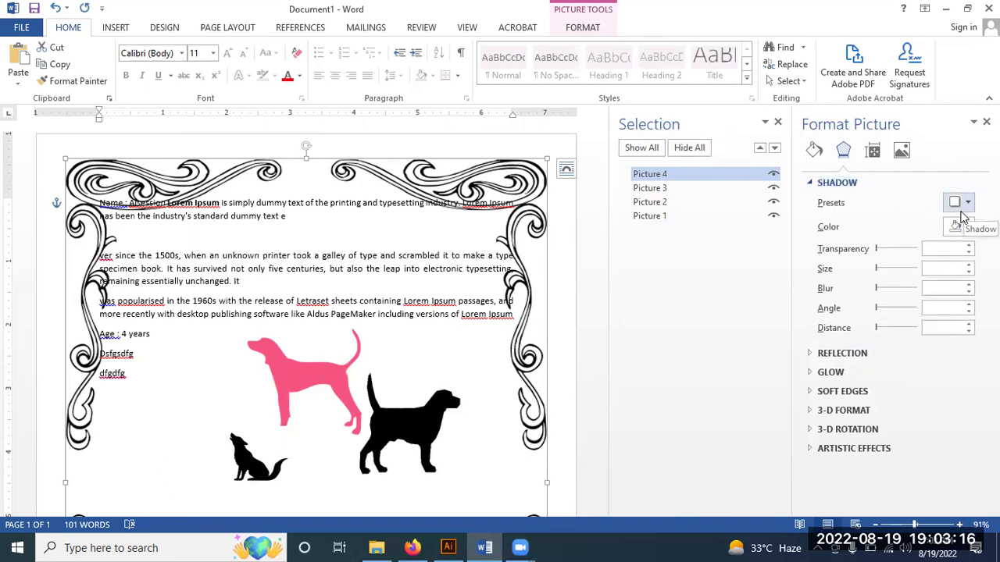
drag(884, 268, 883, 272)
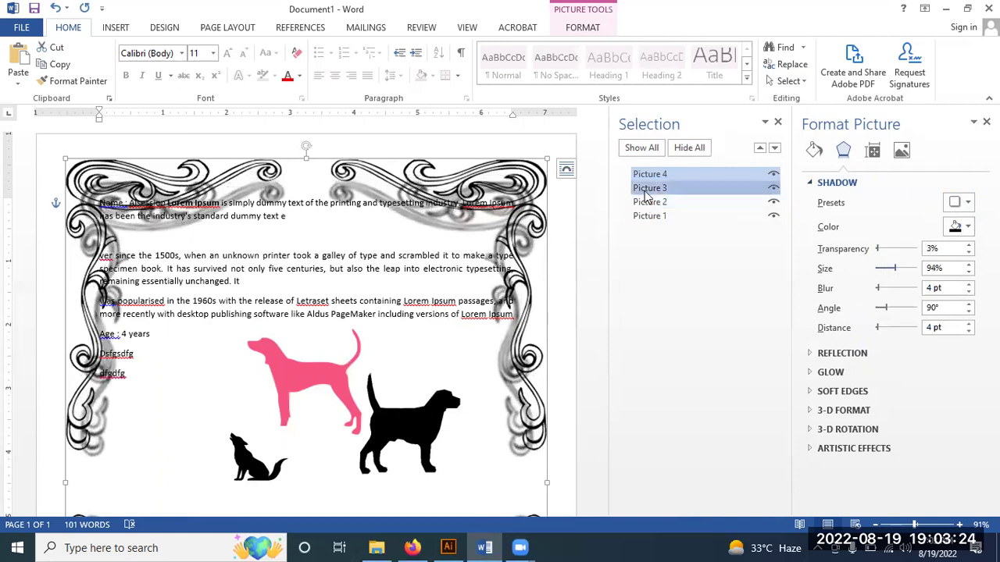
click(650, 188)
click(881, 248)
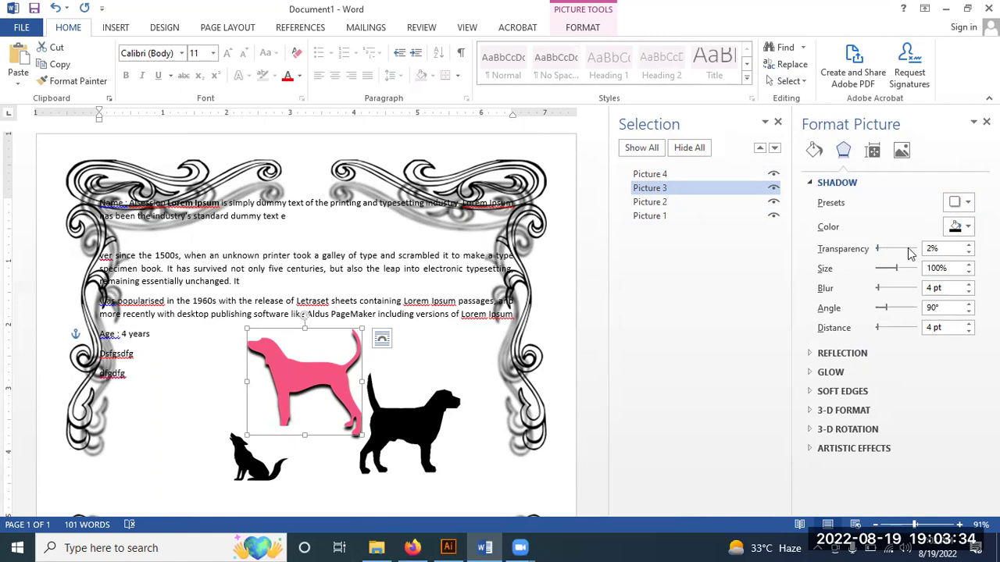
Step: Apply an Outer preset shadow to the pink dog
click(954, 227)
click(929, 287)
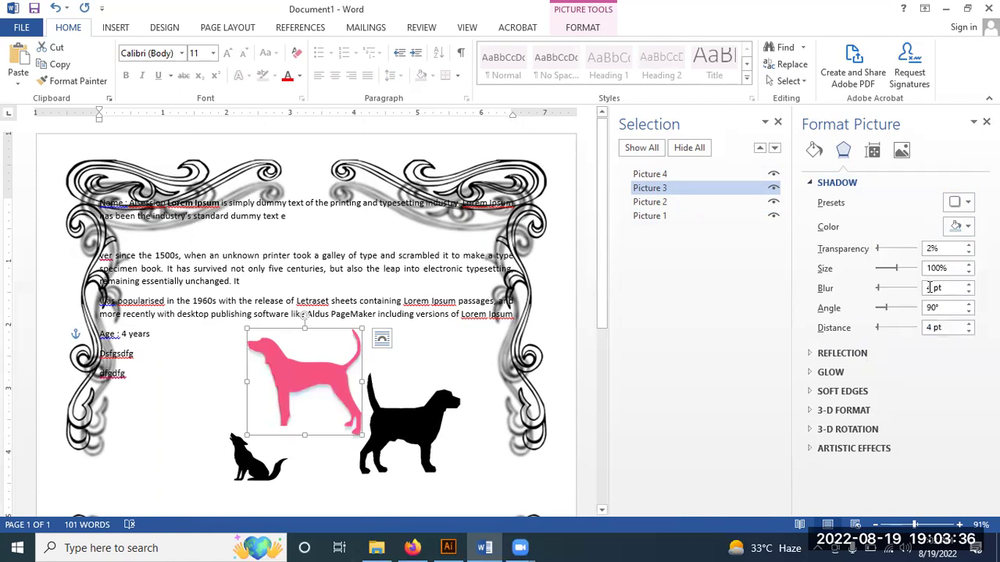
click(961, 203)
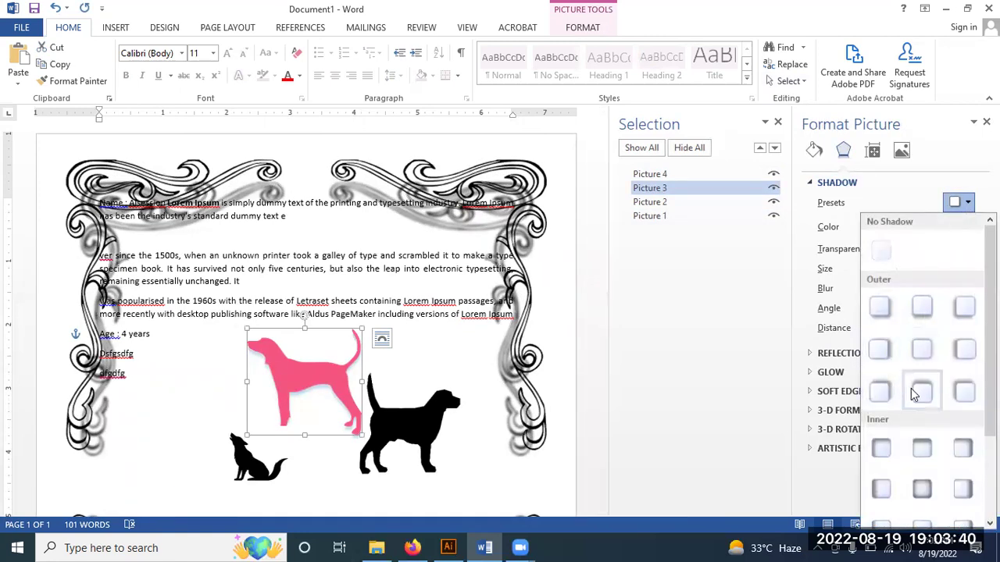
click(879, 391)
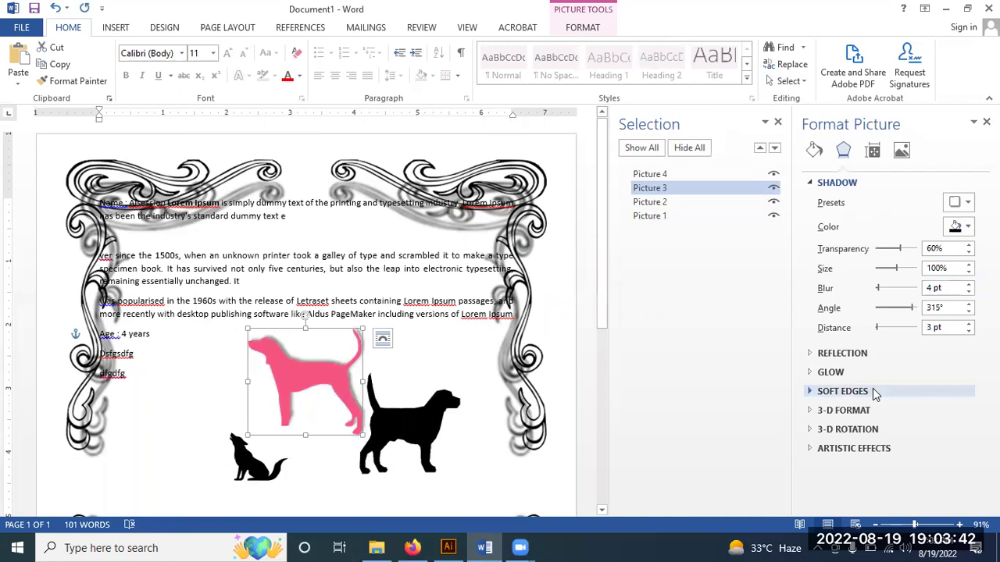
Step: Add a small reflection (Size 9%) beneath the pink dog
click(820, 354)
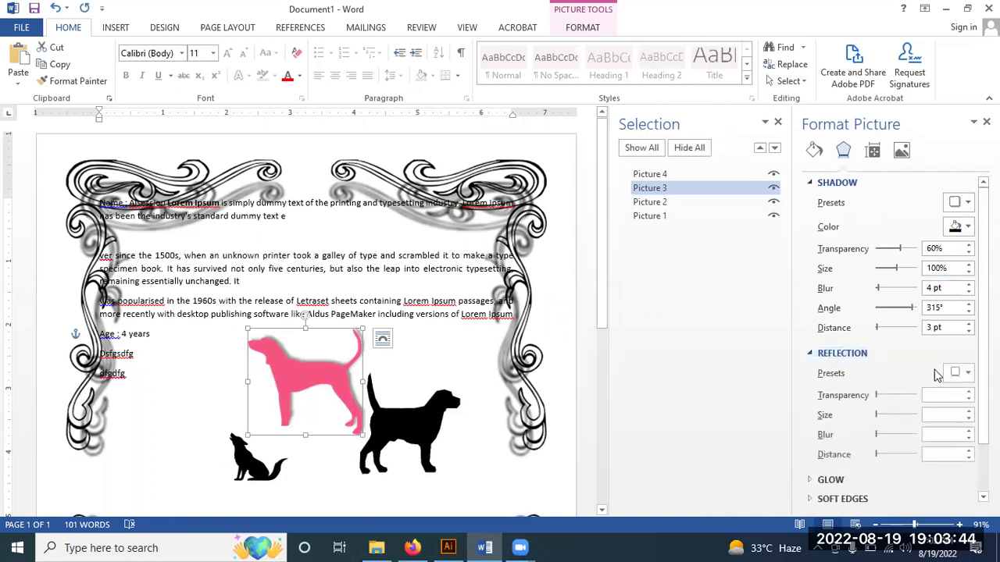
click(887, 397)
mouse_move(888, 397)
mouse_down()
mouse_move(877, 397)
mouse_move(878, 416)
mouse_up()
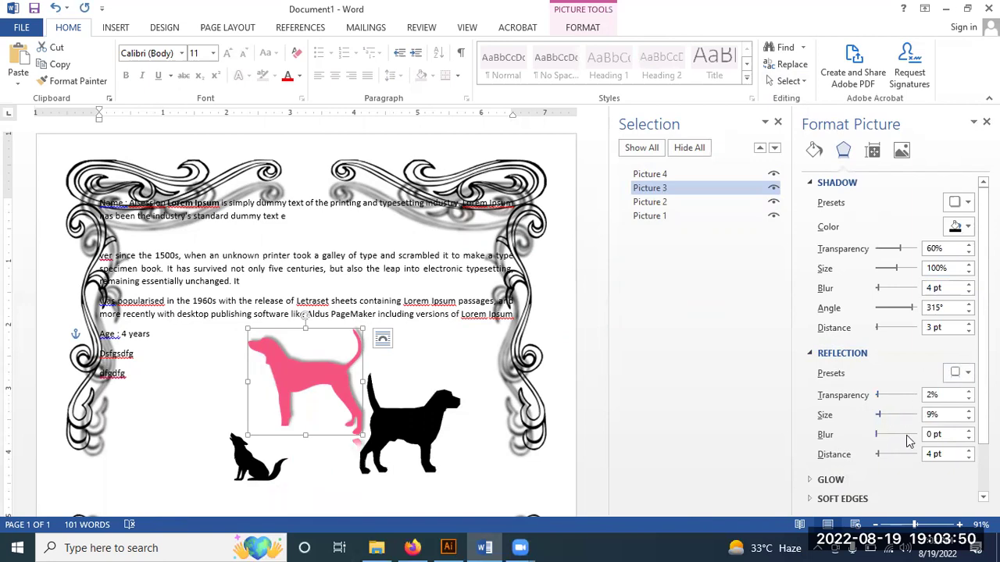
scroll(883, 402, down, 2)
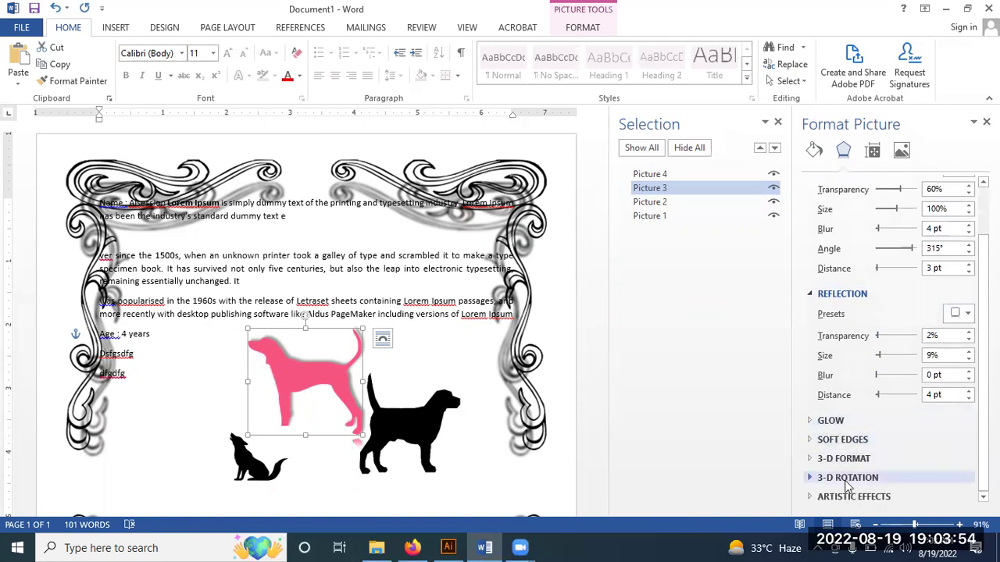
click(850, 497)
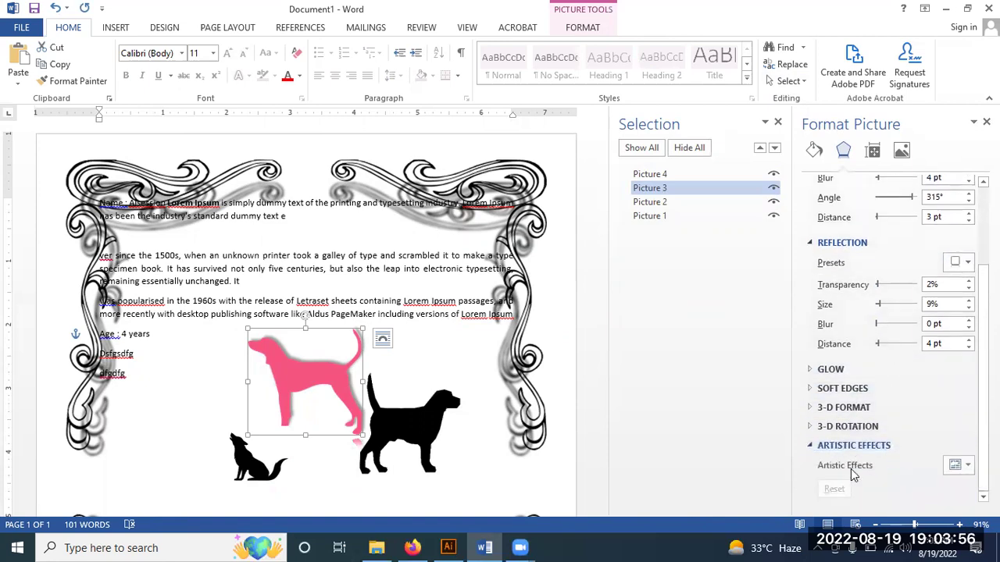
scroll(853, 469, up, 4)
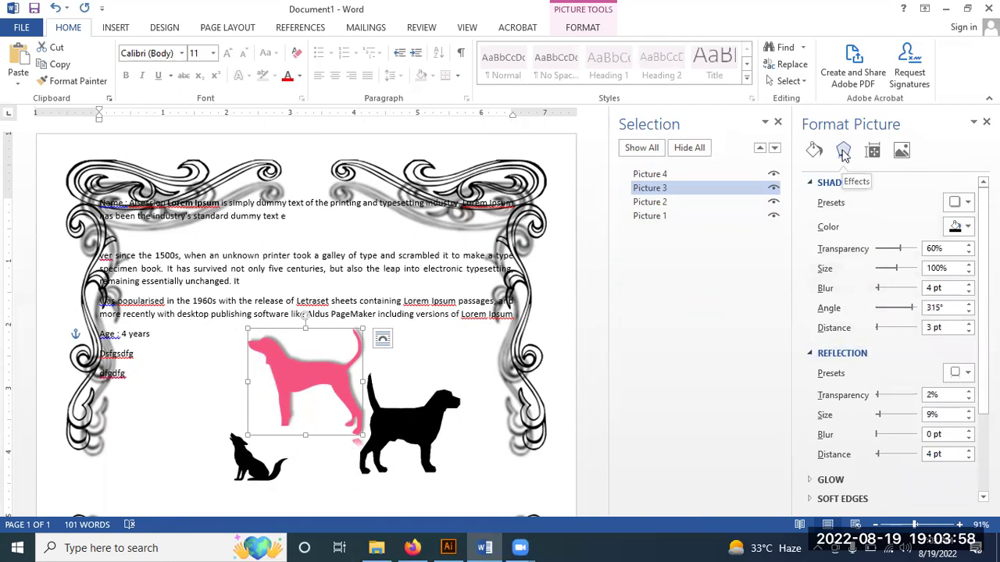
Step: Try several fills and outlines, leaving the pink dog with No fill and No line
click(814, 152)
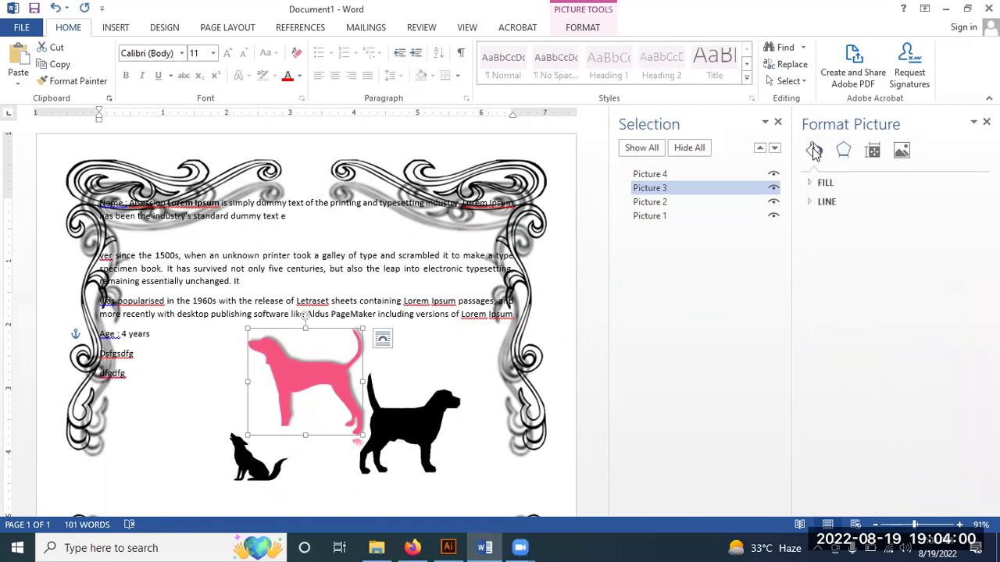
click(813, 184)
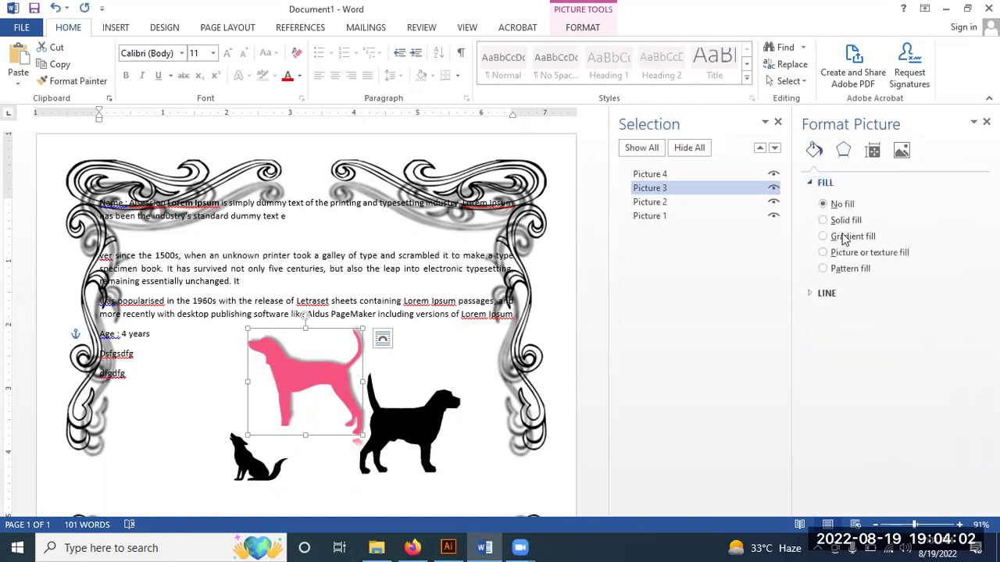
click(838, 221)
click(841, 236)
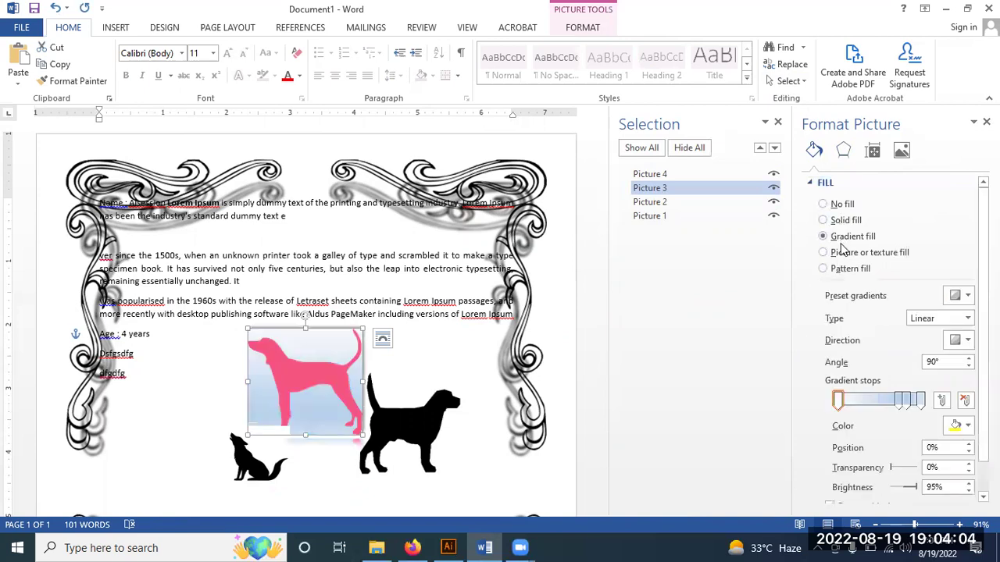
click(842, 255)
click(842, 269)
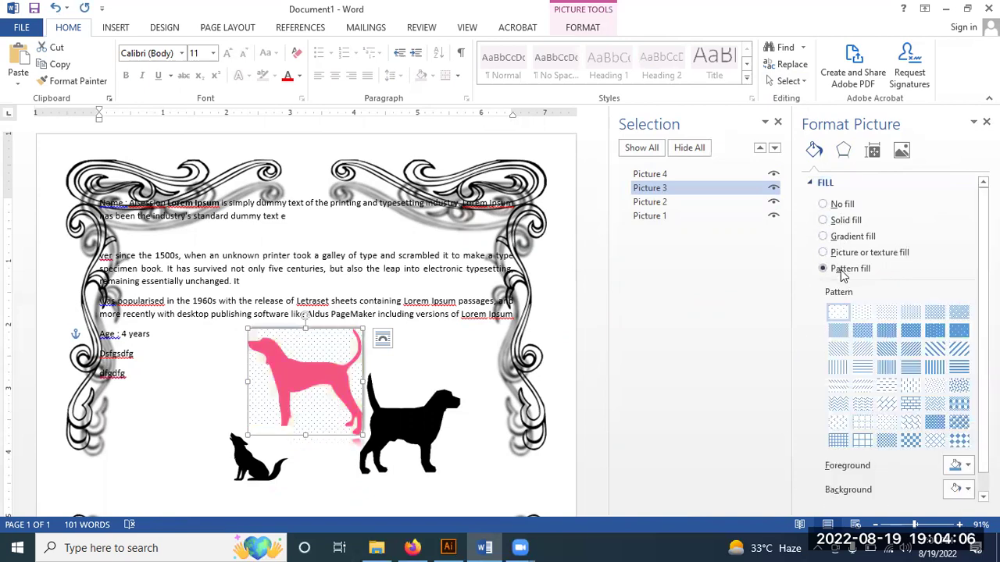
click(831, 204)
click(828, 294)
click(841, 346)
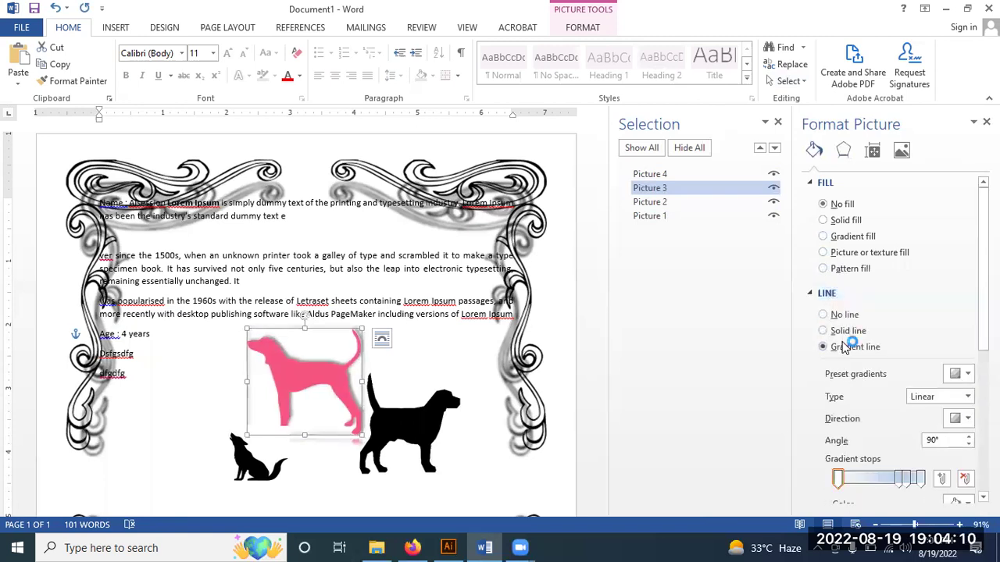
click(822, 314)
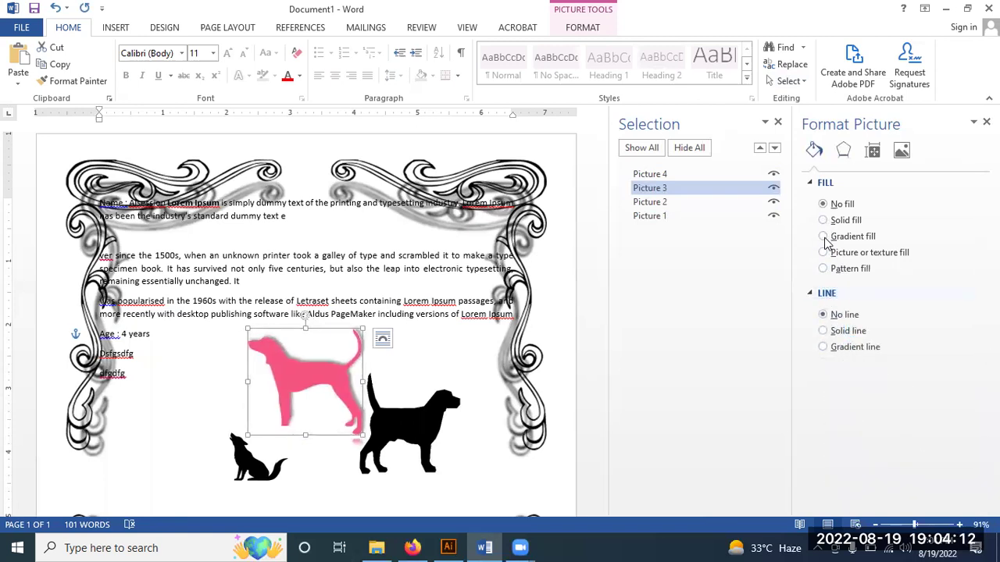
click(872, 152)
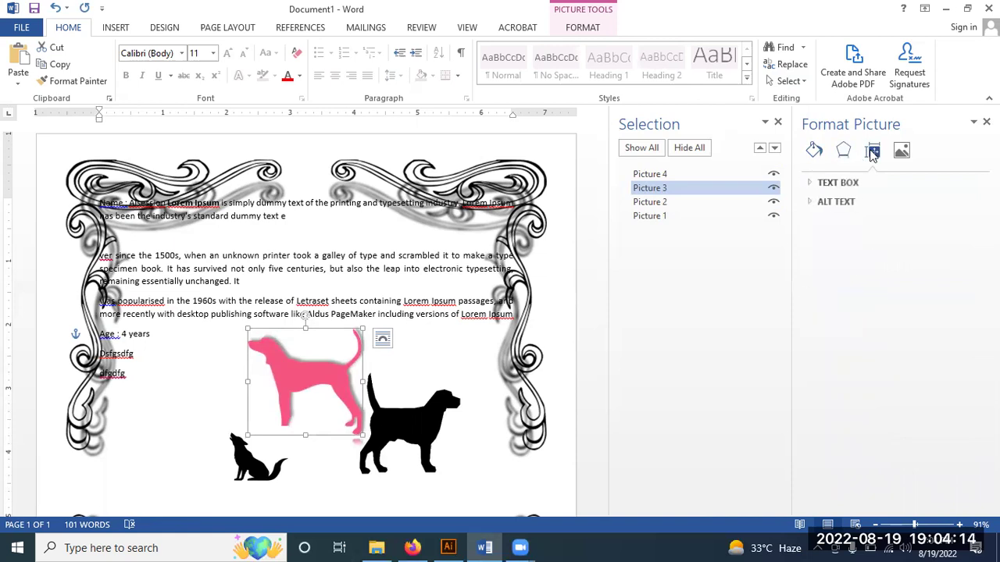
Step: Enter 'dog pink' as the pink dog's alt-text Title
click(816, 184)
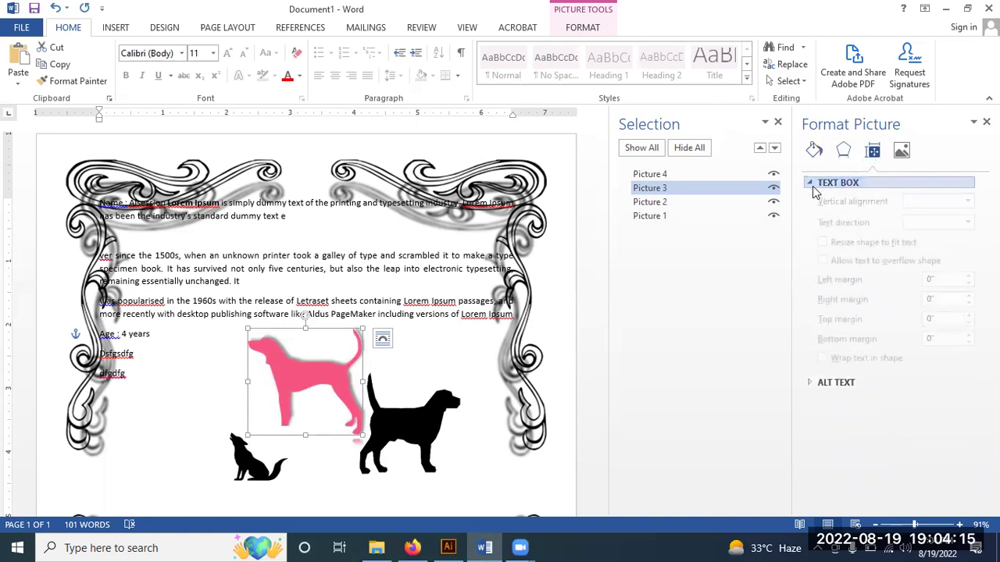
click(810, 382)
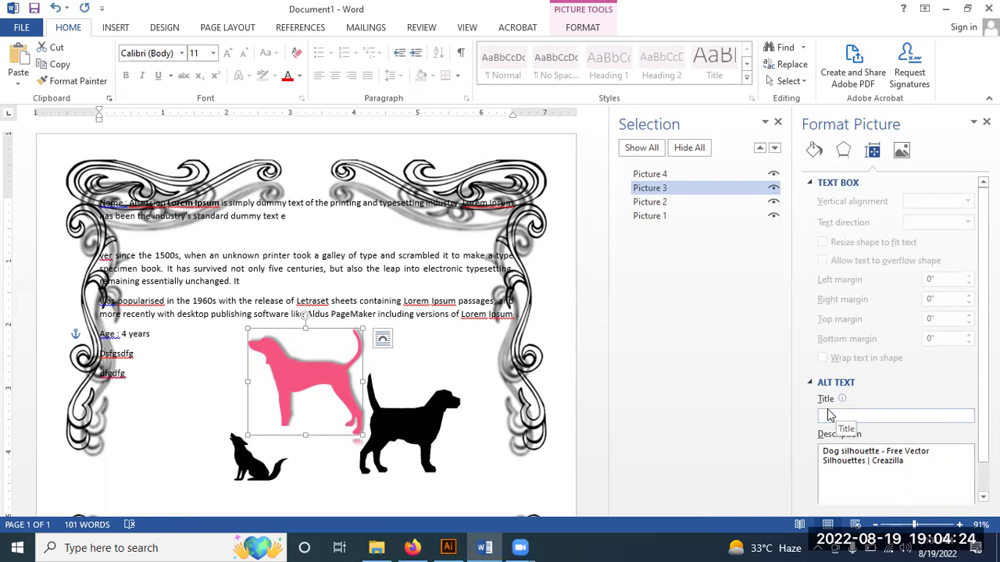
click(839, 413)
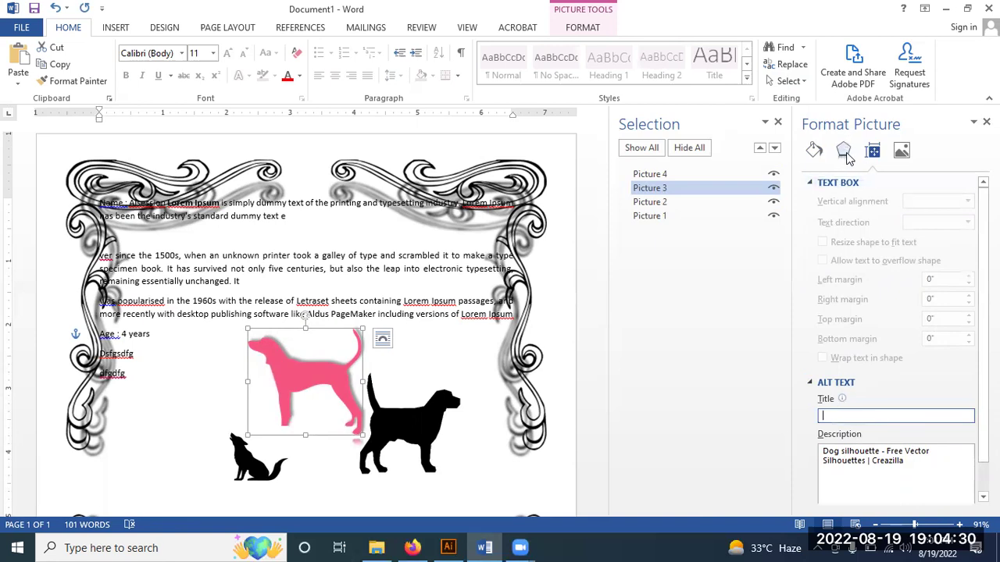
click(910, 154)
click(873, 150)
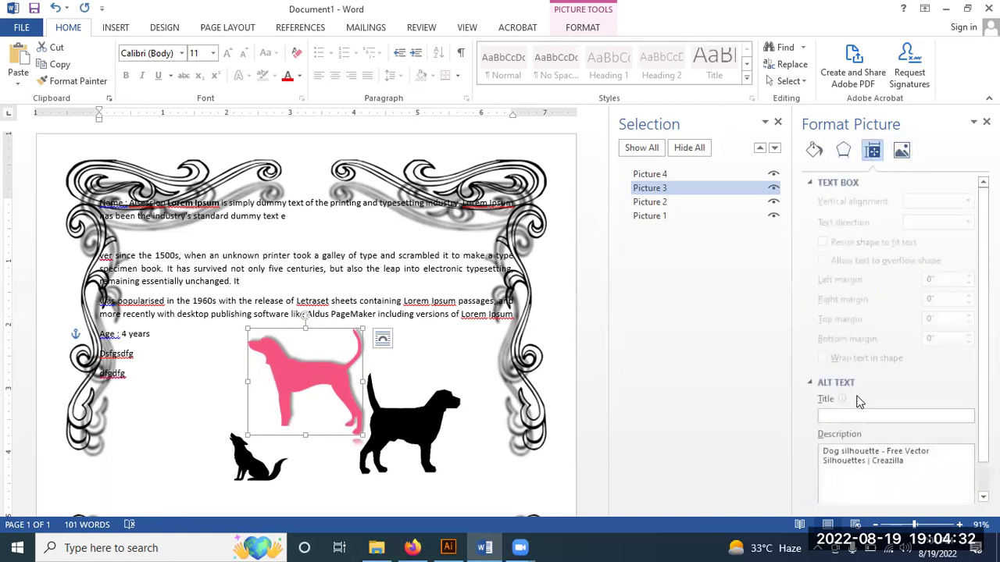
click(845, 416)
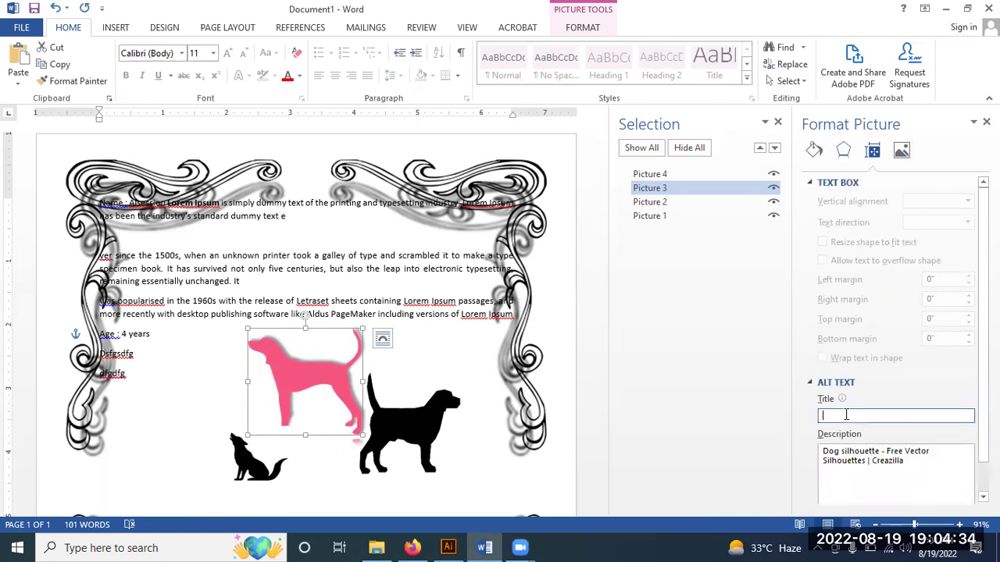
text(dog pink)
click(872, 482)
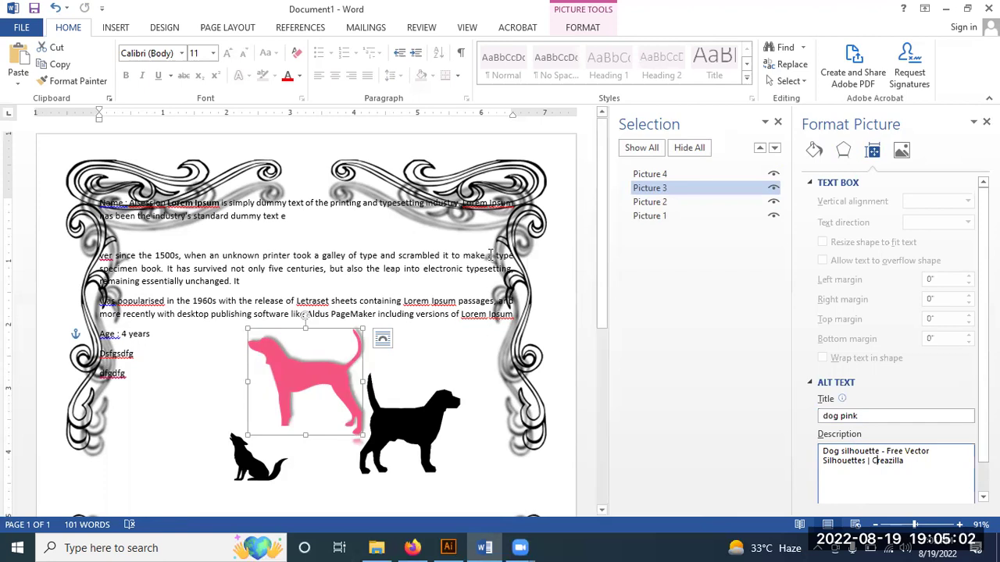
Step: Browse the picture corrections, colour and crop settings, then return to Effects
click(902, 151)
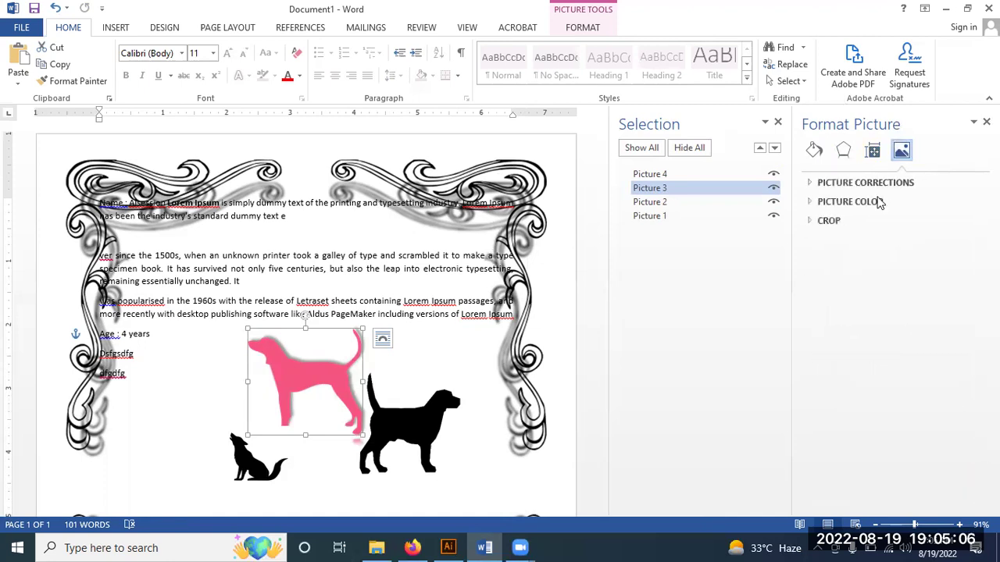
click(812, 183)
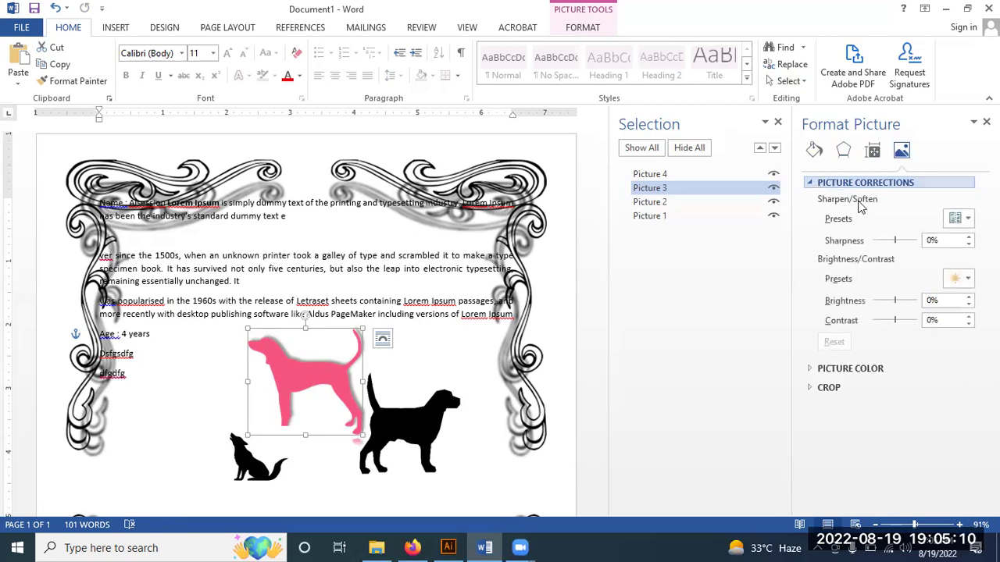
click(815, 370)
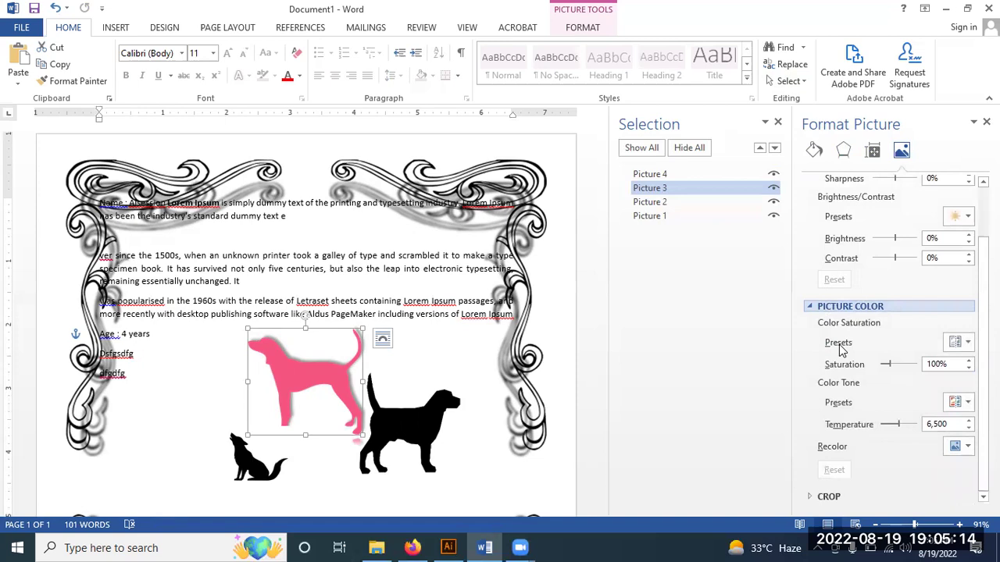
click(811, 499)
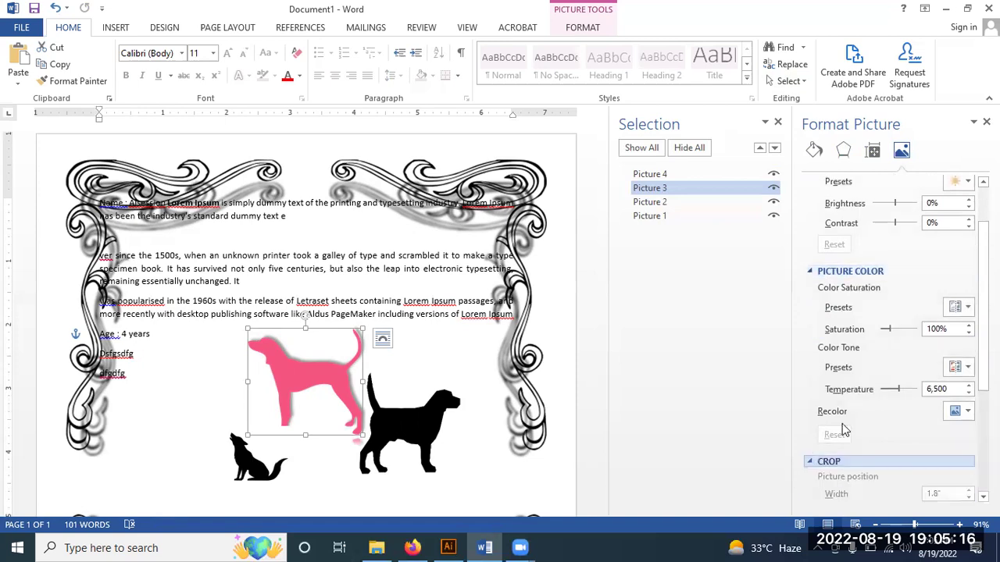
scroll(864, 469, up, 5)
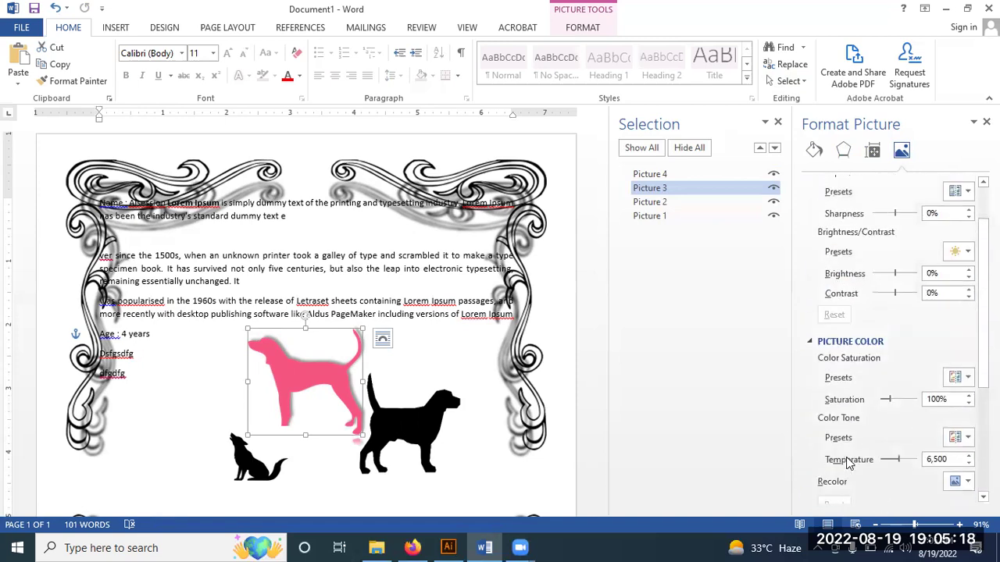
scroll(851, 464, up, 1)
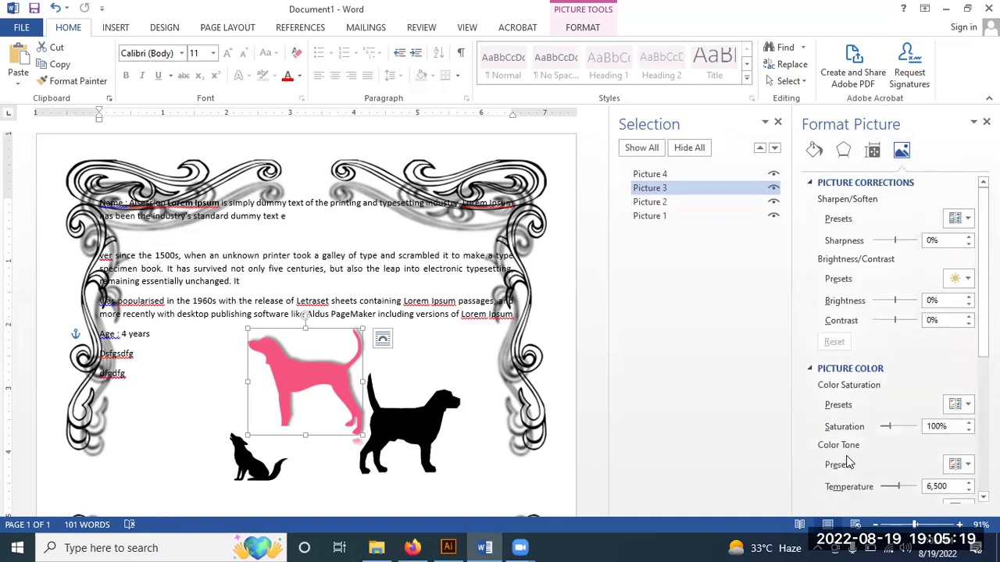
click(872, 151)
click(843, 151)
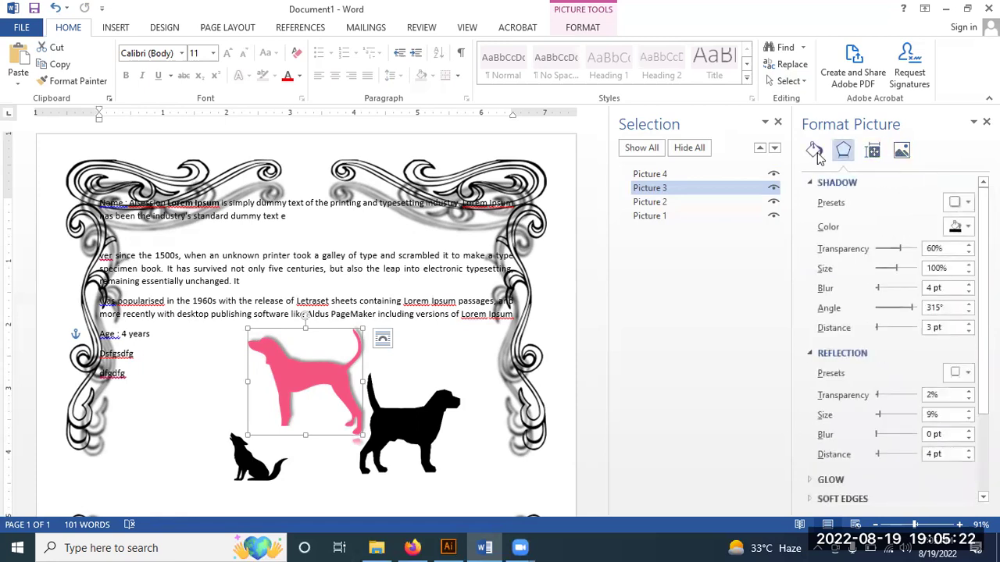
scroll(838, 231, down, 2)
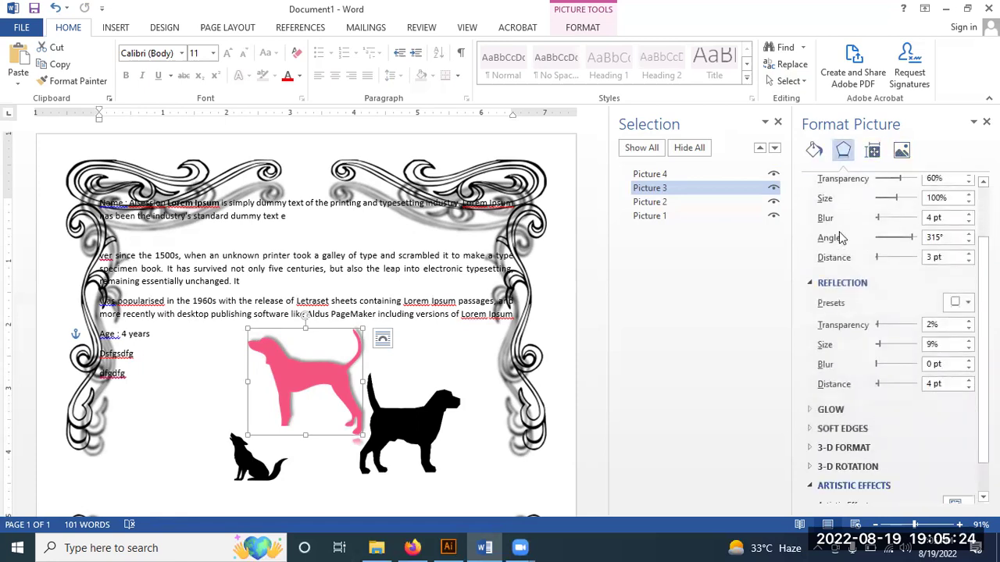
scroll(838, 237, down, 1)
Step: Add a 10 pt glow at 56% transparency to the pink dog and close the pane
click(812, 426)
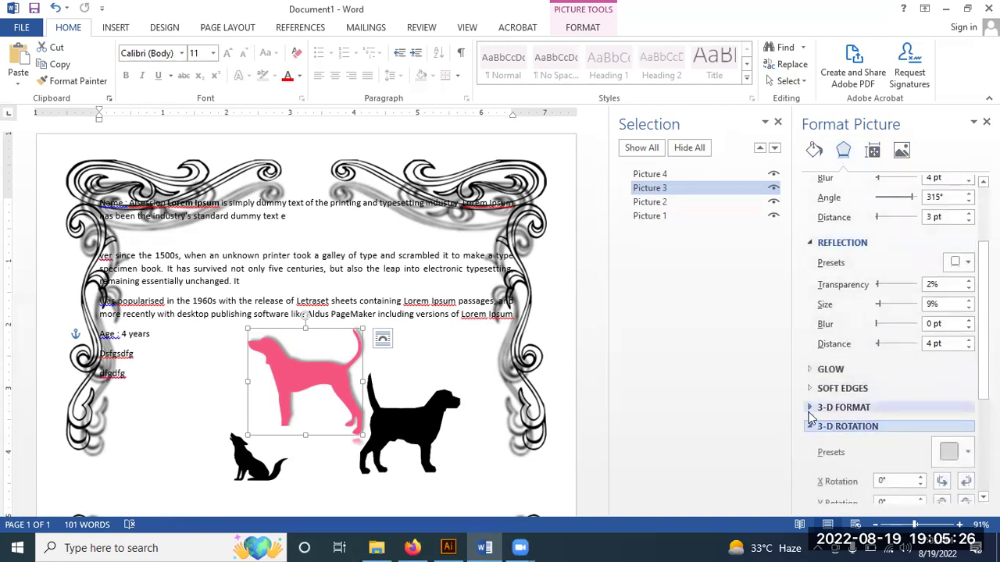
click(812, 407)
click(812, 389)
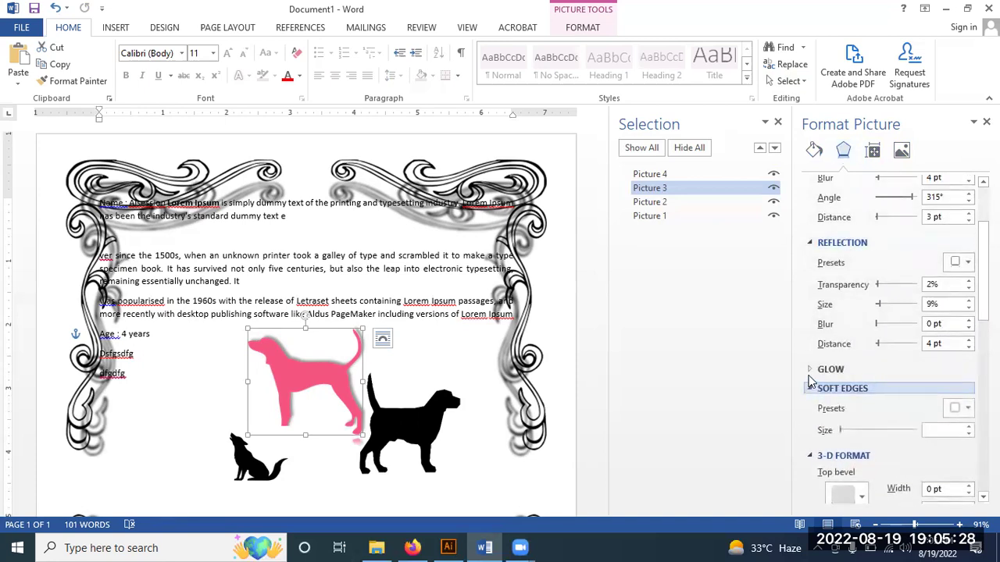
click(811, 370)
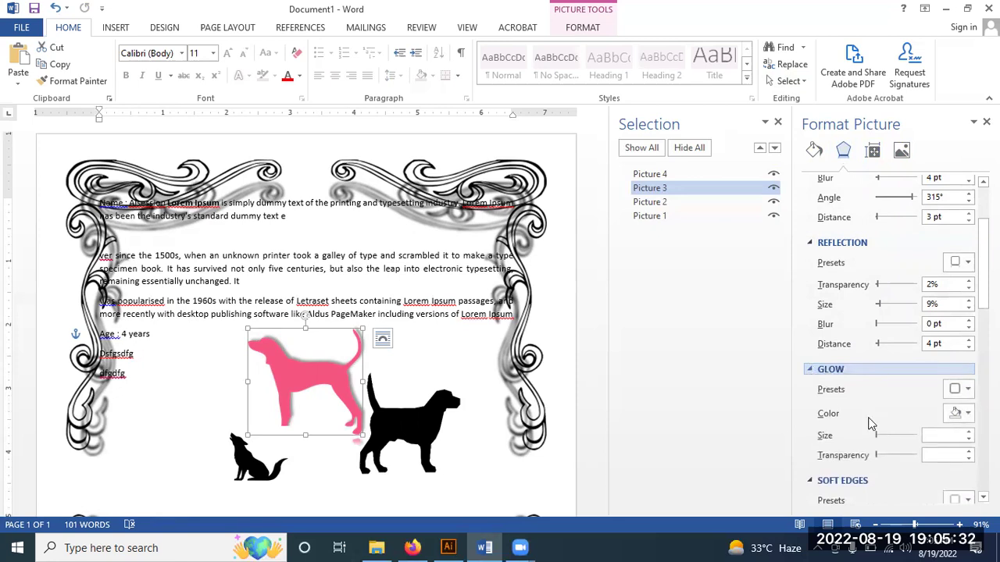
click(875, 456)
drag(890, 461, 898, 456)
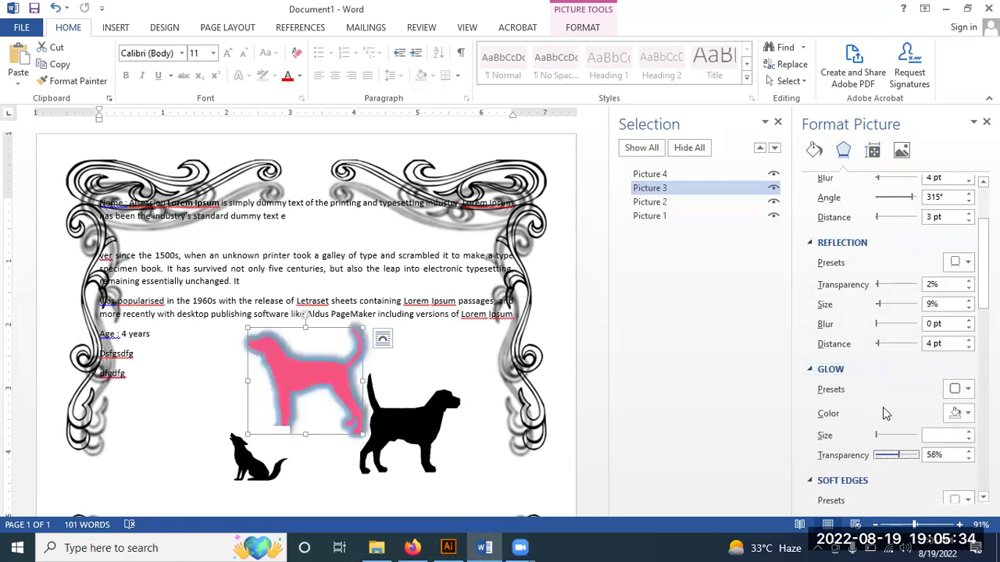
click(812, 153)
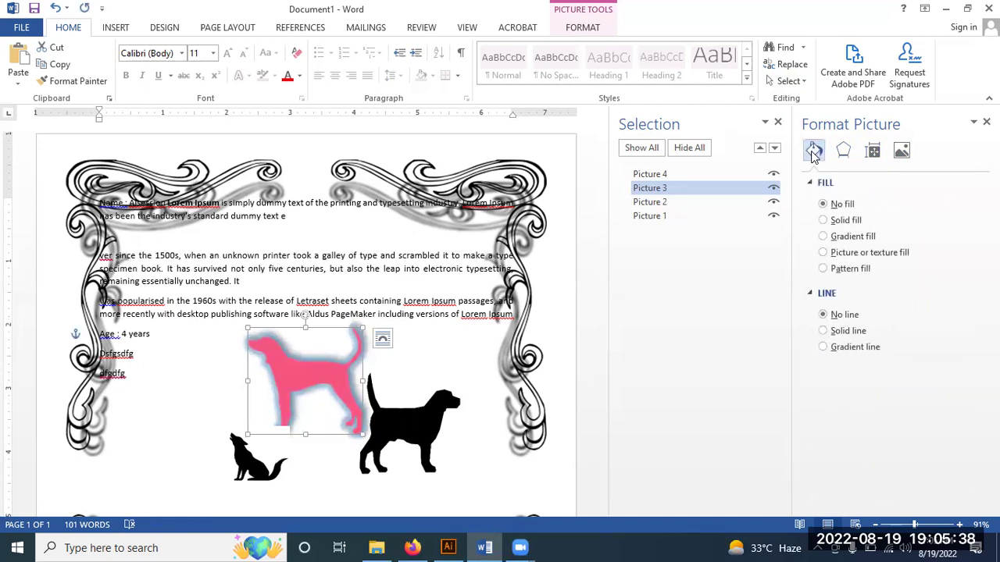
click(986, 122)
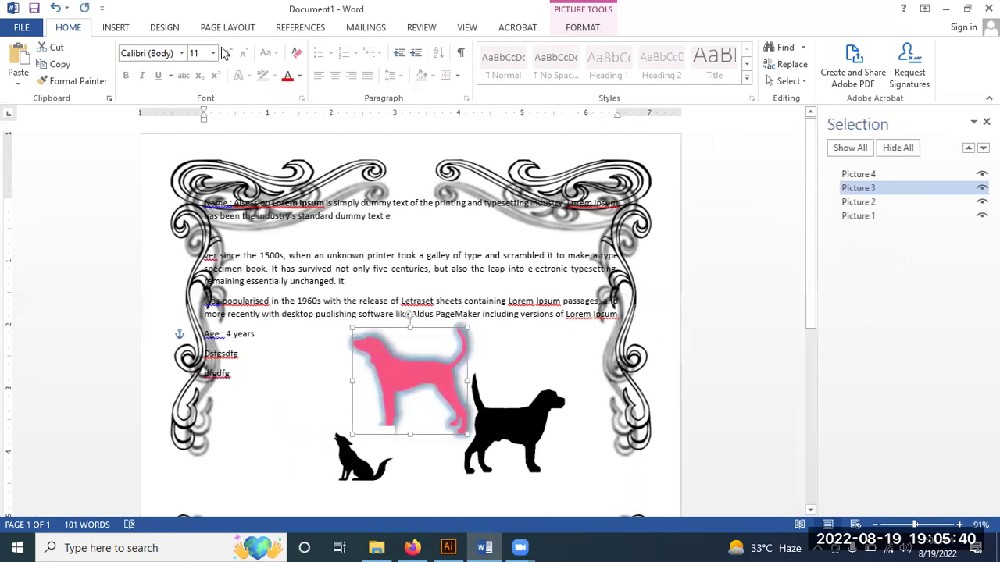
right_click(406, 375)
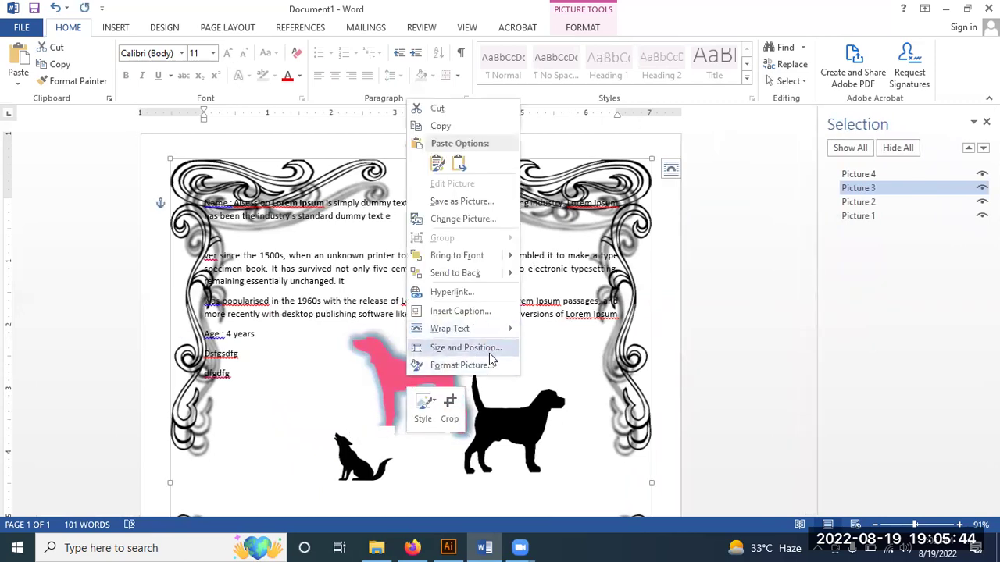
click(487, 352)
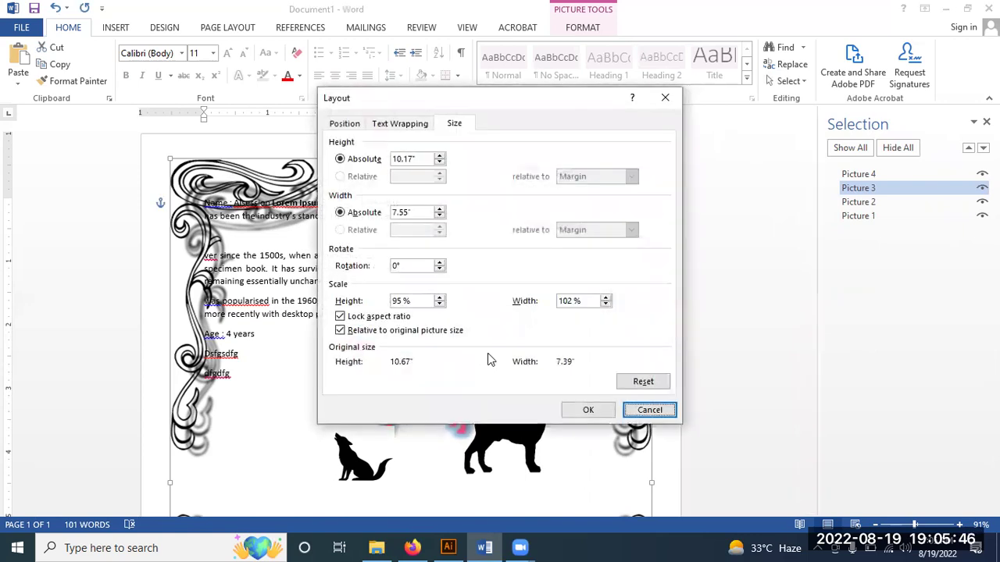
click(344, 125)
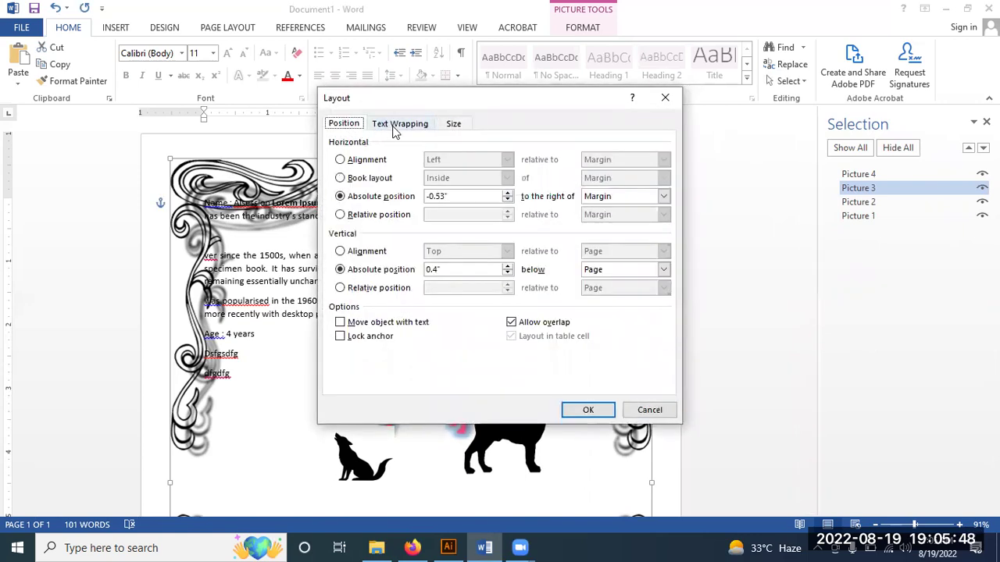
click(396, 127)
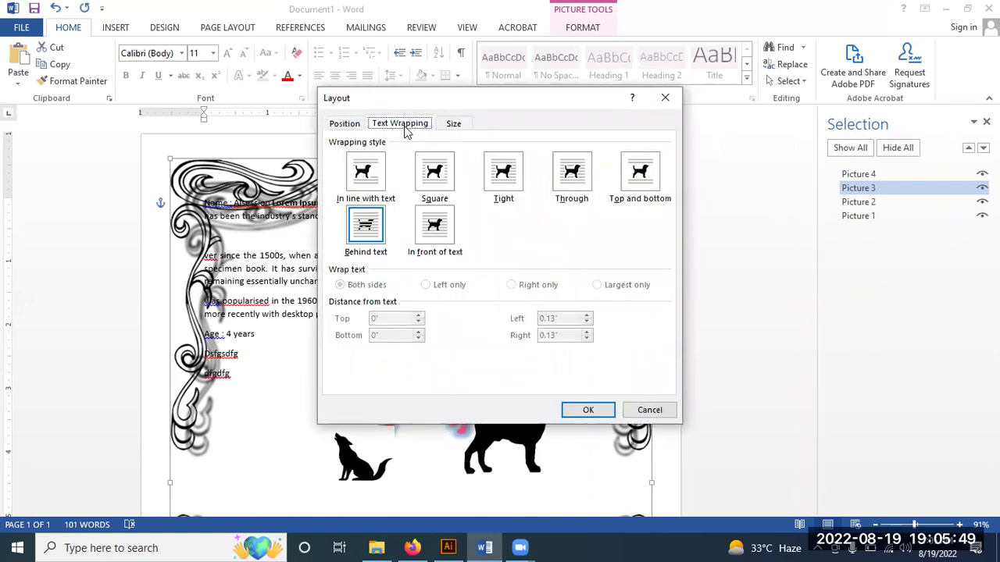
click(454, 127)
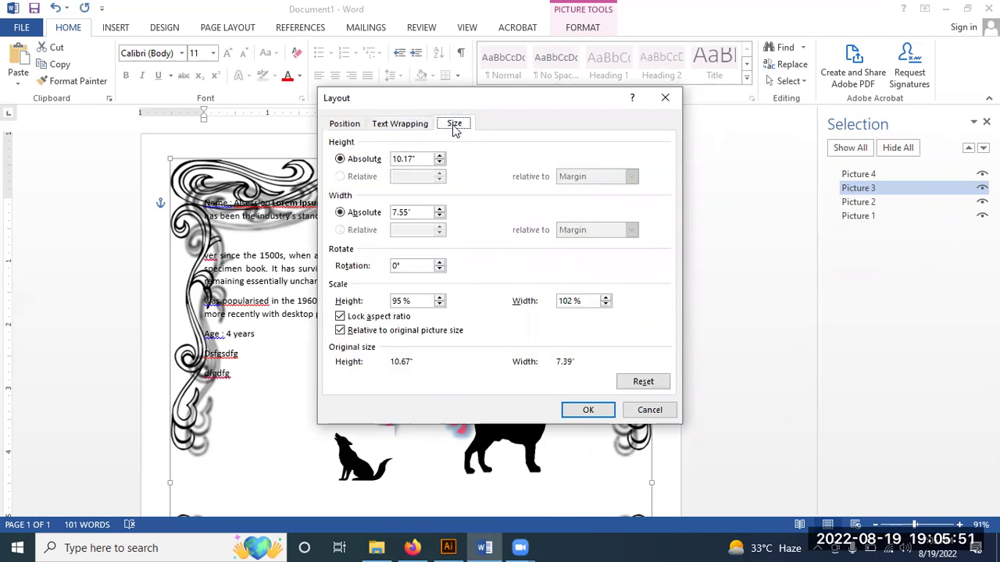
click(634, 419)
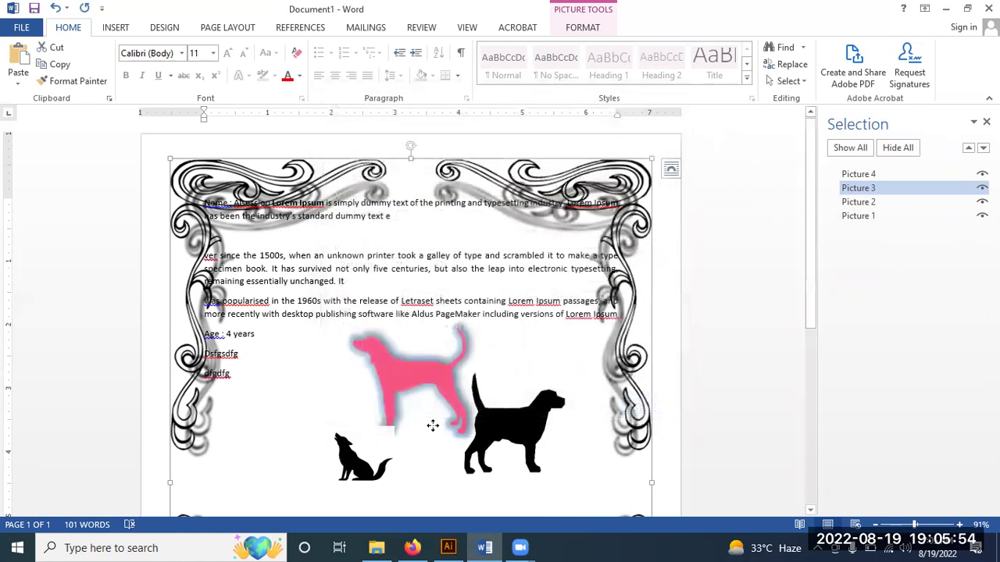
right_click(433, 425)
mouse_move(470, 383)
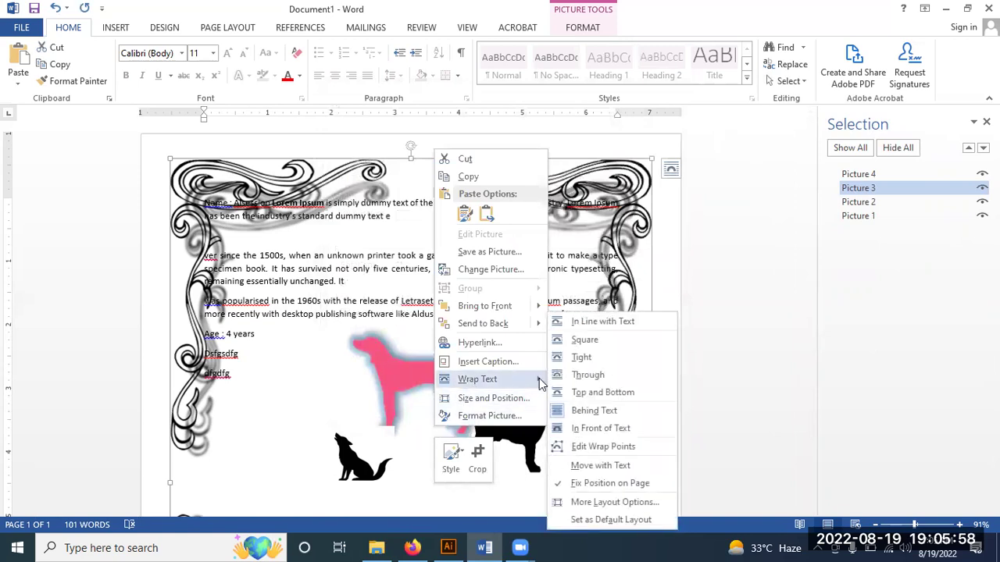
click(615, 502)
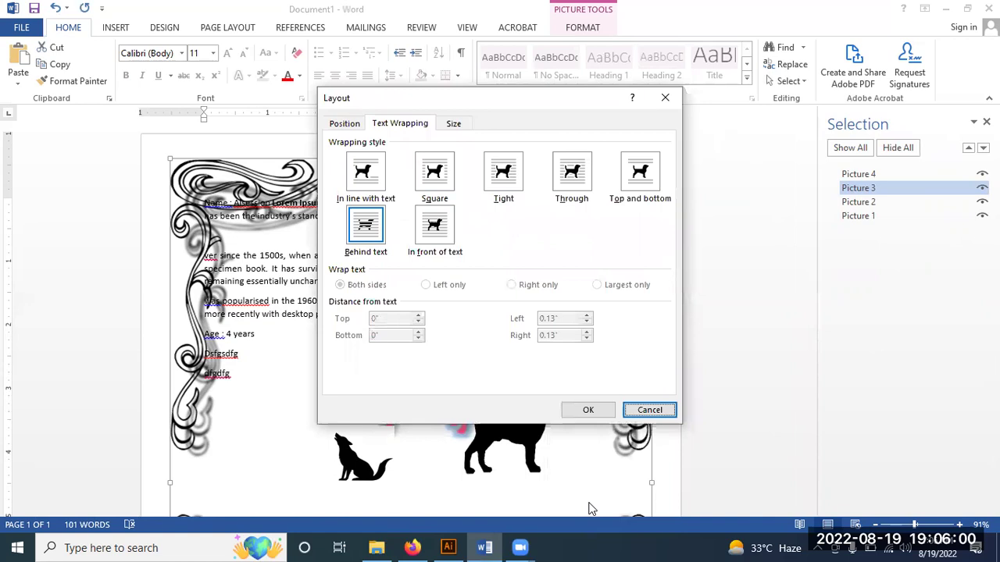
click(649, 411)
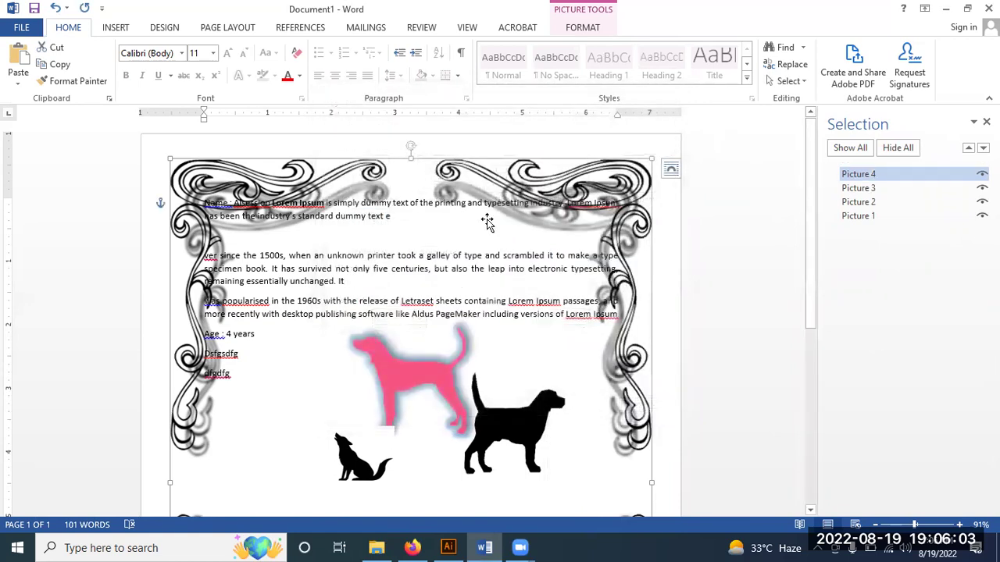
Step: Select the border picture and switch to the Picture Tools FORMAT tab
right_click(442, 345)
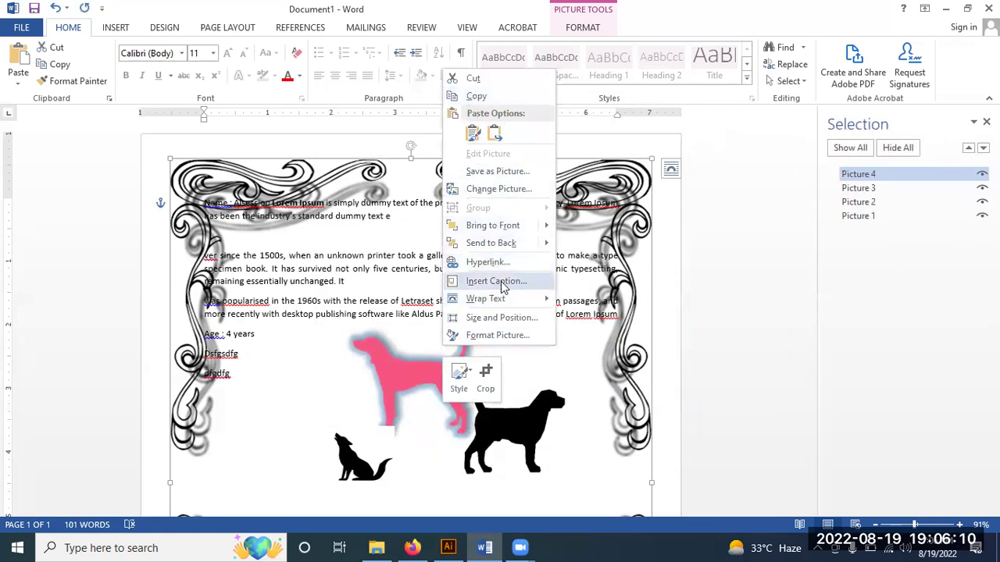
click(410, 373)
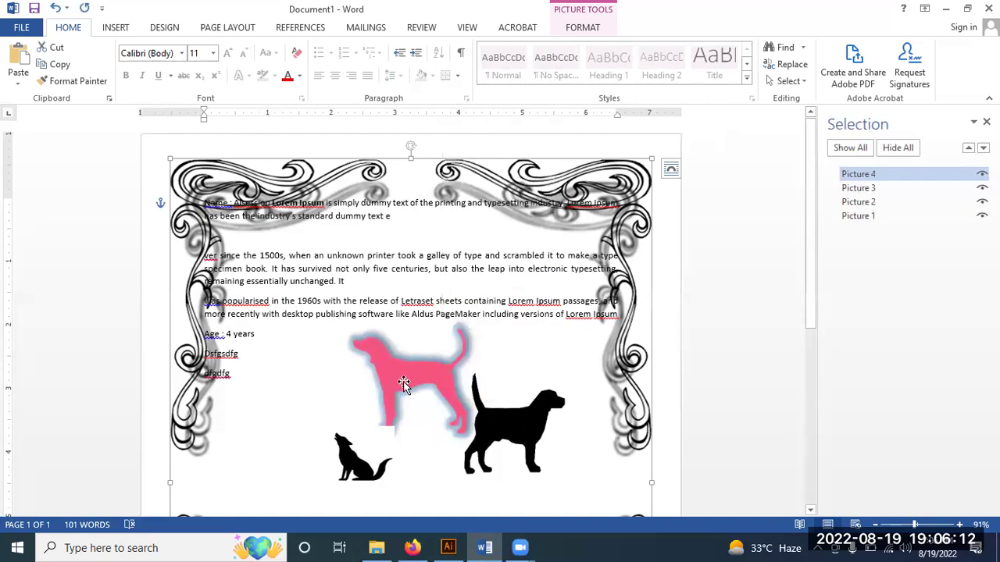
click(574, 30)
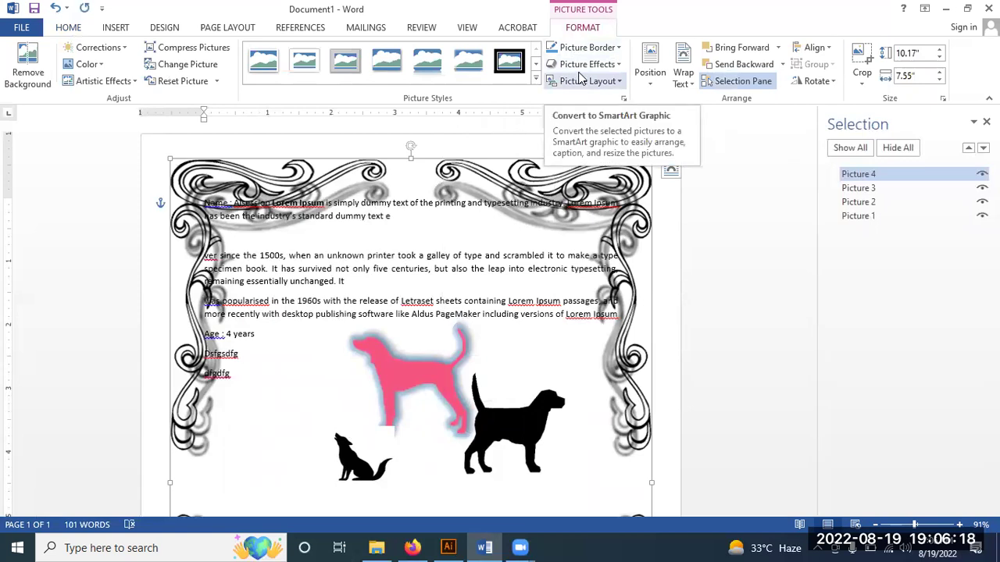
Step: Browse the border picture's Corrections and Color presets, then open Picture Color Options in the Format Picture pane
click(125, 47)
click(126, 47)
click(103, 65)
click(103, 65)
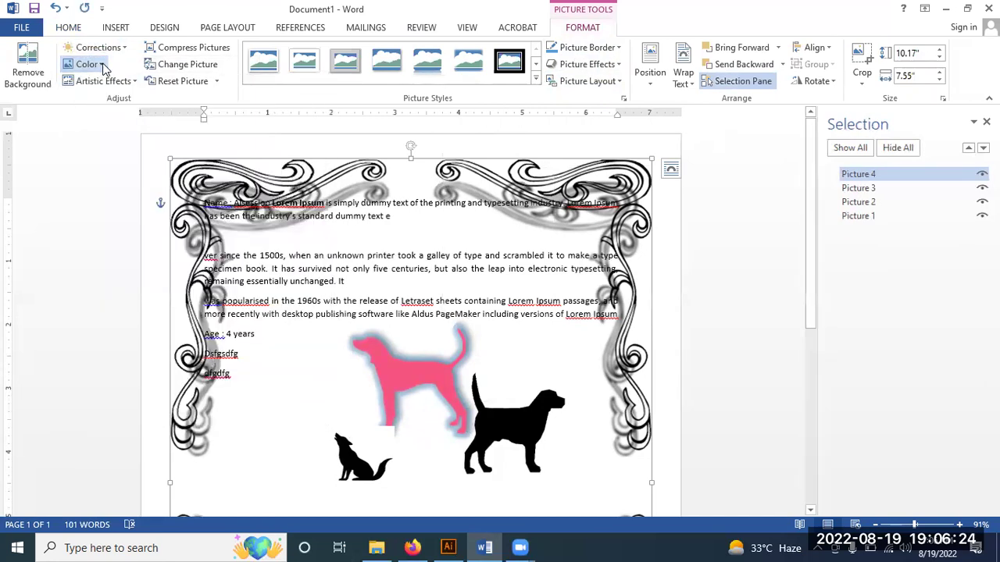
click(103, 65)
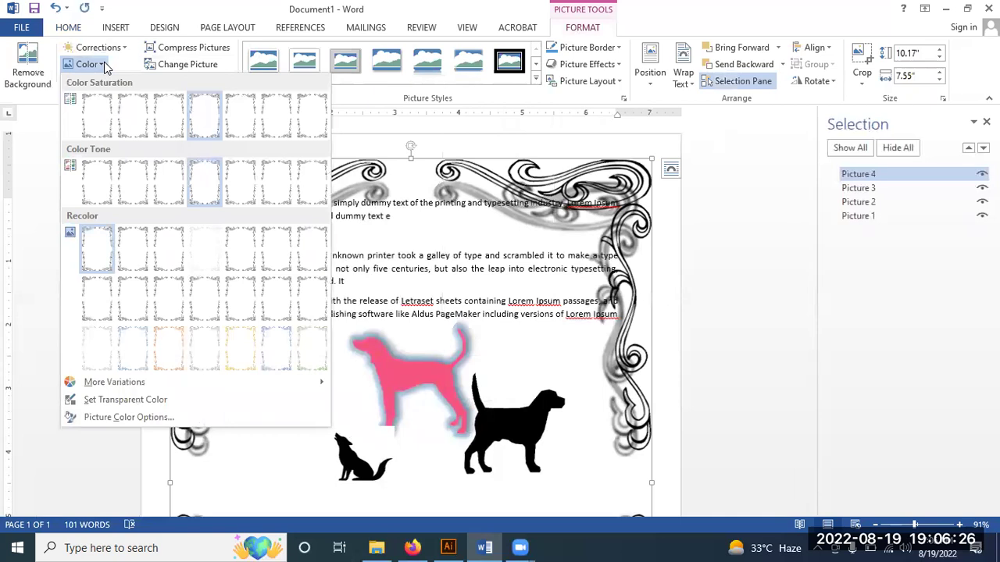
click(103, 62)
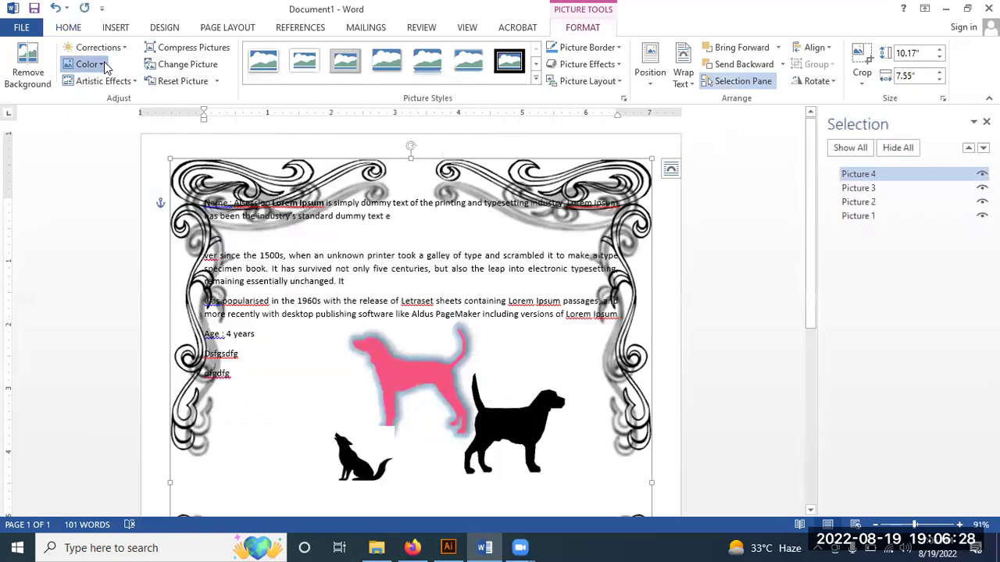
click(103, 63)
click(117, 417)
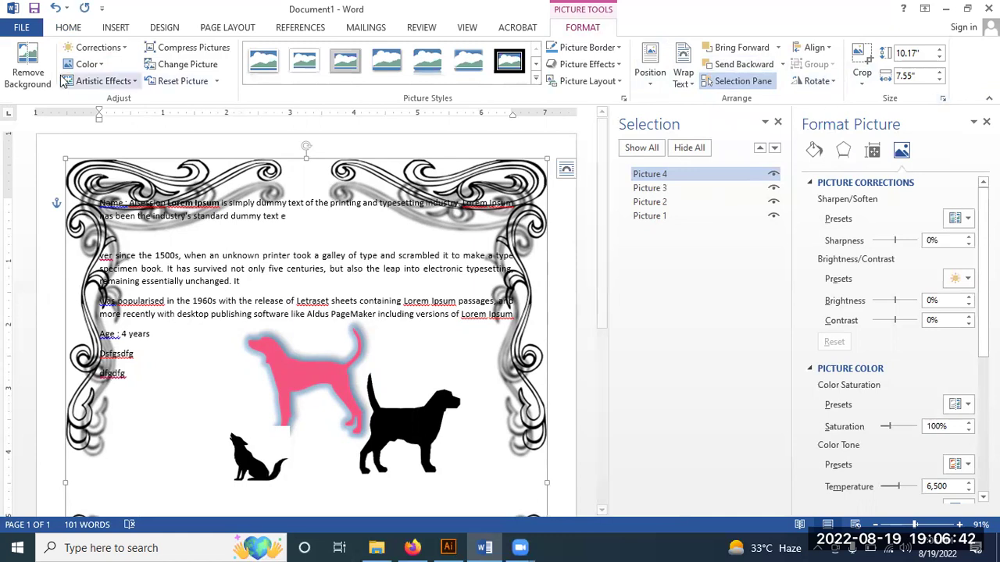
Step: Switch back to the Home ribbon, leaving the Format Picture pane open
click(66, 35)
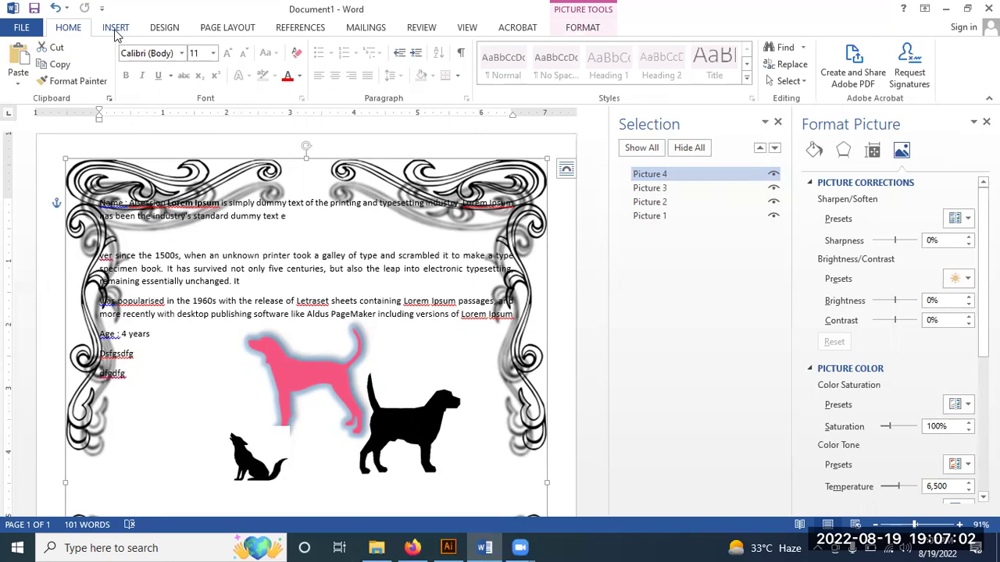
click(116, 31)
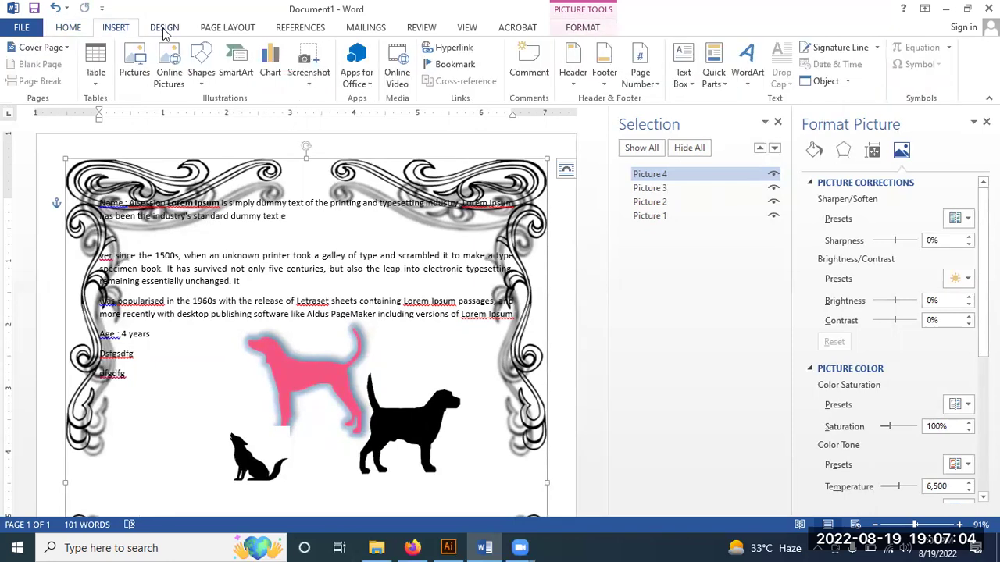
click(164, 32)
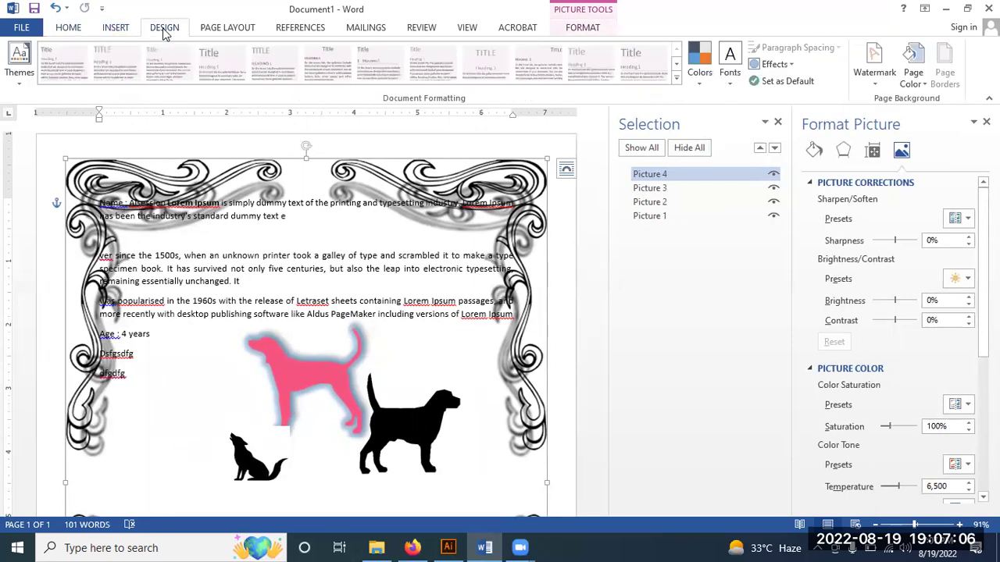
click(790, 65)
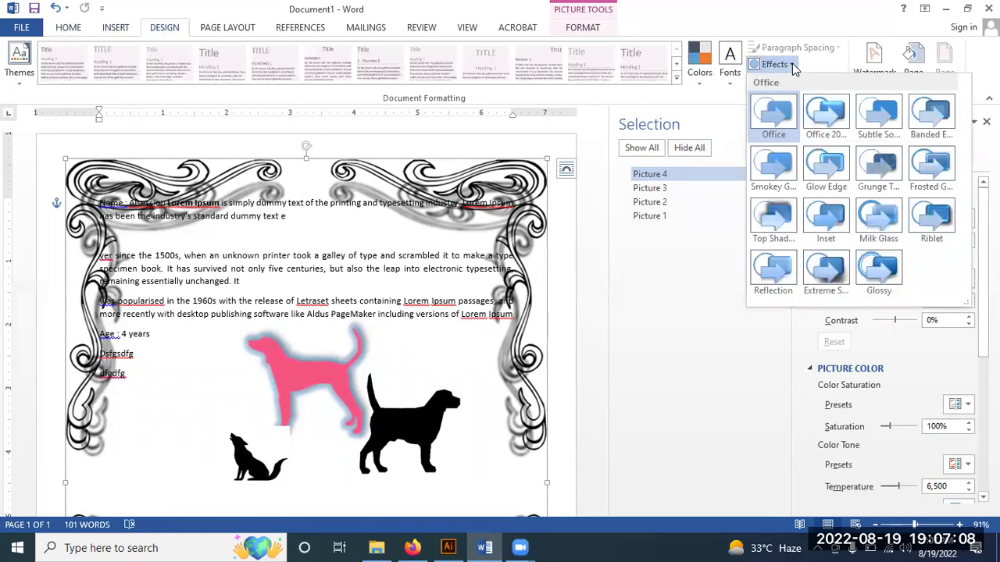
click(791, 66)
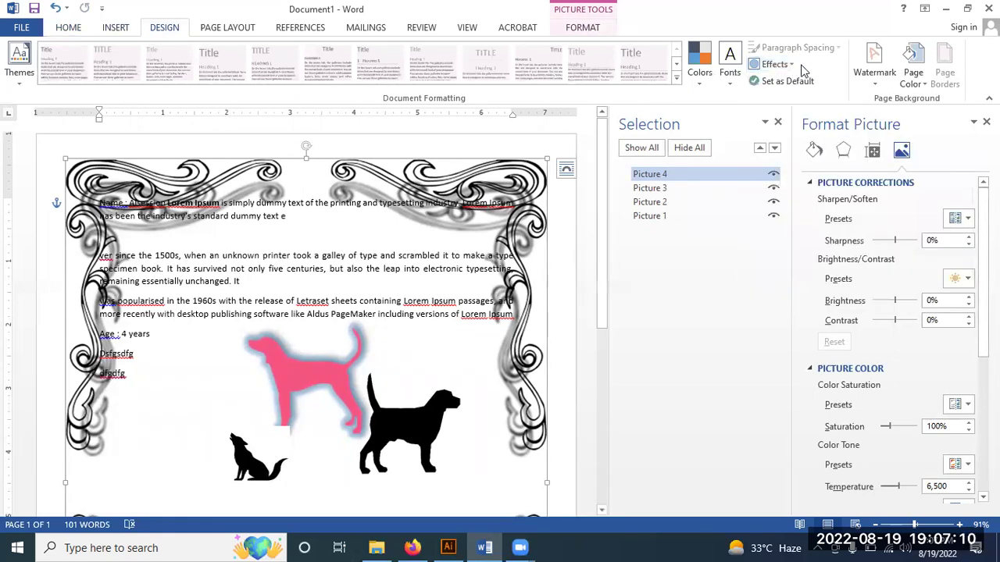
click(929, 84)
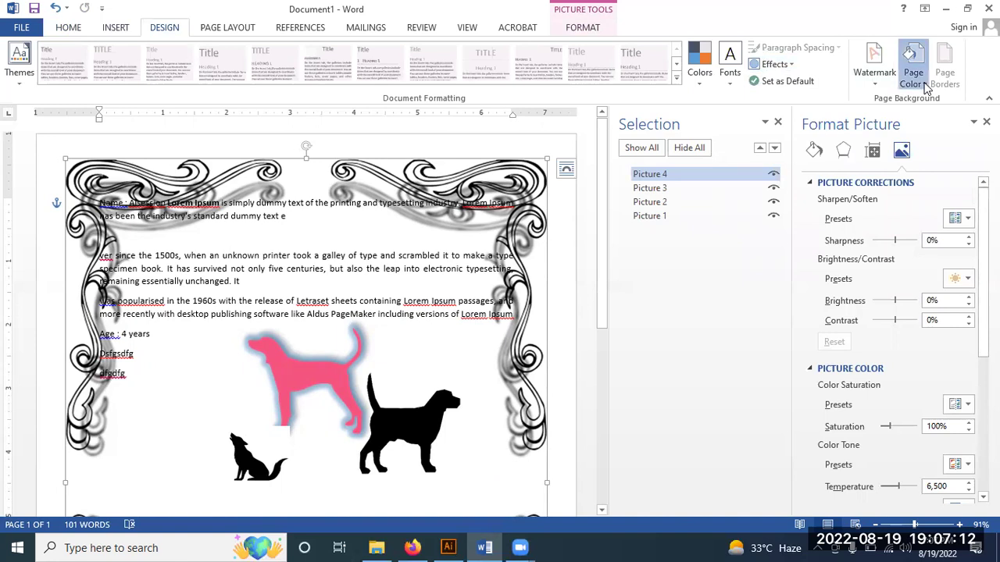
click(931, 86)
click(929, 84)
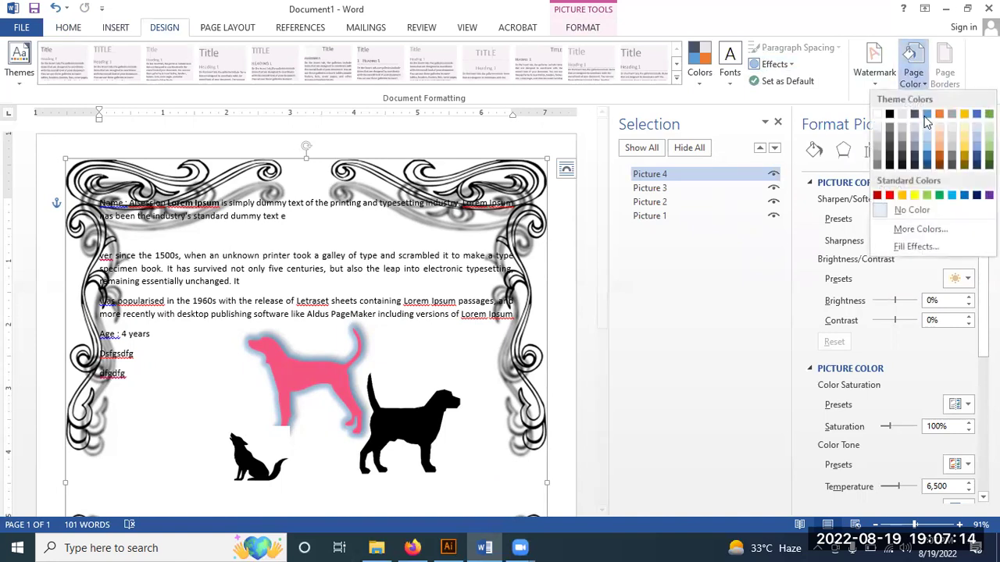
click(944, 250)
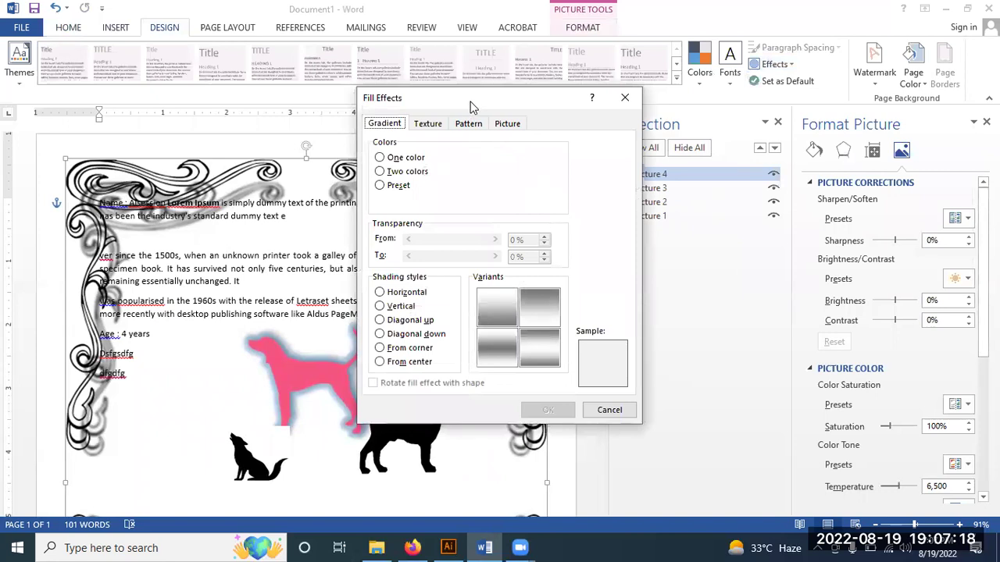
drag(472, 106, 686, 122)
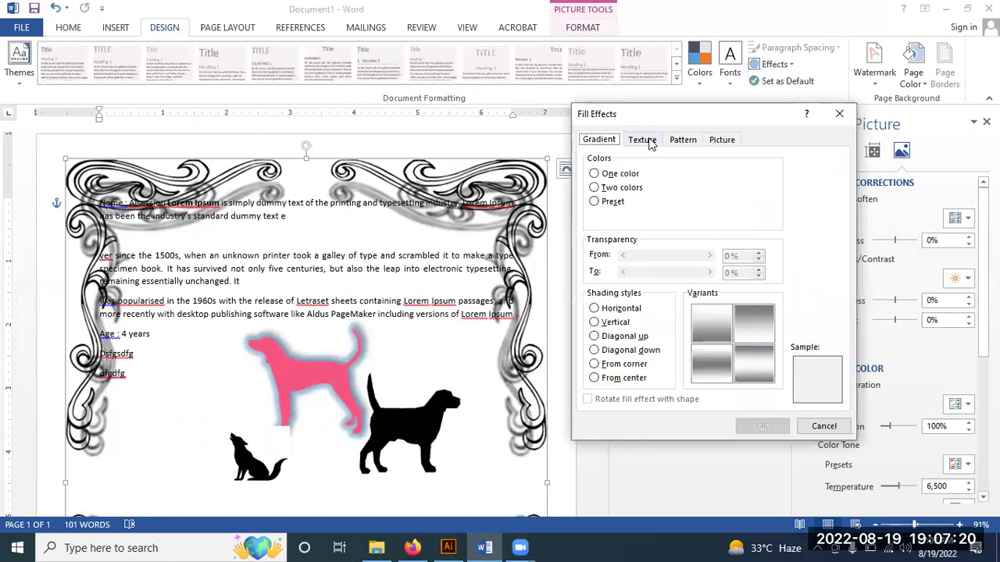
click(649, 141)
click(679, 141)
click(720, 143)
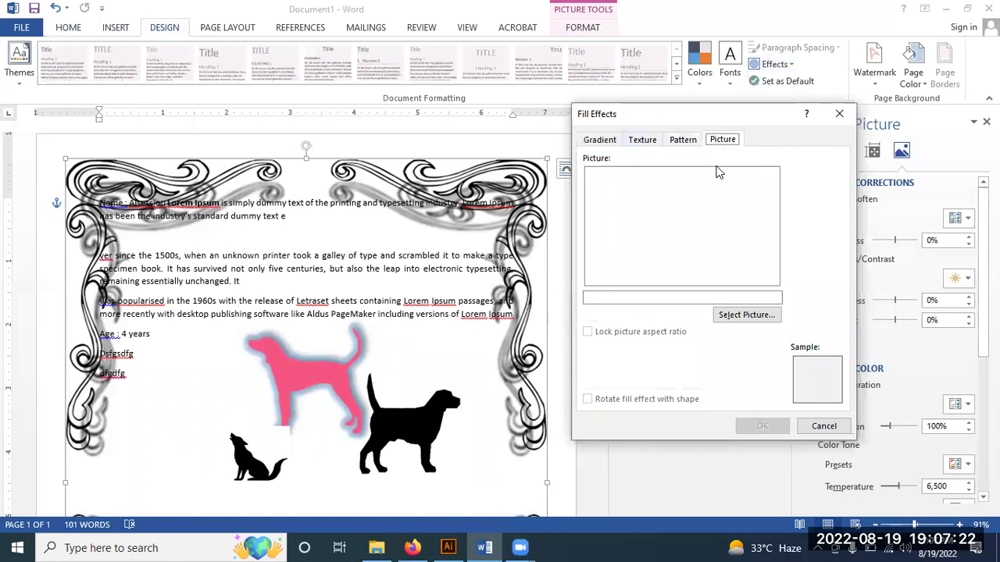
click(823, 426)
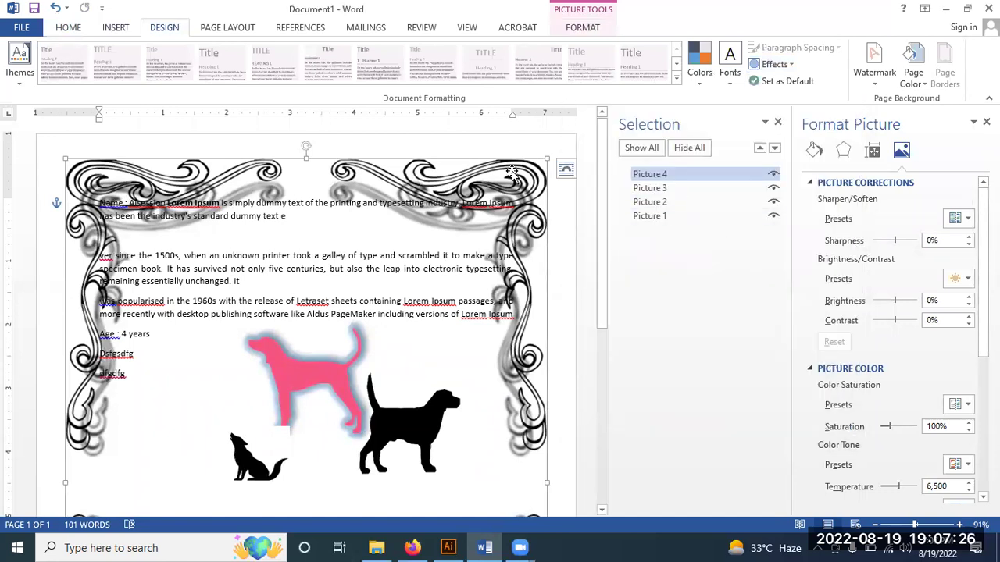
click(212, 33)
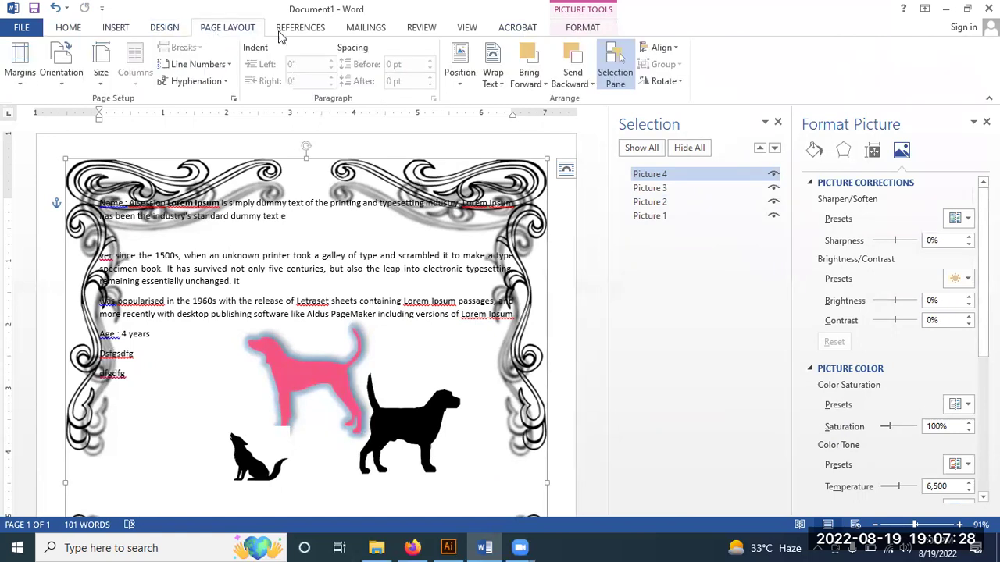
click(310, 33)
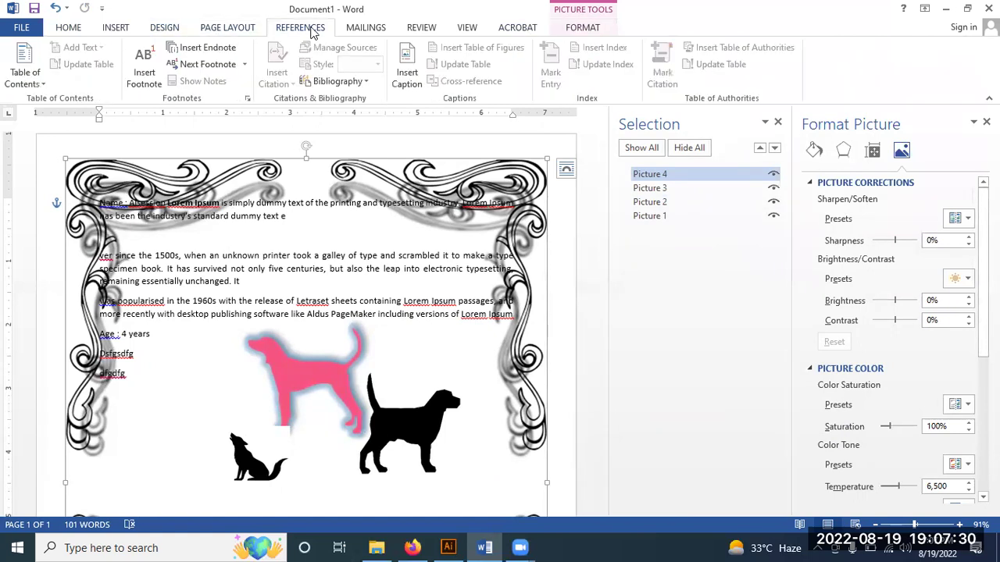
click(353, 29)
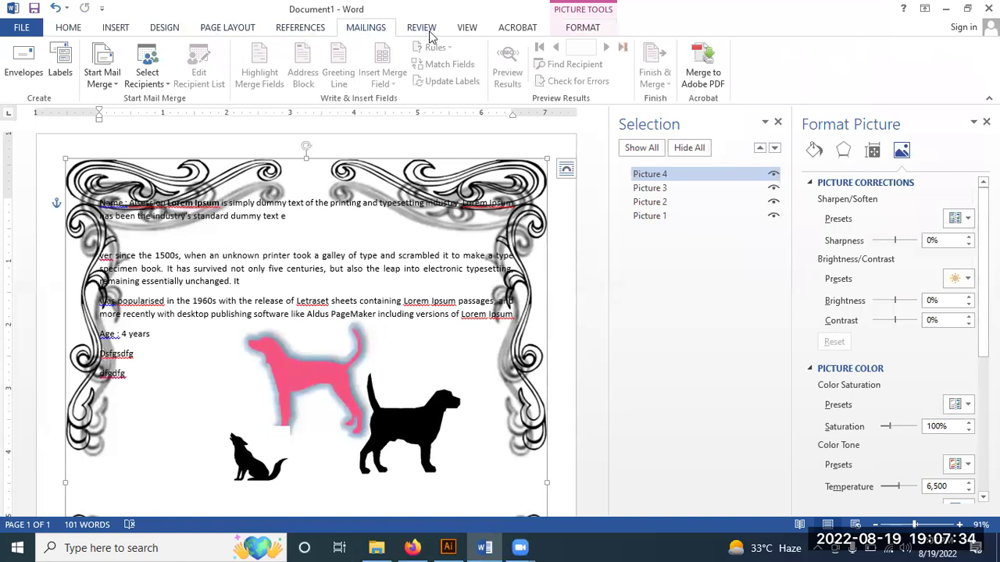
click(431, 35)
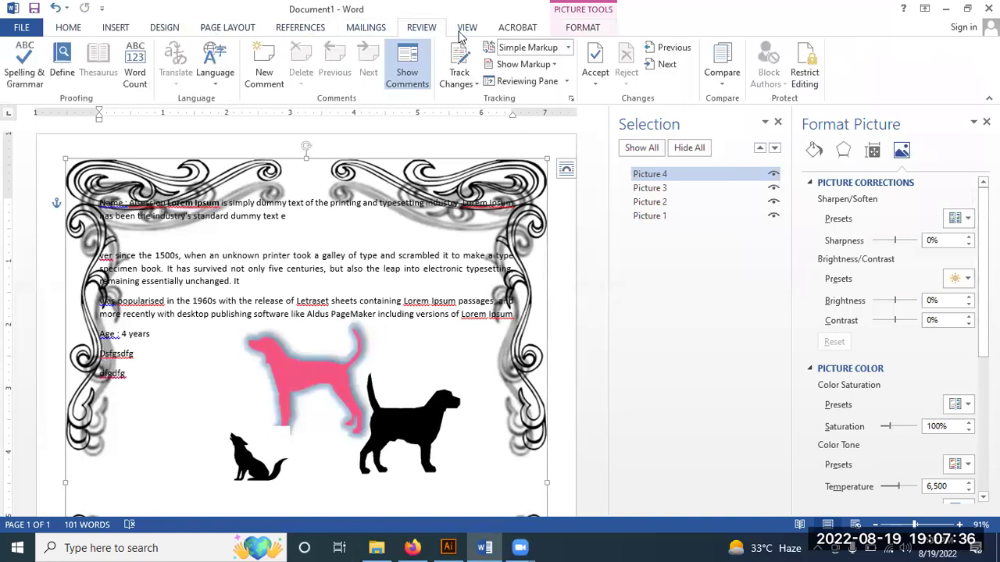
click(462, 31)
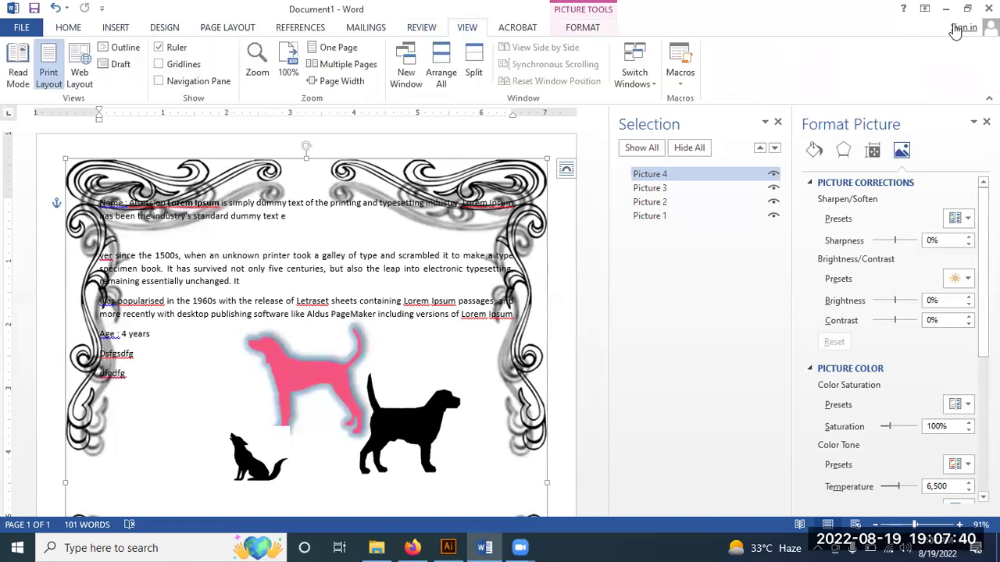
click(905, 9)
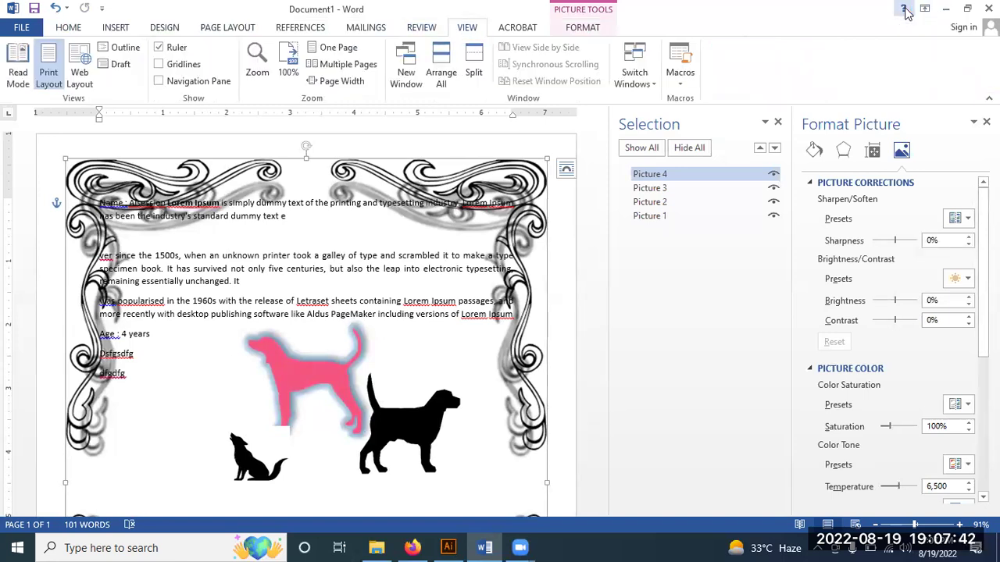
click(635, 67)
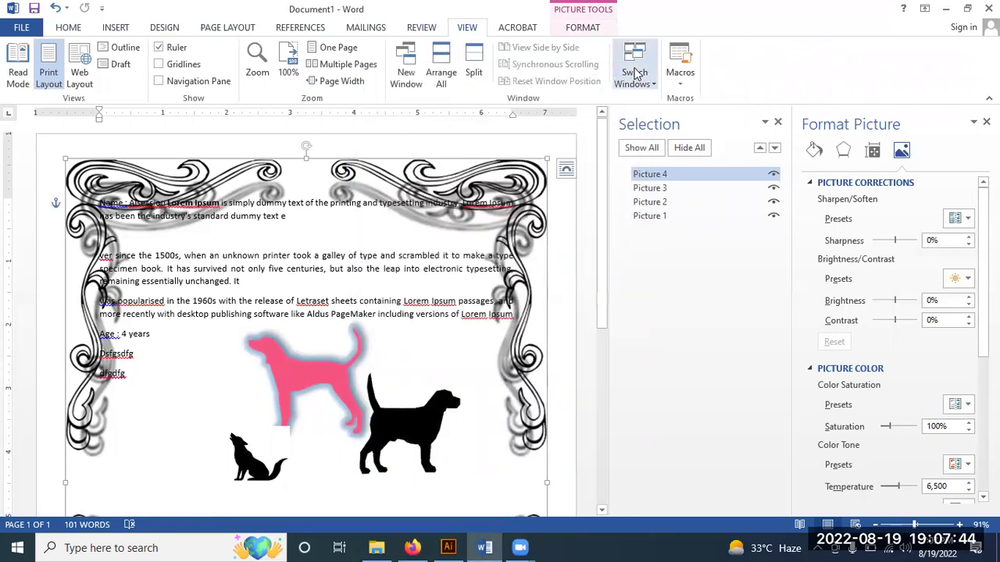
click(68, 29)
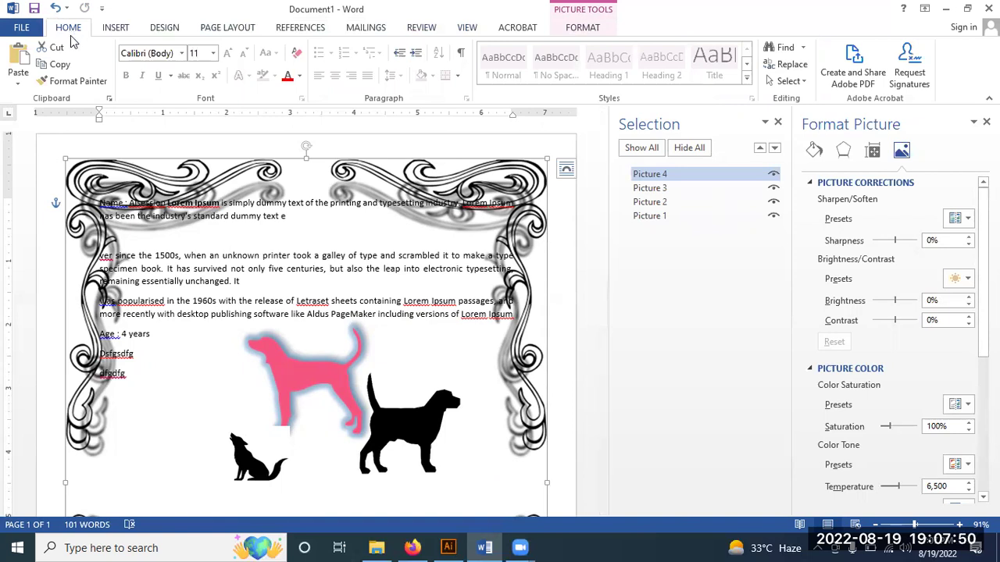
Step: Reselect the ornate border, review its Effects, Border and Layout menus, then show the Corrections presets
click(179, 185)
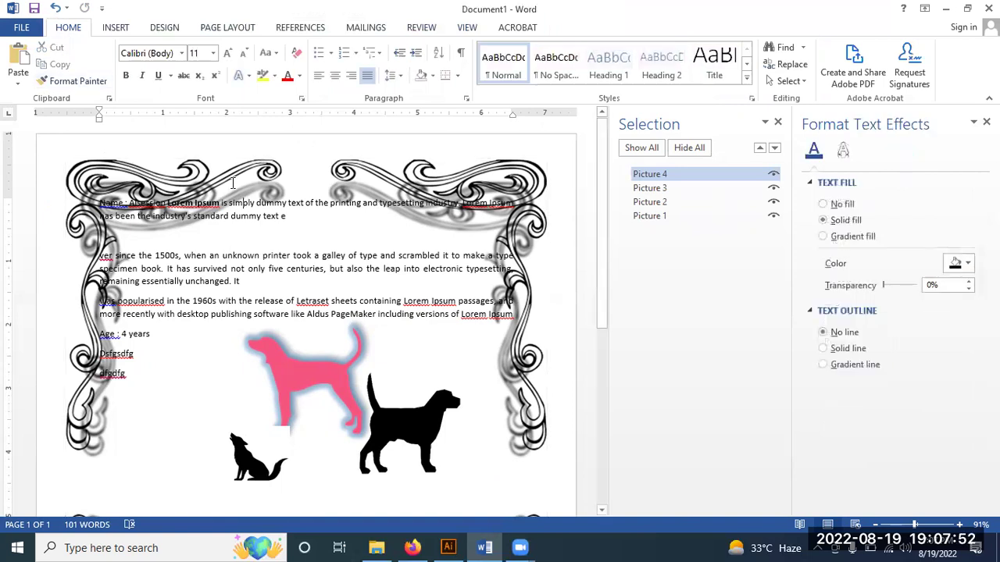
click(180, 185)
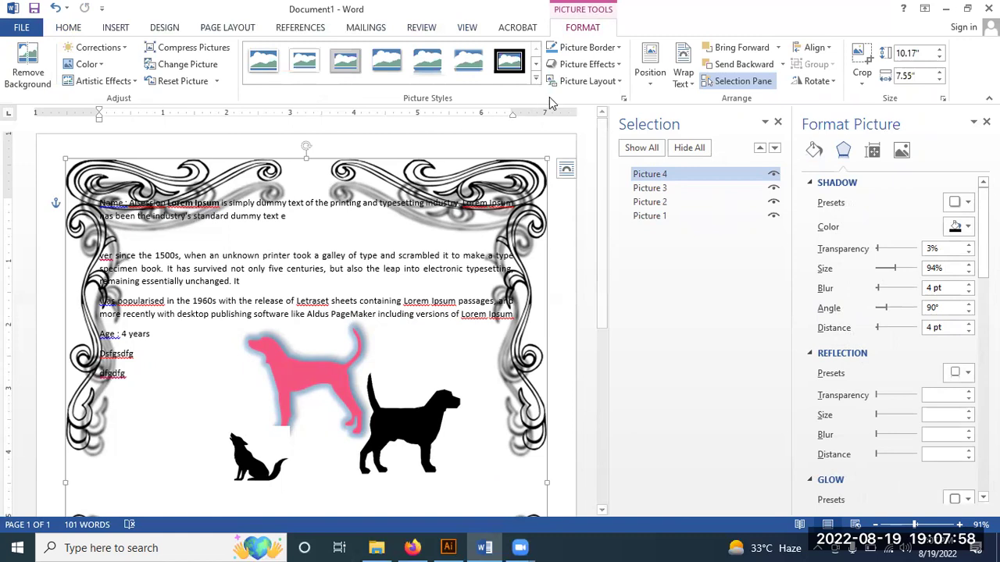
click(616, 65)
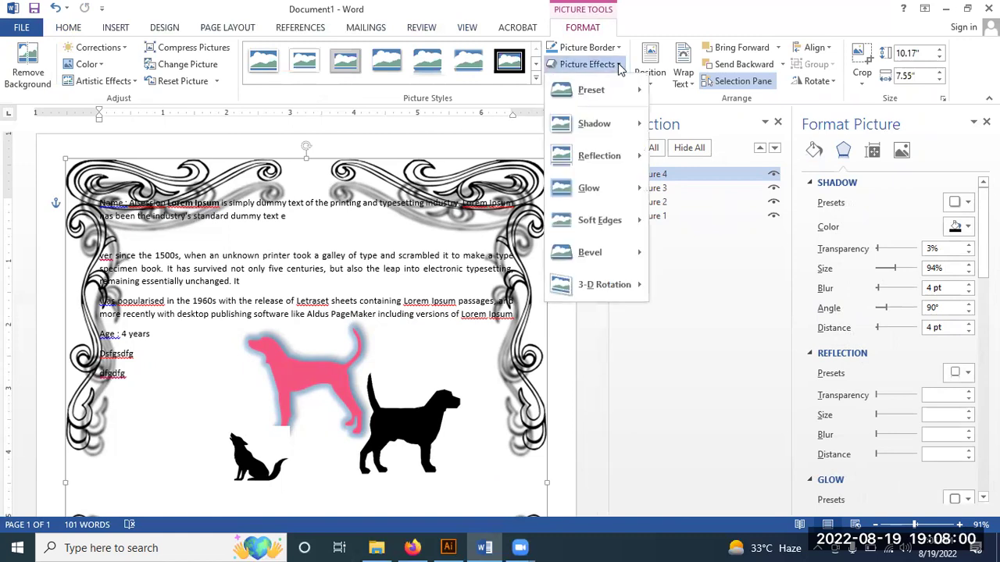
click(621, 46)
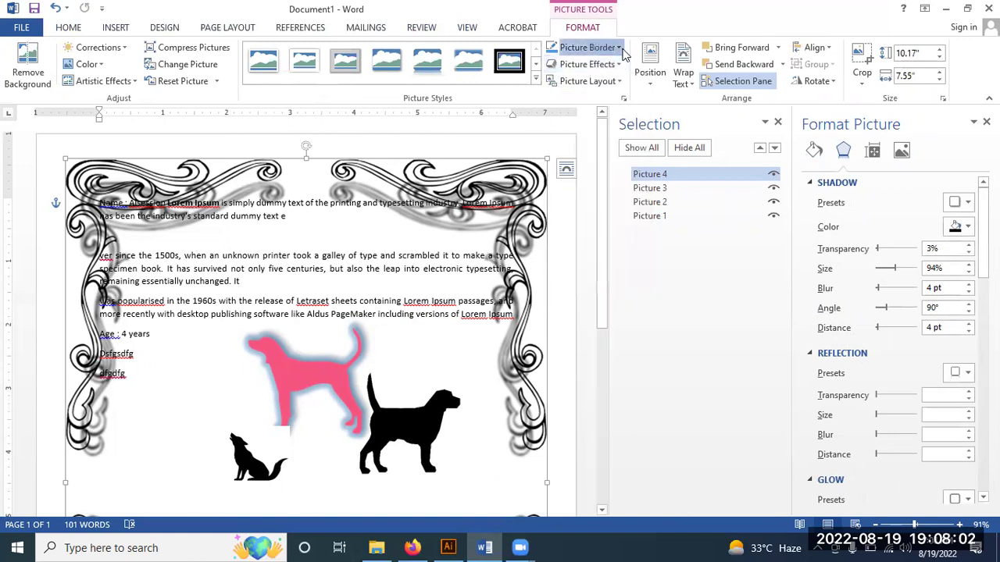
click(619, 47)
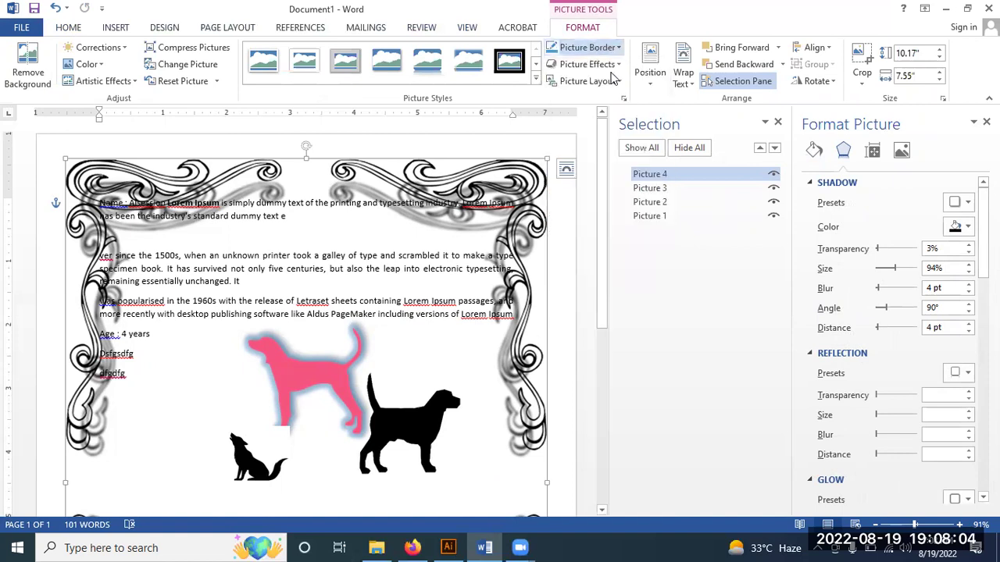
click(621, 82)
click(621, 82)
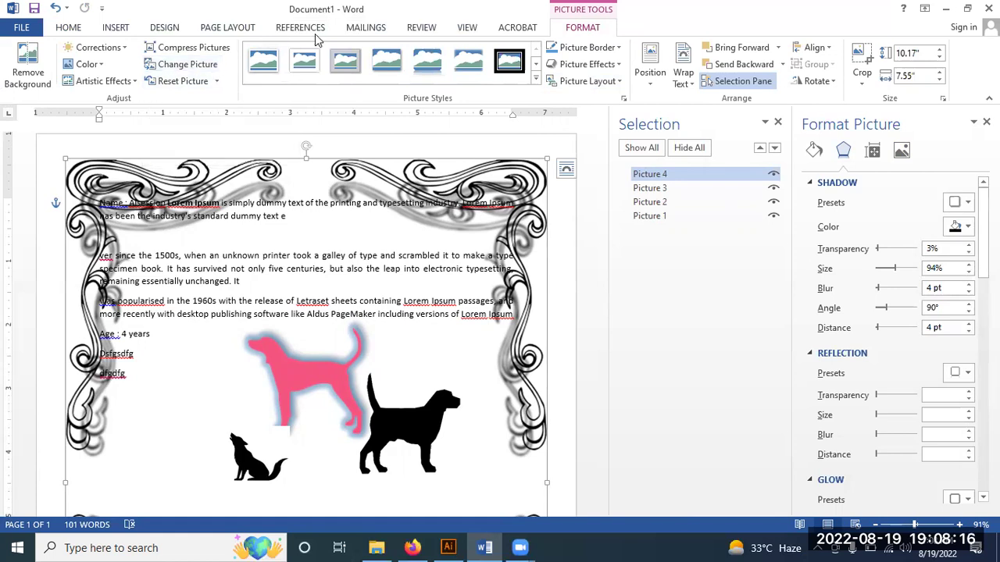
click(125, 49)
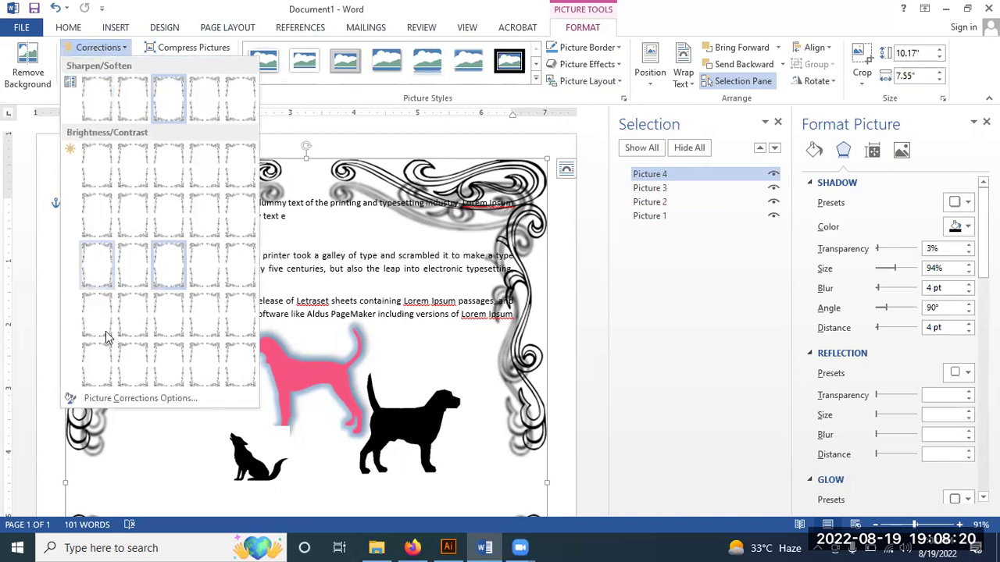
Step: Review the border's Picture Corrections settings, then close the Format Picture and Selection panes
click(164, 398)
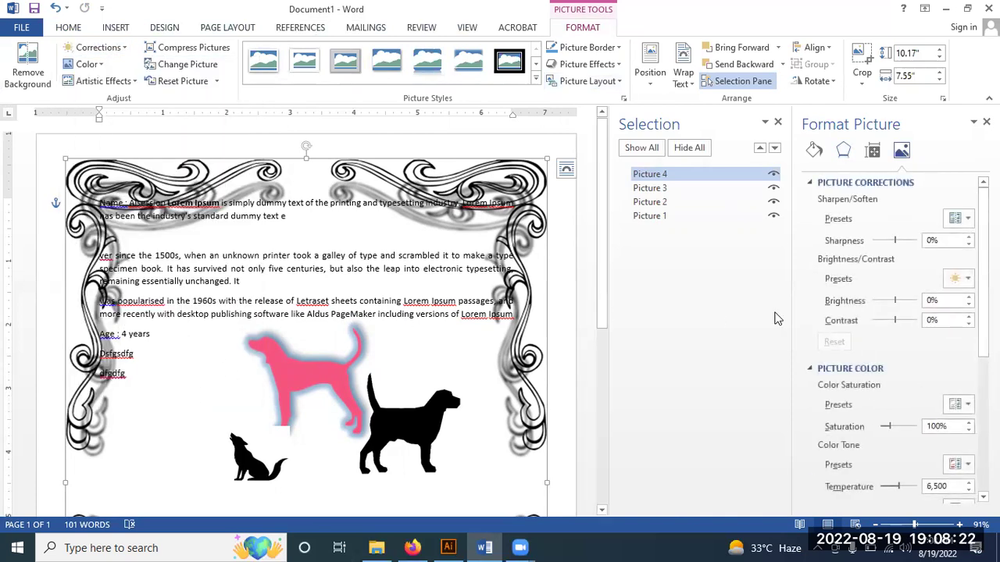
scroll(851, 300, down, 1)
scroll(855, 301, down, 5)
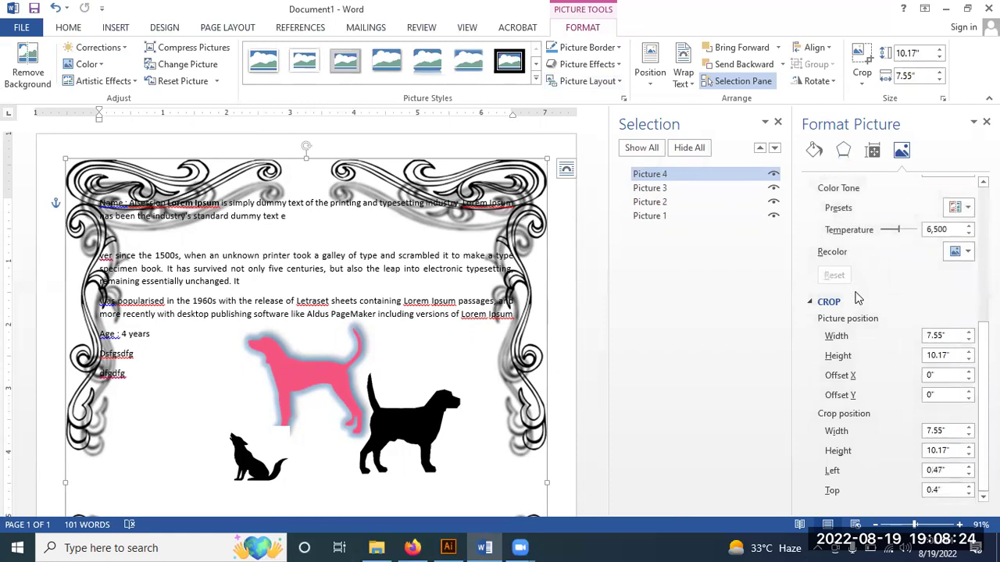
scroll(857, 300, up, 5)
scroll(857, 298, up, 1)
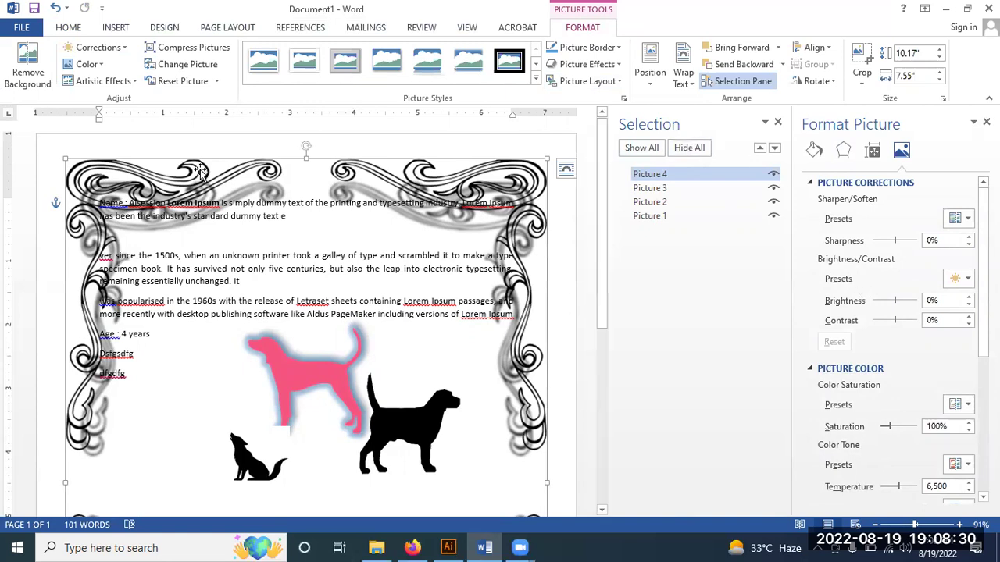
click(986, 122)
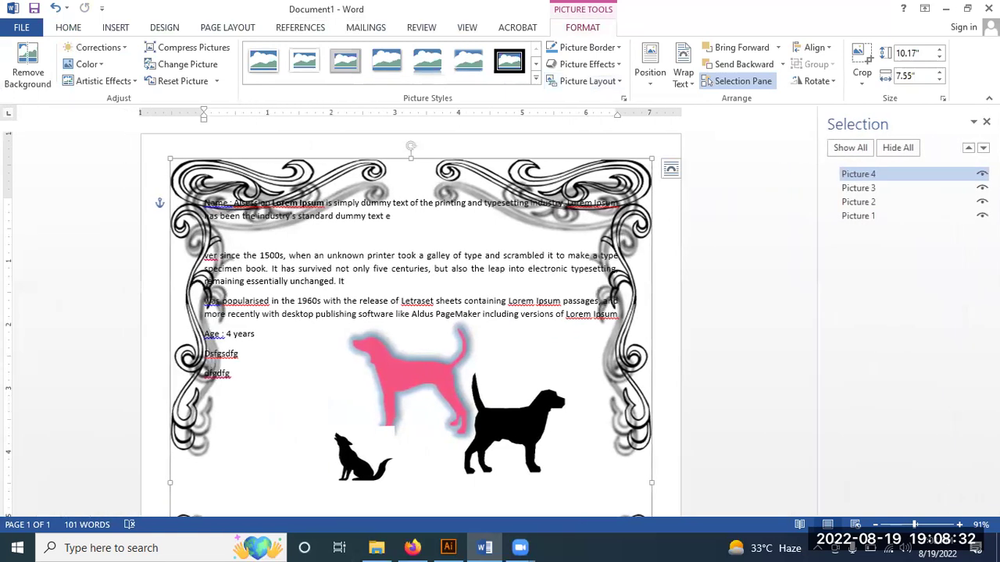
click(986, 122)
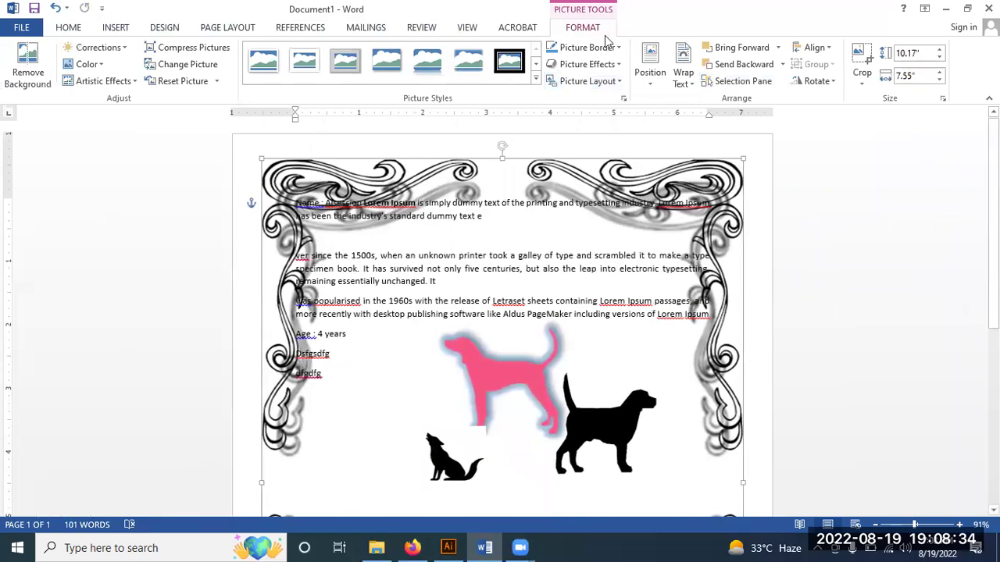